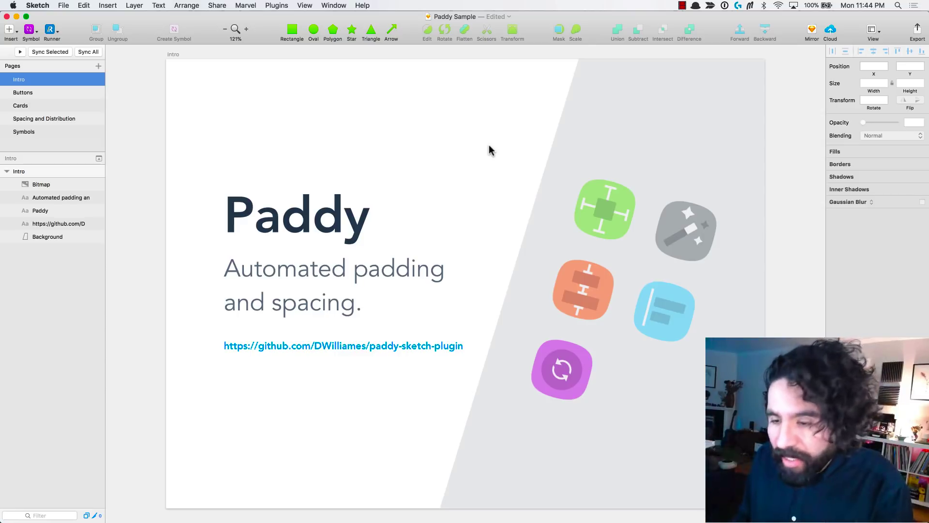
Step: Switch to Chrome and read the paddy-sketch-plugin README on GitHub, covering its features, layer padding syntax and ignoring padding for specific edges
key("super+shift+2")
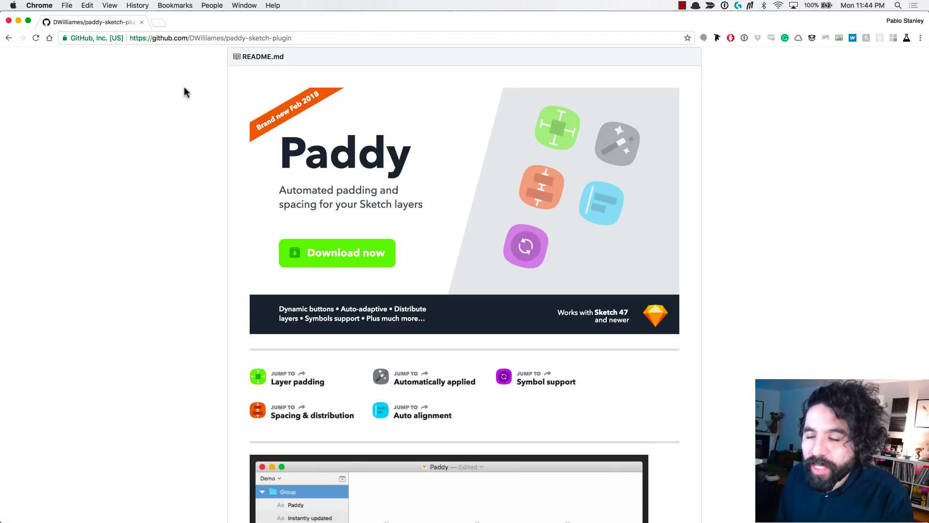
scroll(185, 195, "up", 6)
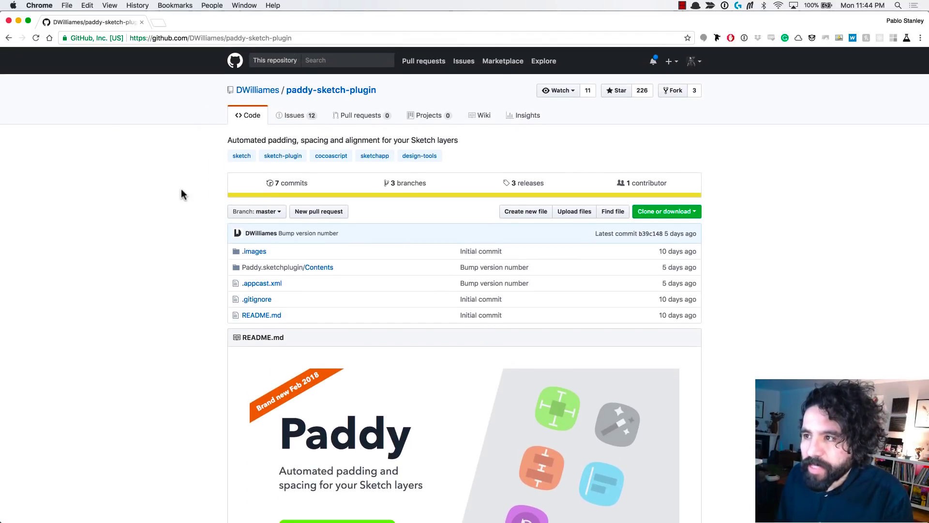
scroll(183, 195, "down", 6)
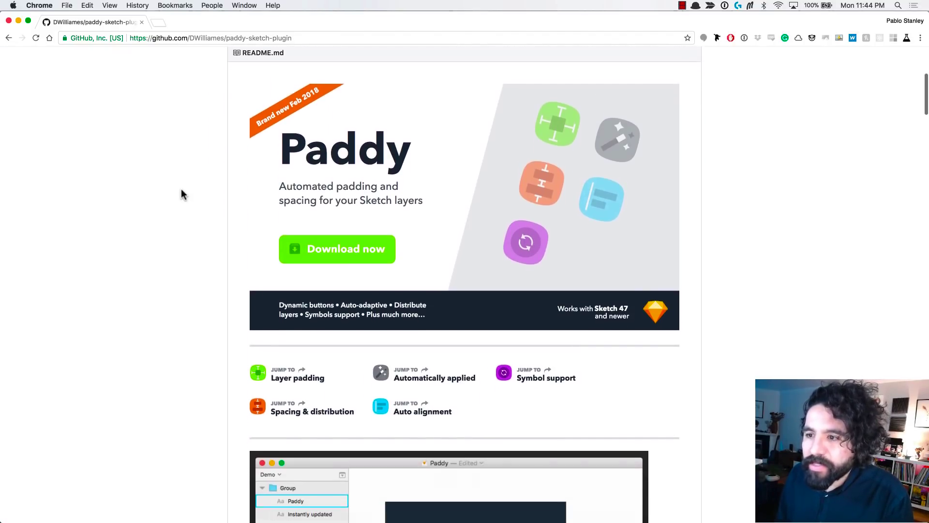
scroll(183, 194, "up", 1)
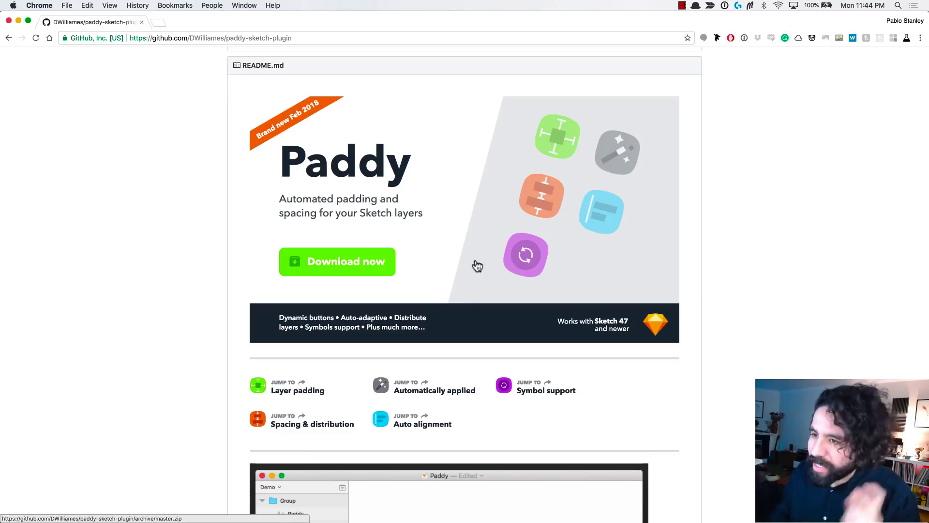
scroll(477, 266, "down", 8)
scroll(271, 304, "up", 7)
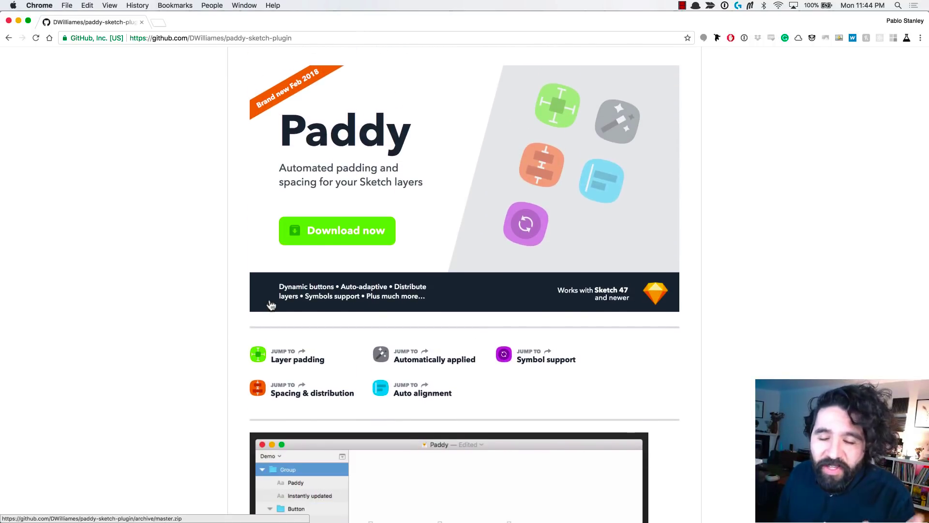
scroll(271, 304, "down", 4)
scroll(271, 304, "down", 5)
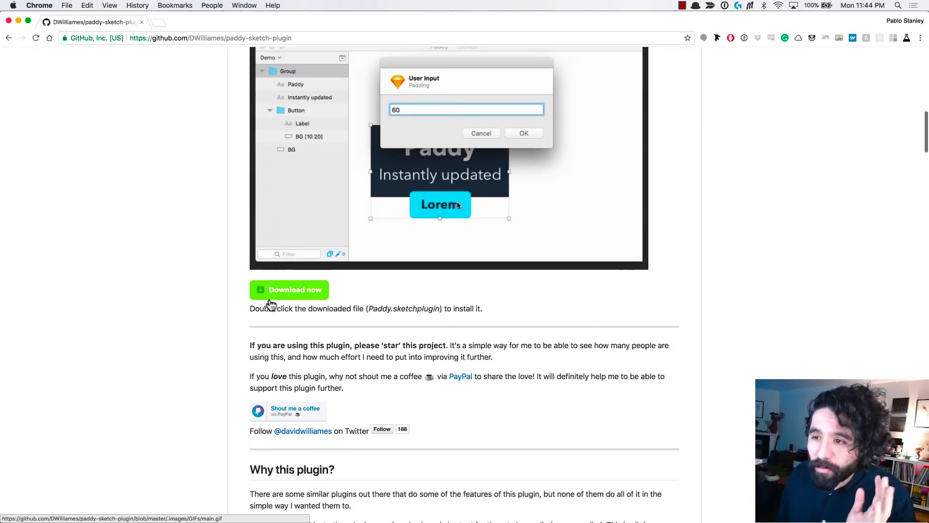
scroll(220, 361, "down", 7)
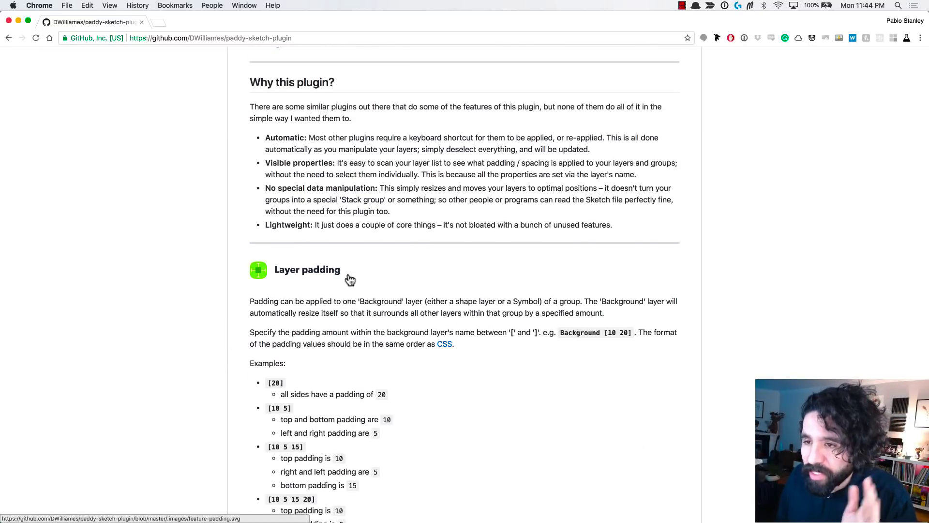
scroll(349, 279, "down", 4)
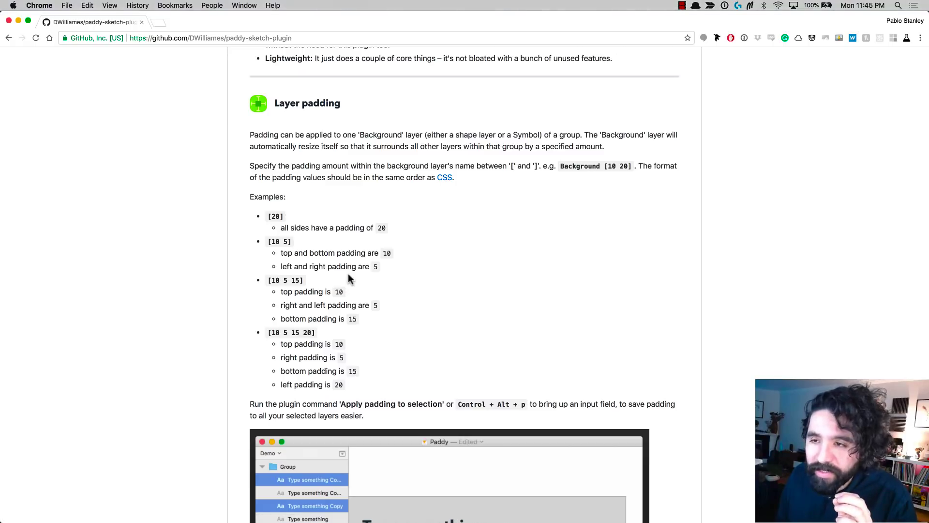
scroll(348, 274, "down", 8)
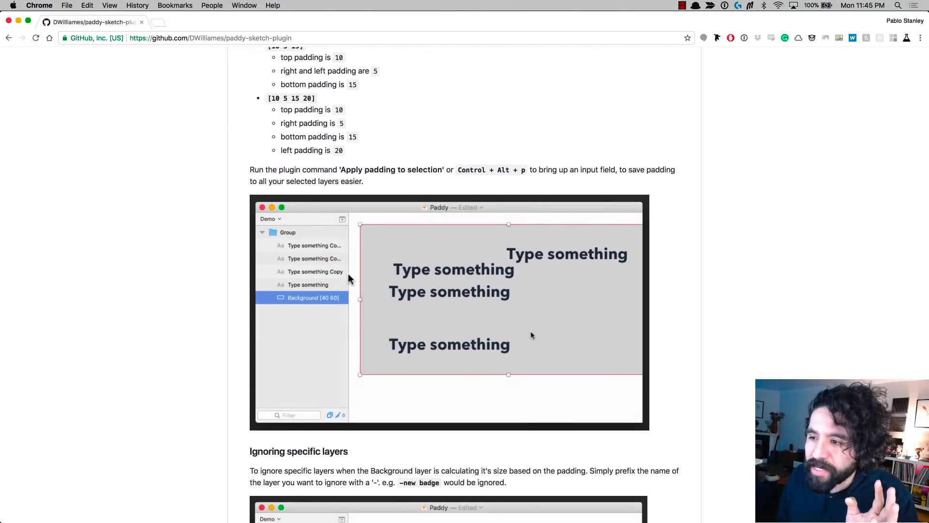
scroll(349, 279, "down", 9)
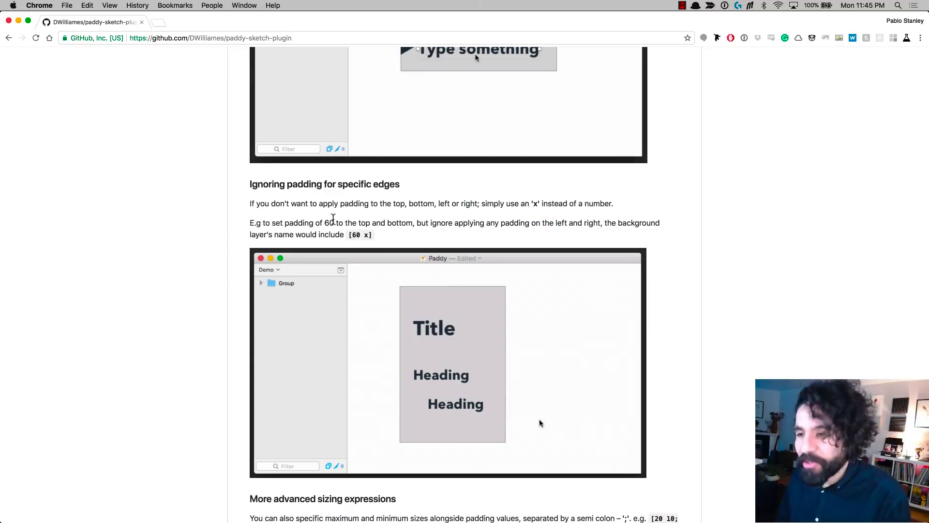
Step: Return to Sketch and, on the Buttons page, override the first example button's label with "Something else"
key("super+shift+2")
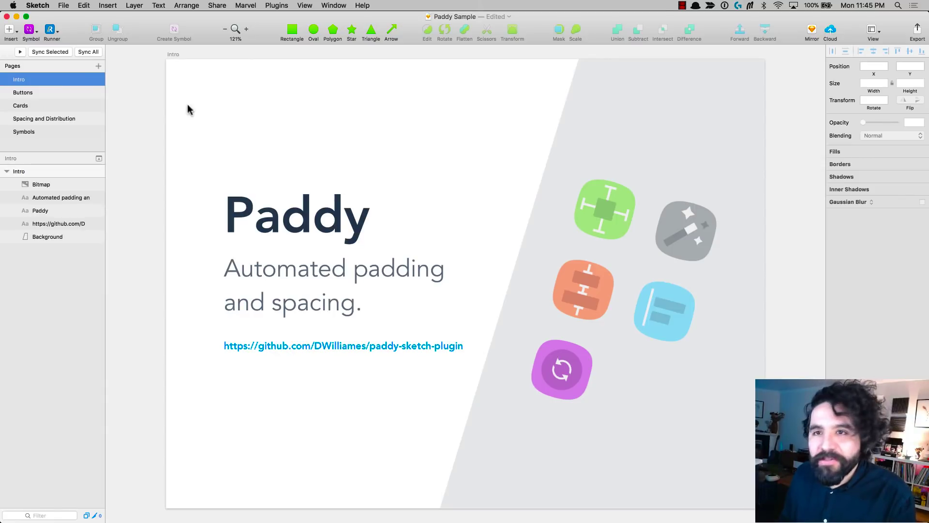
left_click(64, 95)
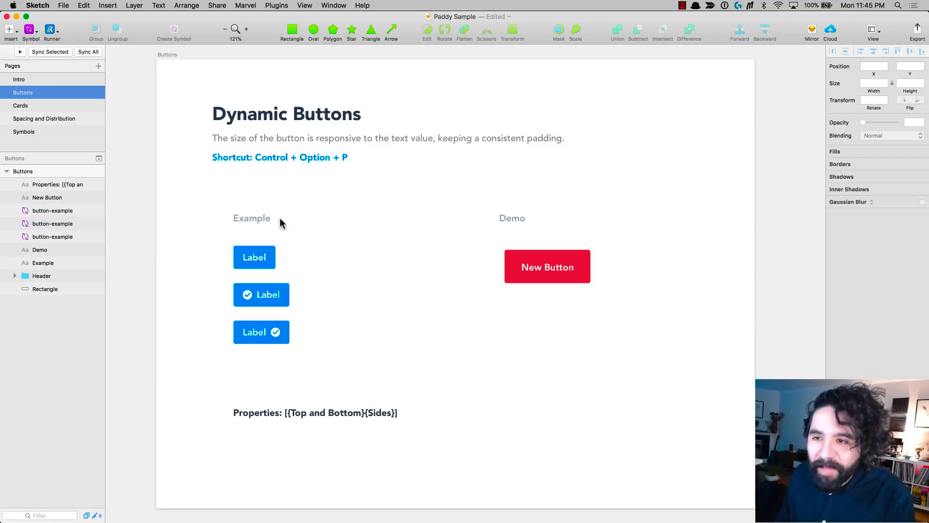
left_click(255, 257)
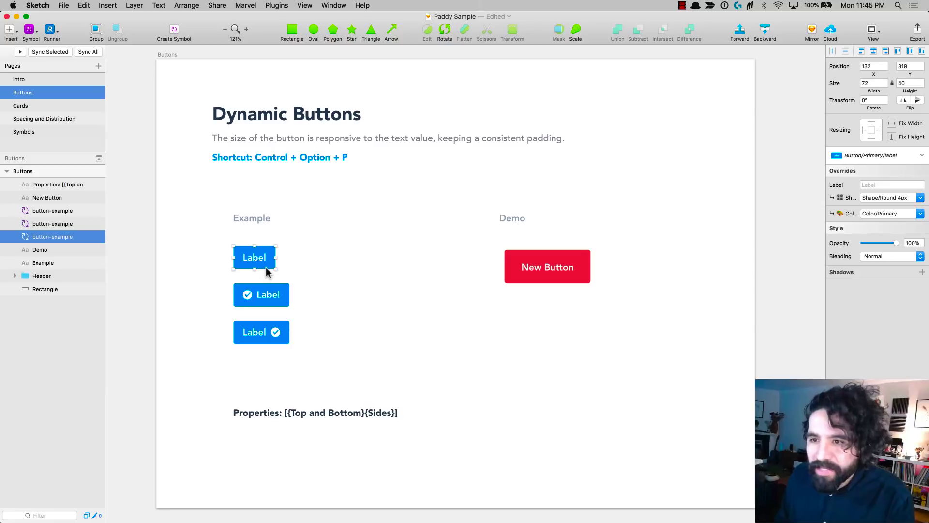
left_click(879, 183)
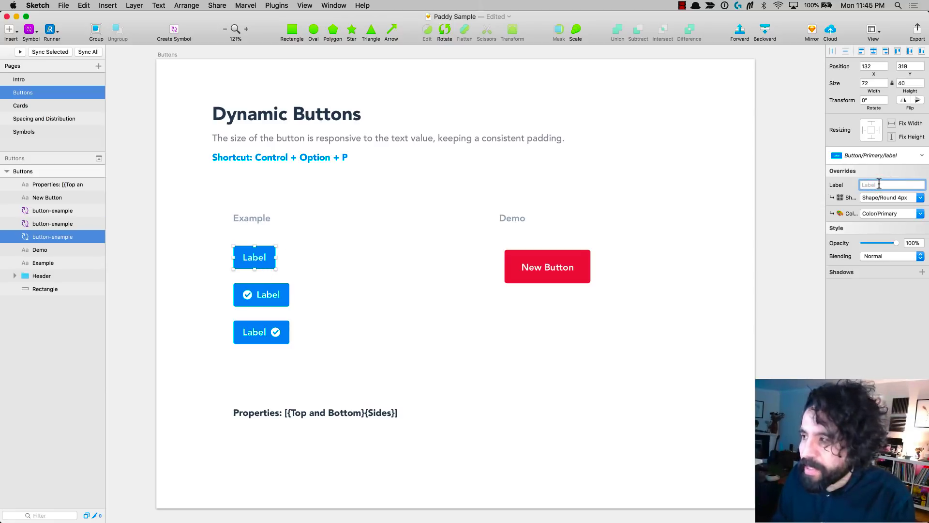
type("T")
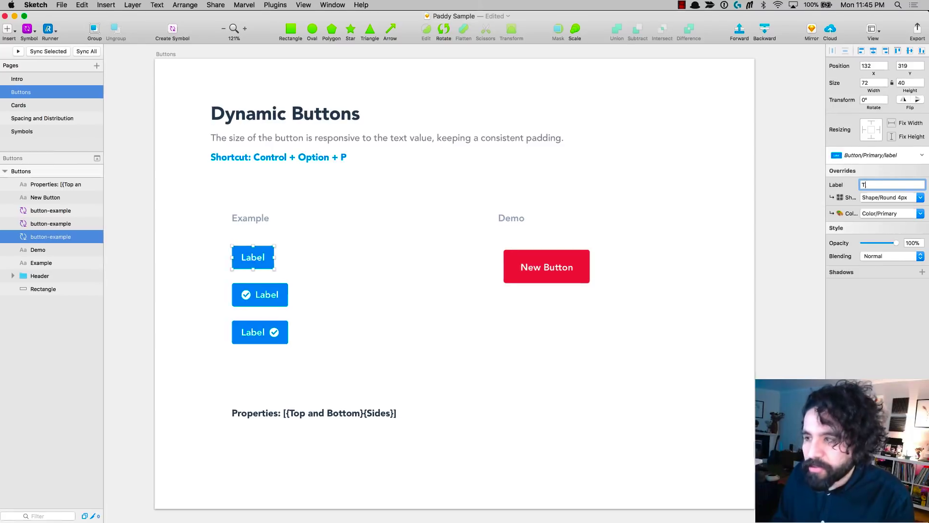
type("omething")
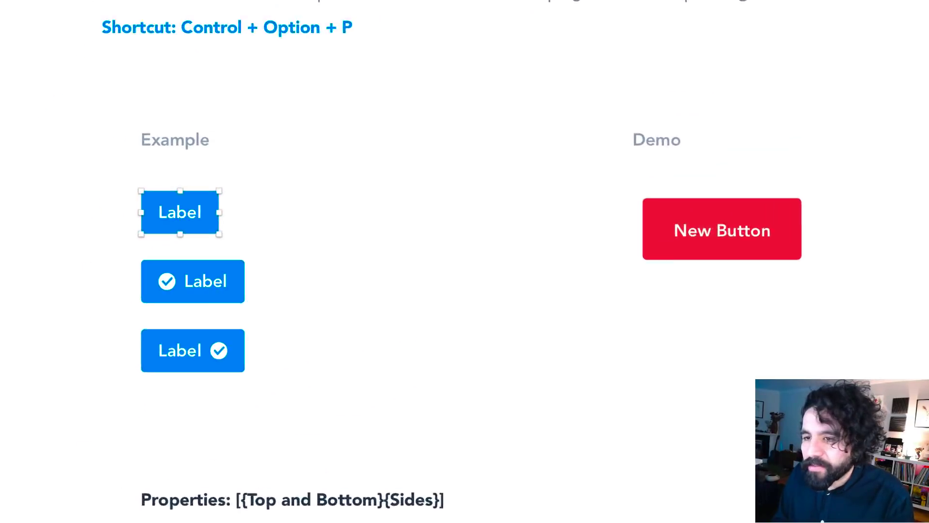
type(" else")
key("Return")
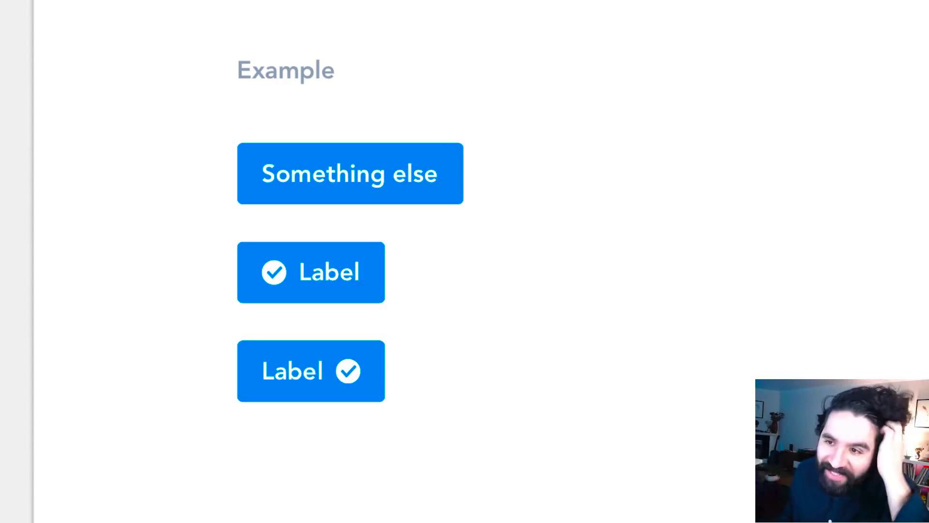
Step: Override the label of the second example button, the one with the leading check icon, with "This is so coooool"
left_click(426, 176)
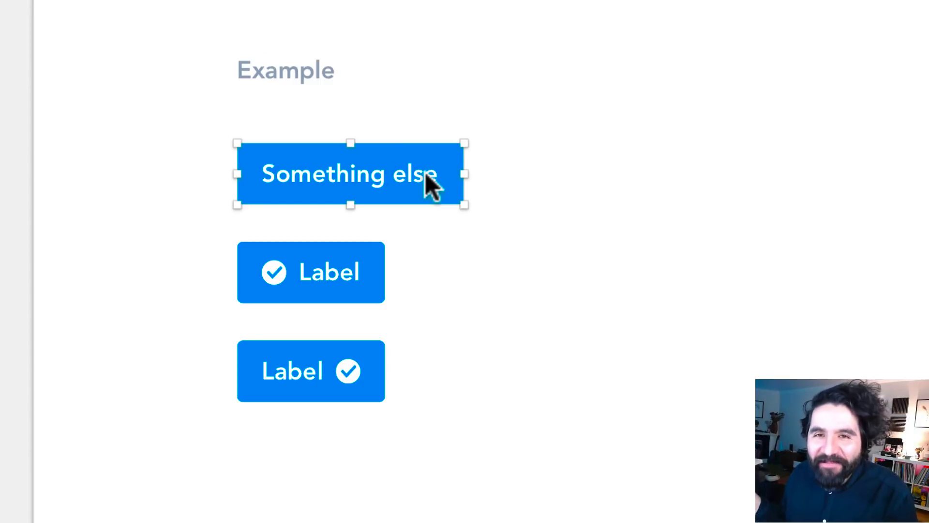
left_click(329, 268)
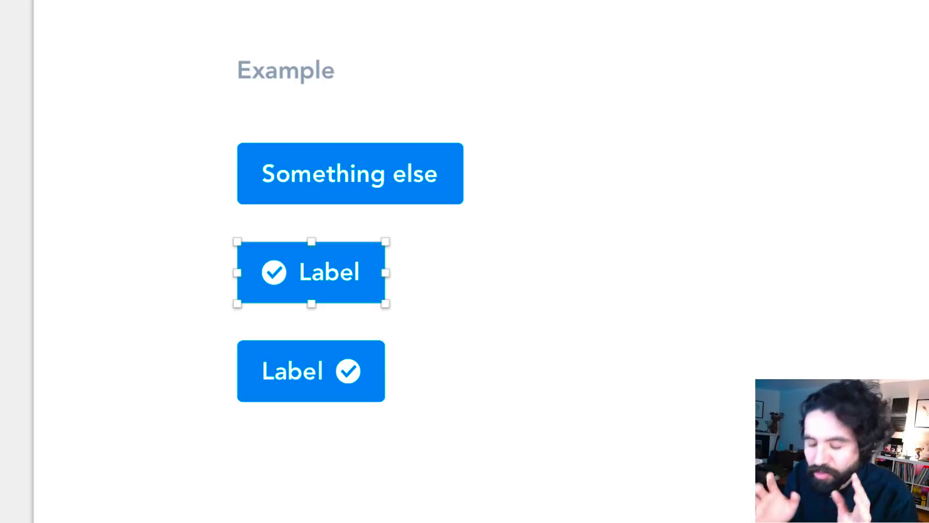
left_click(859, 144)
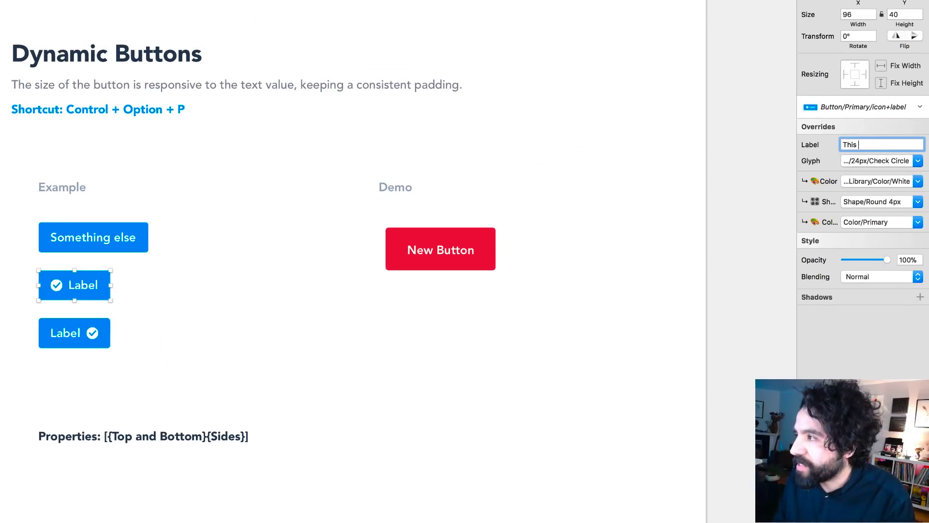
type("This is so coooool")
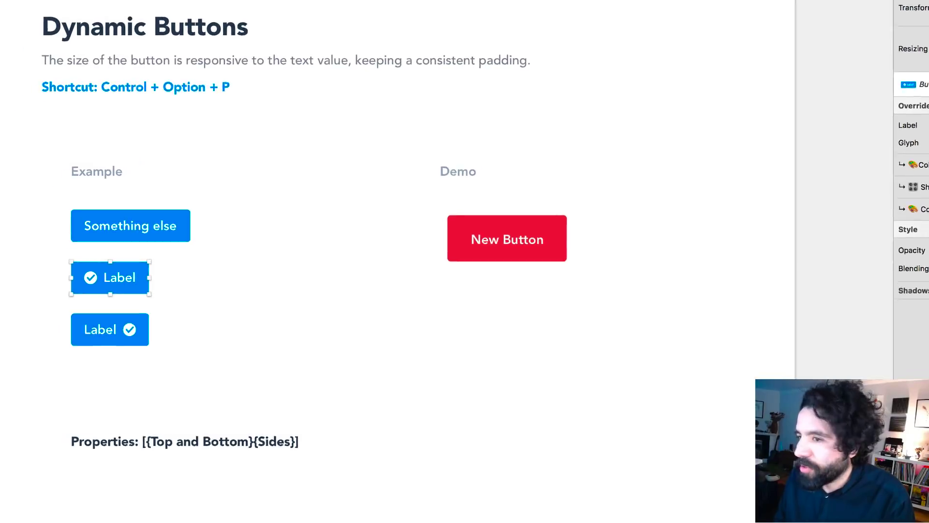
key("Return")
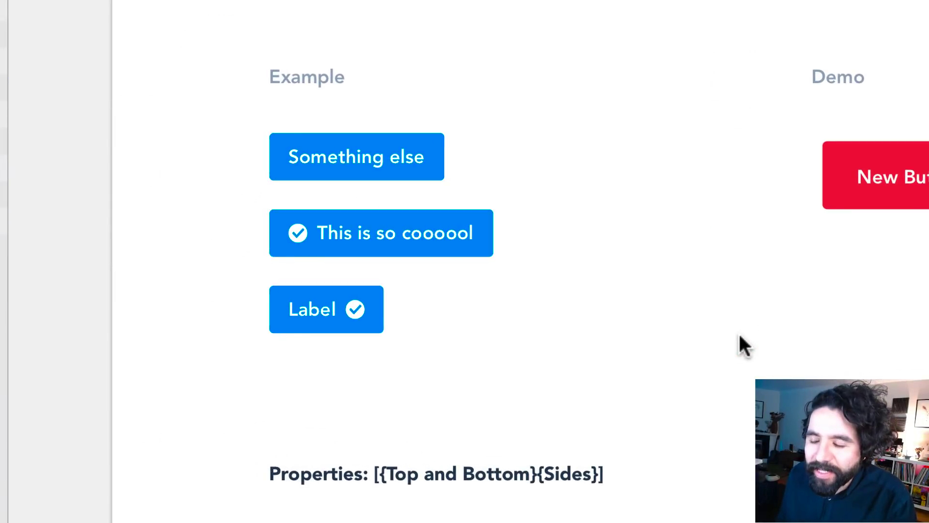
Step: Replace the second example button's label with "Go!"
left_click(431, 251)
left_click(342, 306)
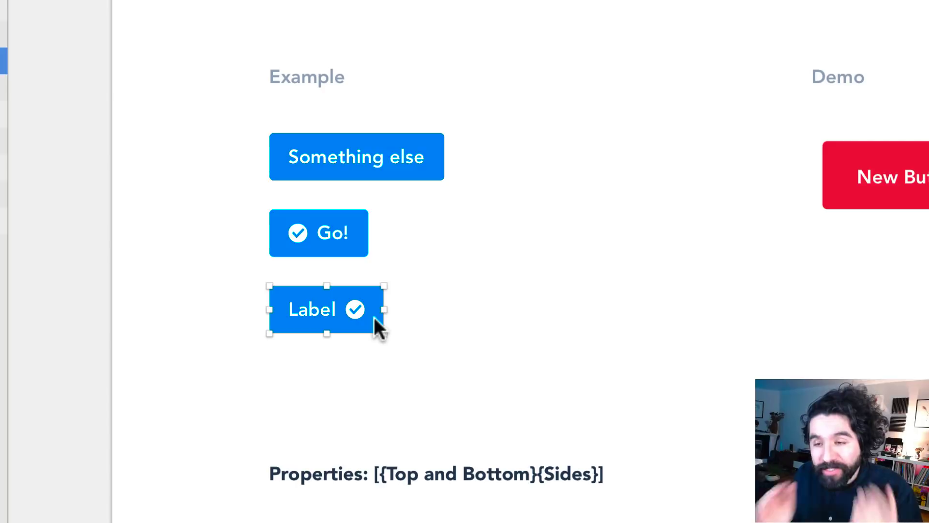
Step: Try the Color/Danger override on the "Go!" button's background, and settle on Color/Gray3
left_click(315, 234)
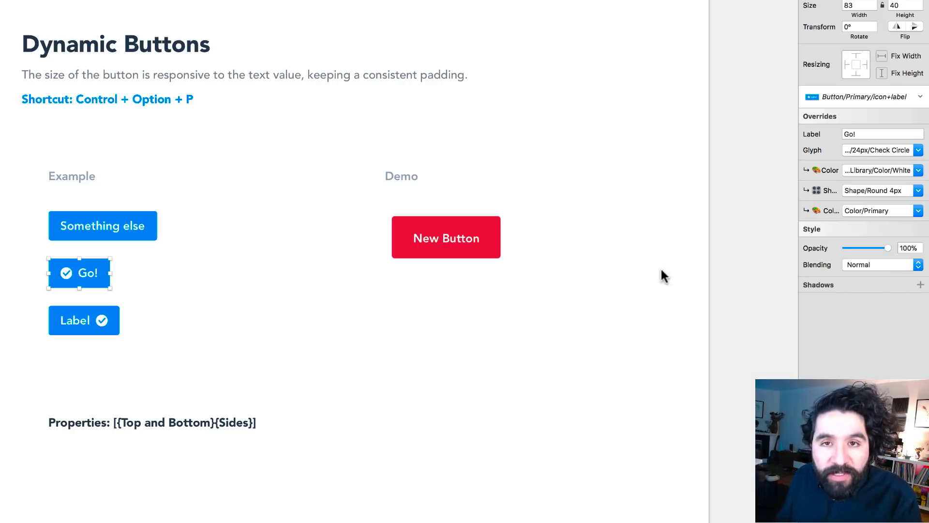
left_click(887, 213)
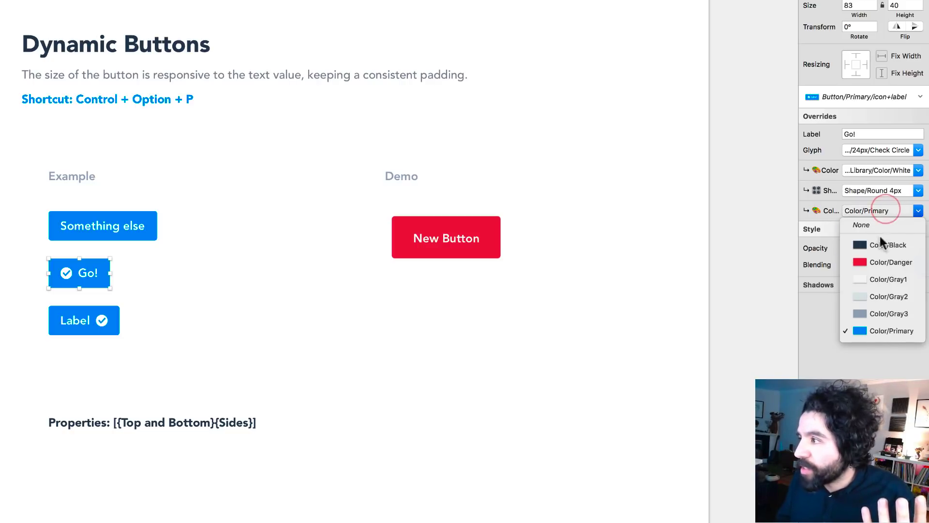
left_click(885, 261)
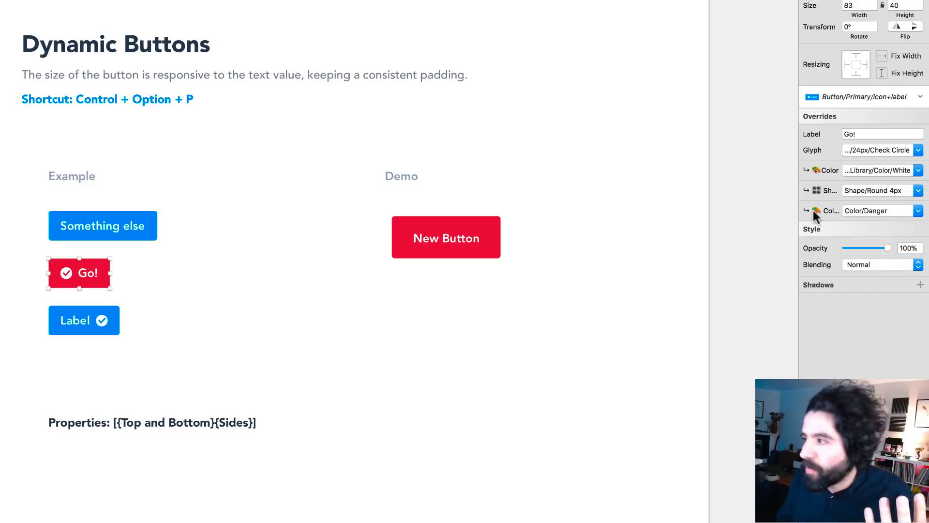
left_click(902, 211)
left_click(863, 313)
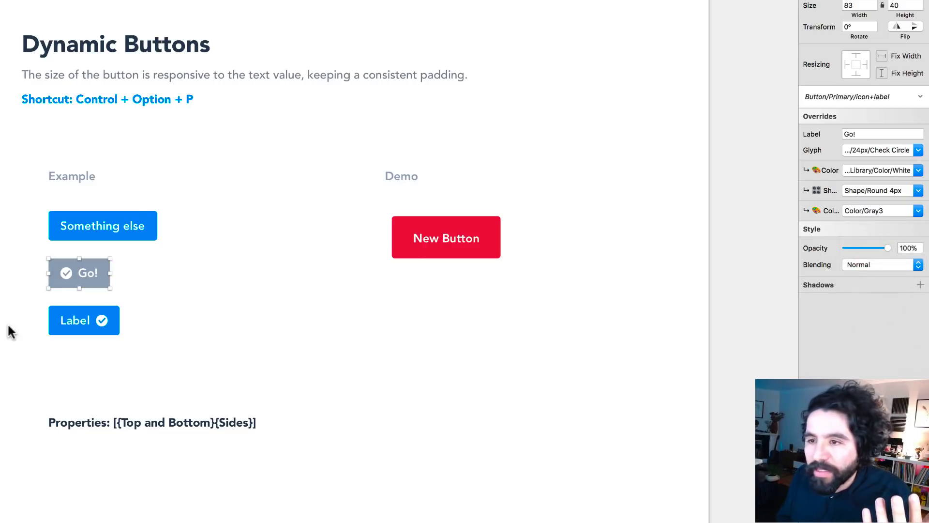
left_click(10, 332)
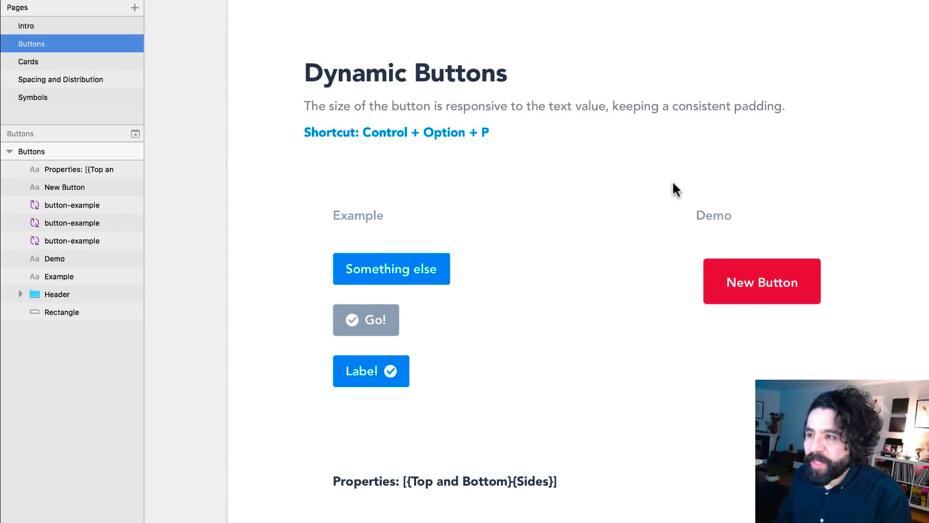
Step: Group the red rectangle and the "New Button" text in the Demo area
key("z")
left_click_drag(674, 183, 868, 428)
left_click(573, 249)
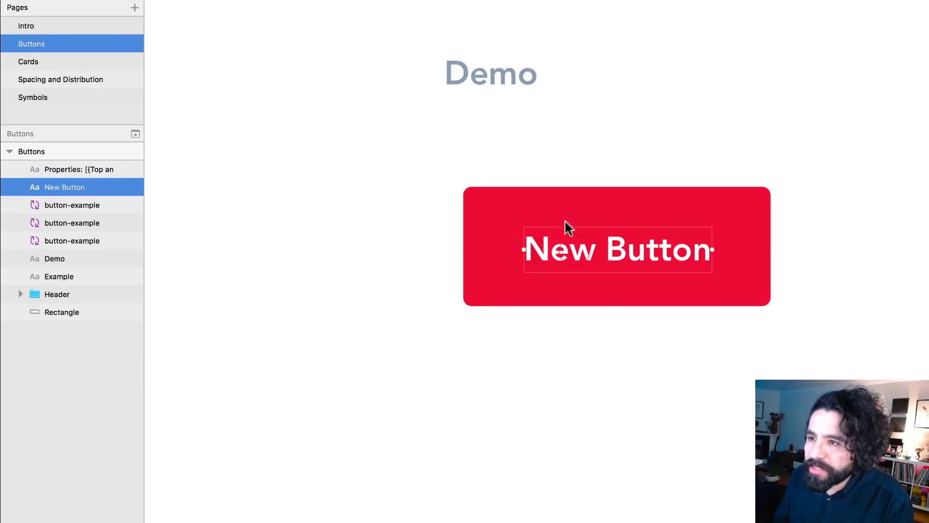
left_click(547, 217, "shift")
left_click(371, 191)
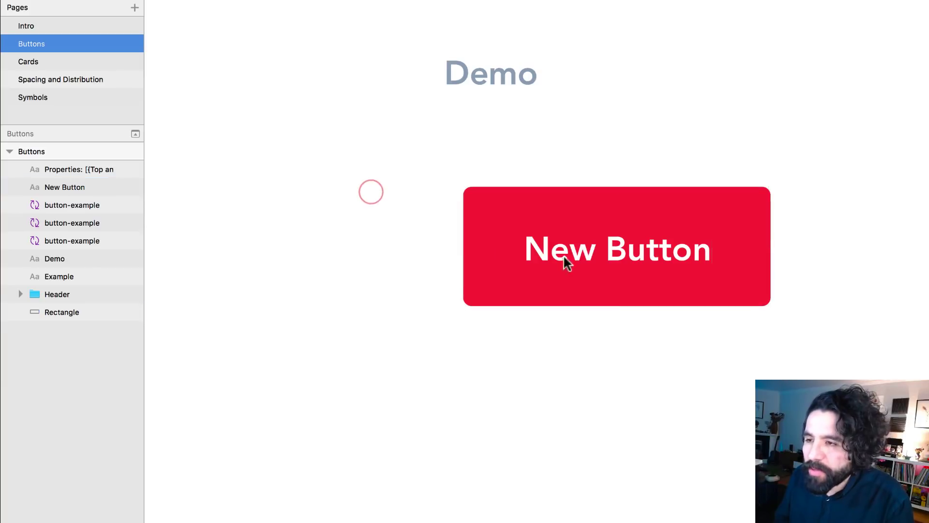
left_click(615, 247)
left_click_drag(365, 165, 570, 261)
left_click(522, 365)
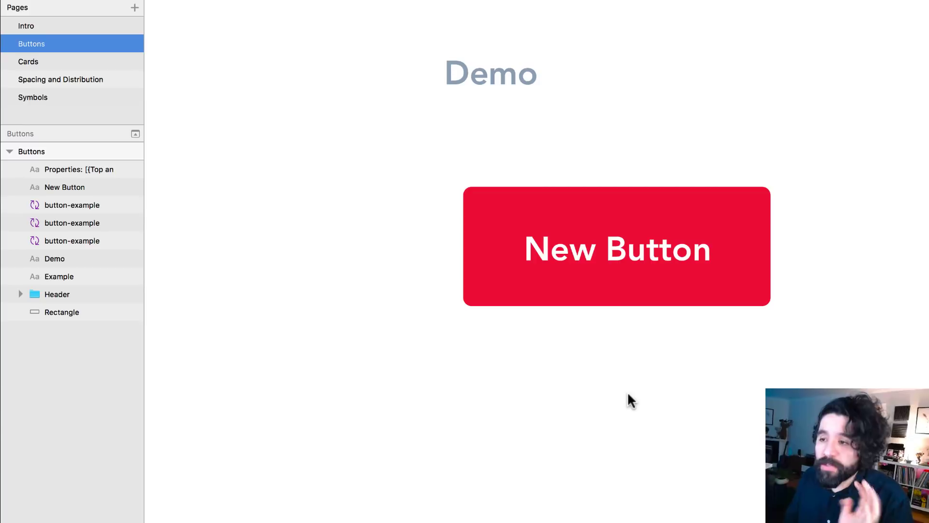
left_click_drag(629, 394, 525, 230)
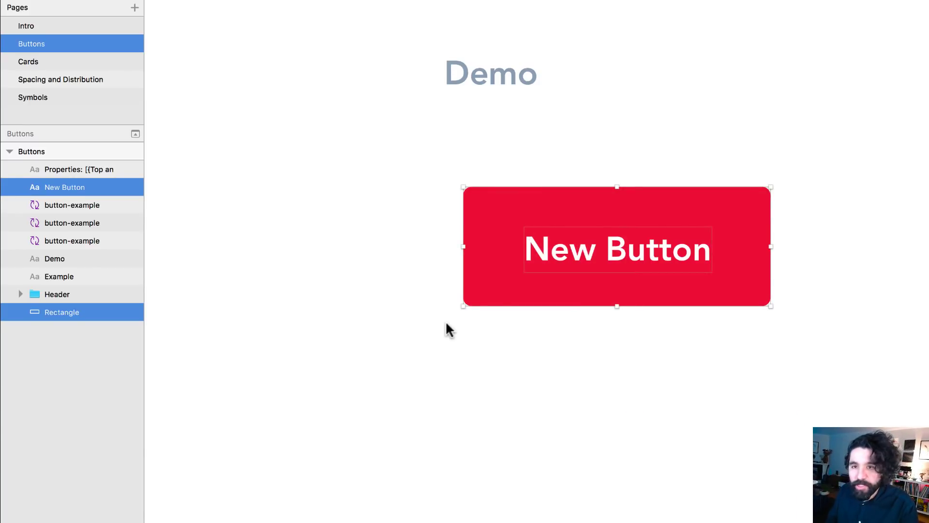
key("super+g")
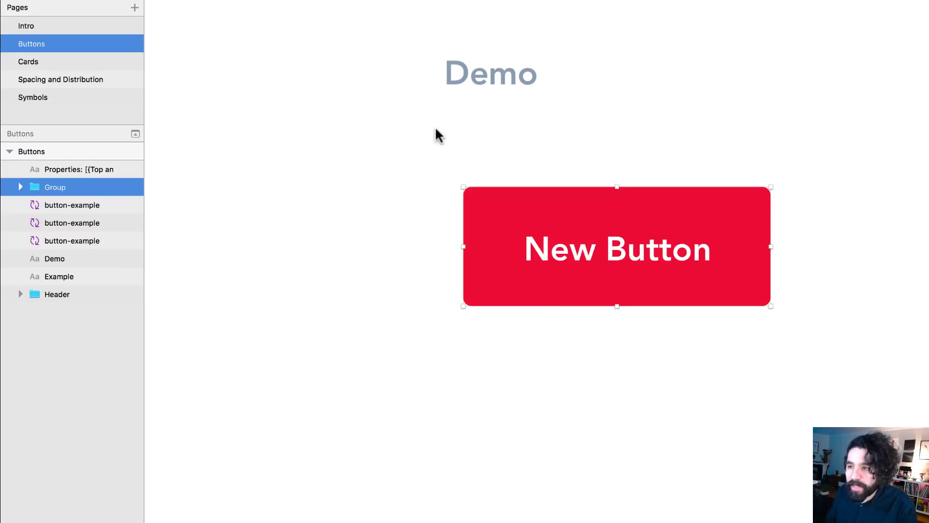
Step: Start Paddy's Padding for selection on the red button group and enter the padding values 10 20
left_click(444, 8)
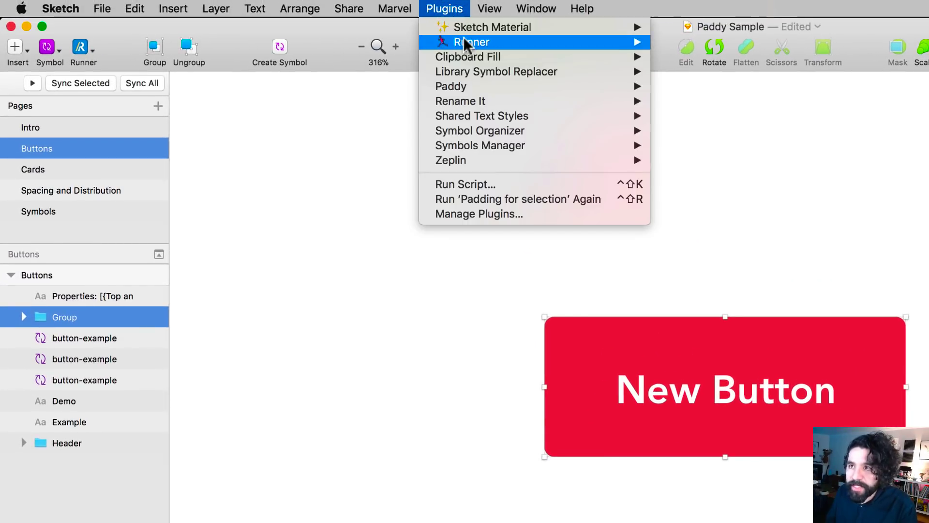
mouse_move(475, 89)
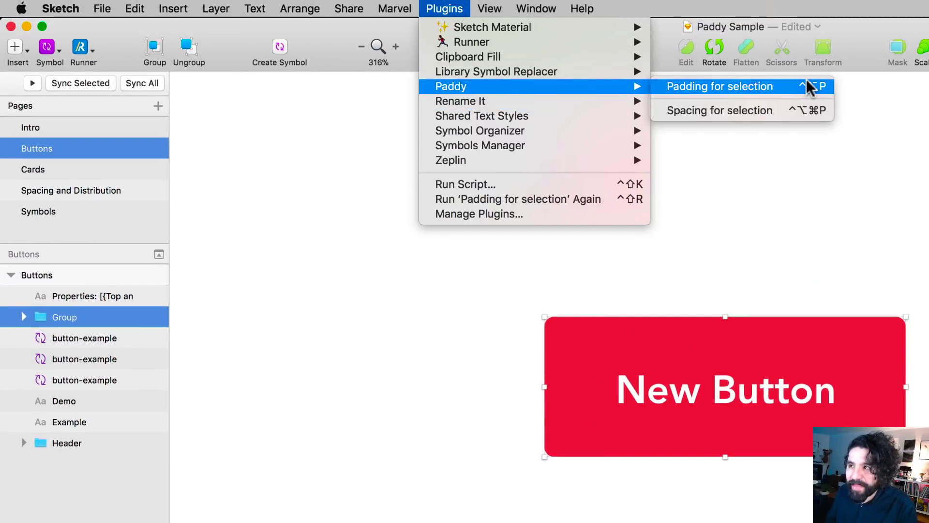
left_click(808, 92)
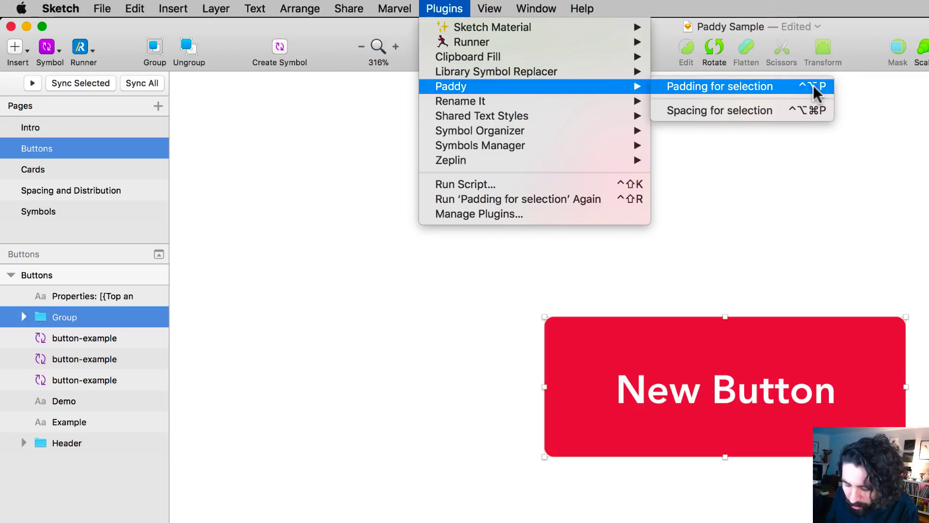
left_click(817, 92)
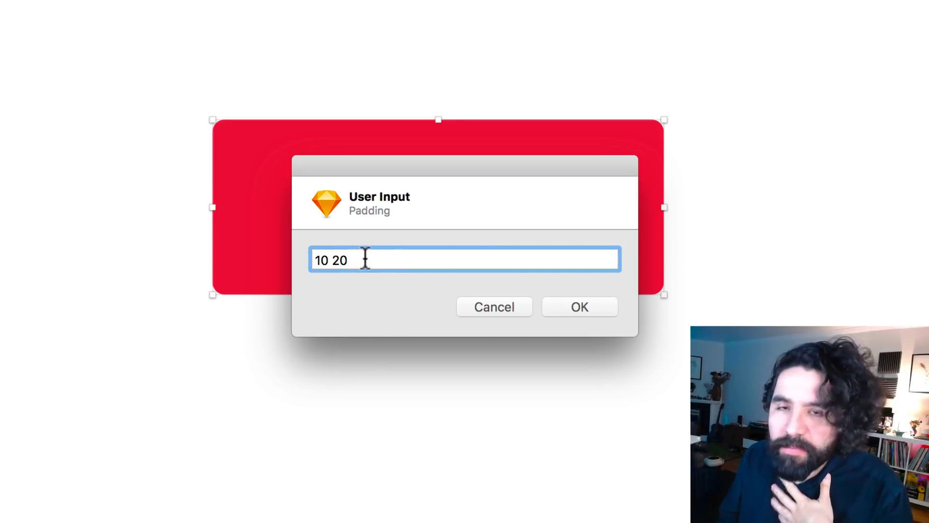
Step: Try the four-value padding 10 20 8 16 and go through each of its values in turn
left_click_drag(366, 260, 313, 260)
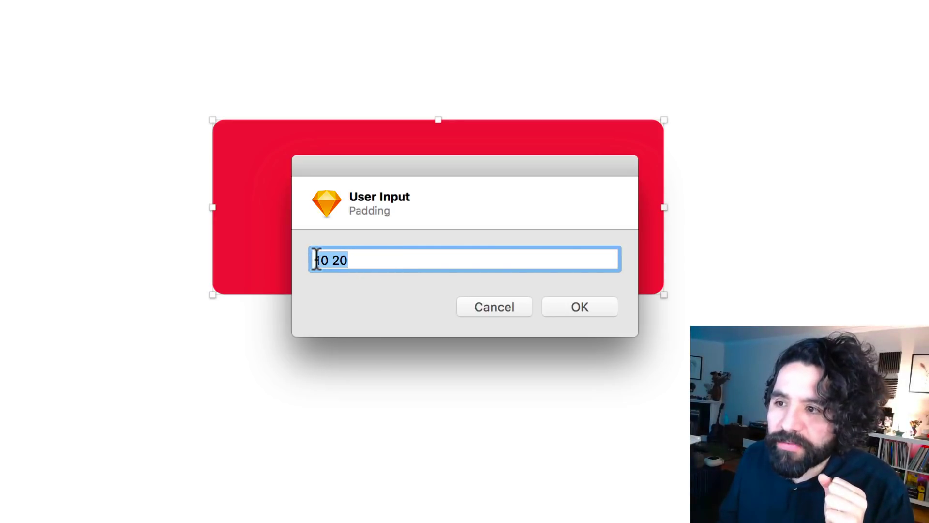
double_click(321, 260)
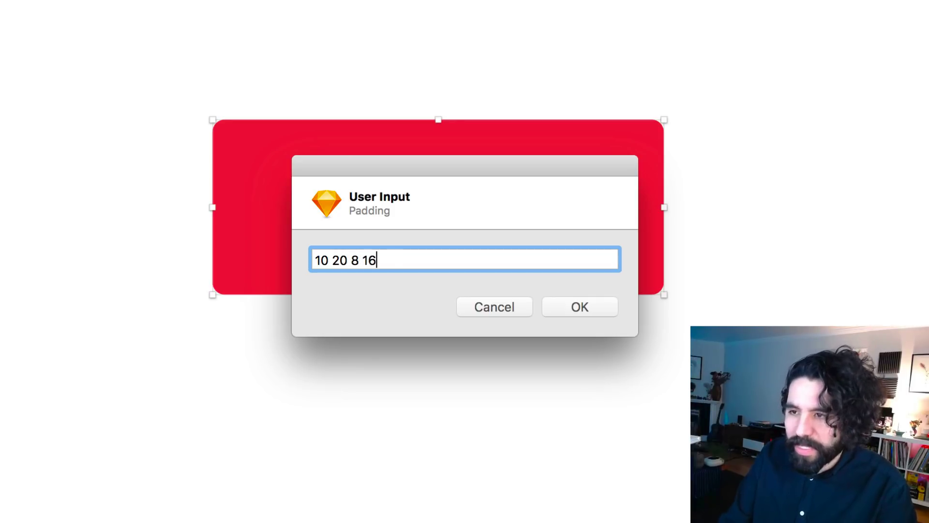
double_click(322, 259)
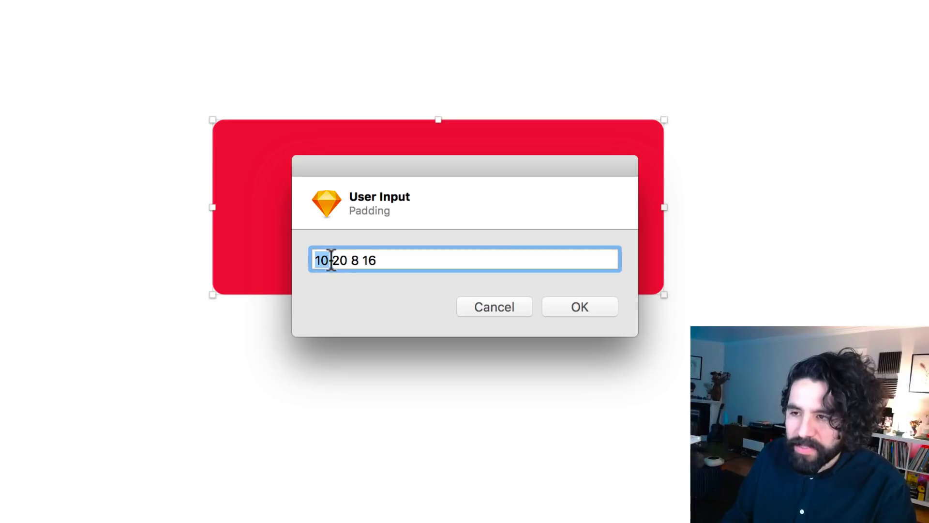
double_click(340, 259)
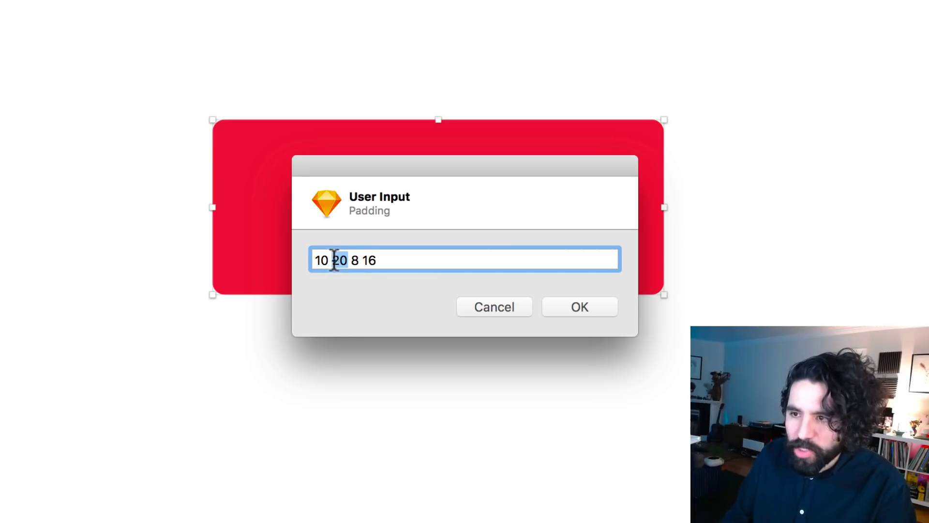
double_click(355, 260)
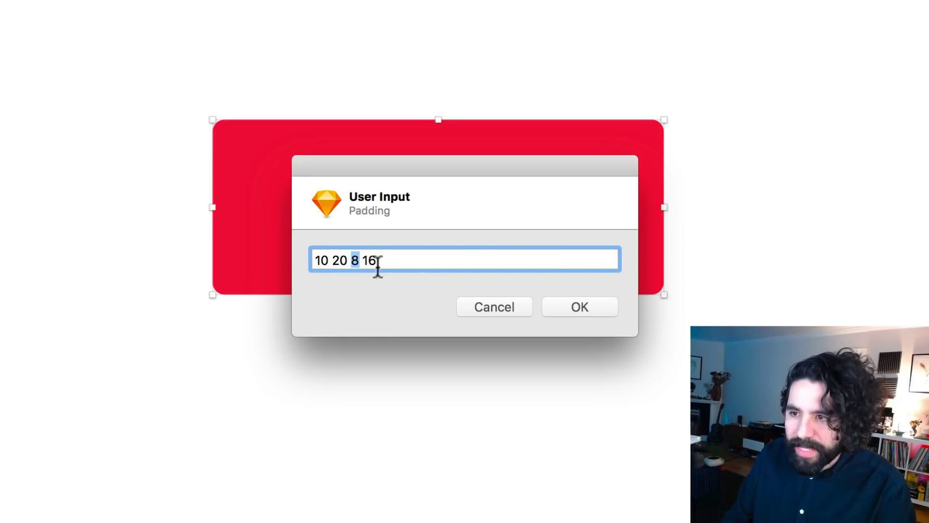
double_click(371, 260)
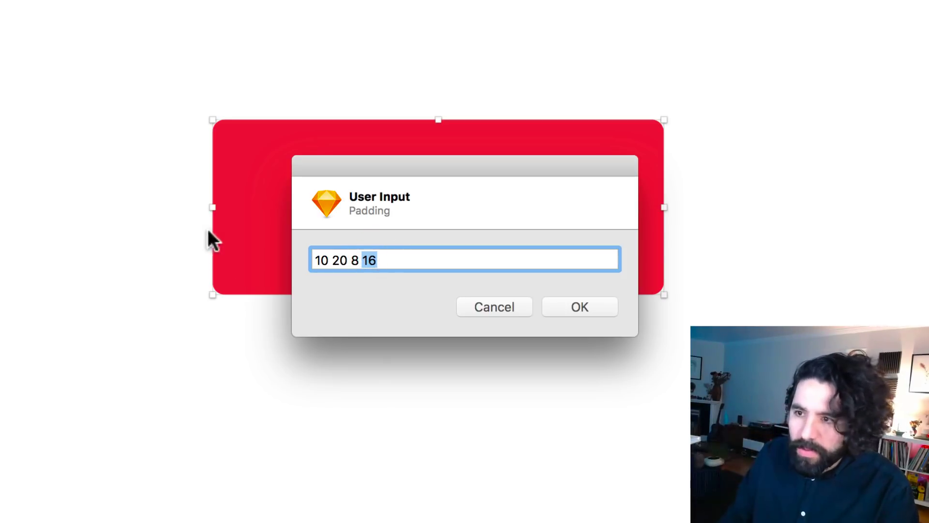
left_click(321, 260)
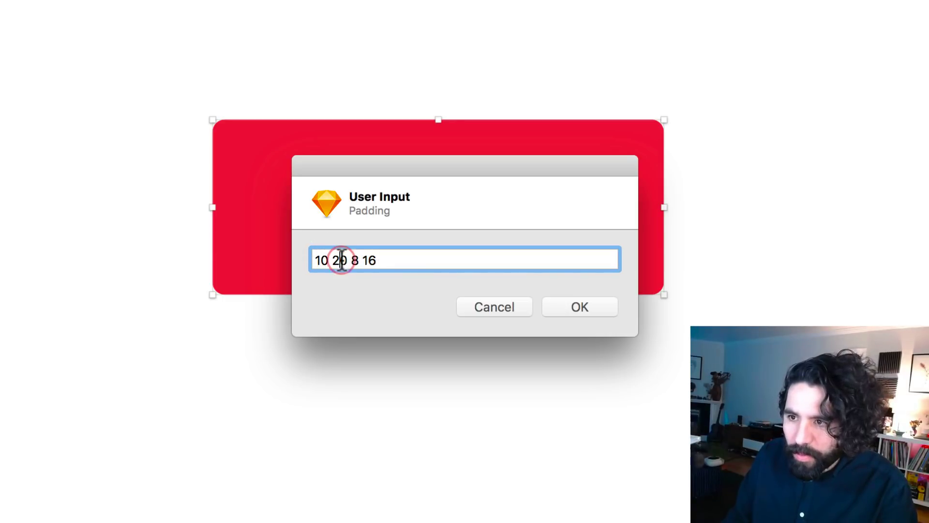
left_click(357, 260)
left_click(369, 259)
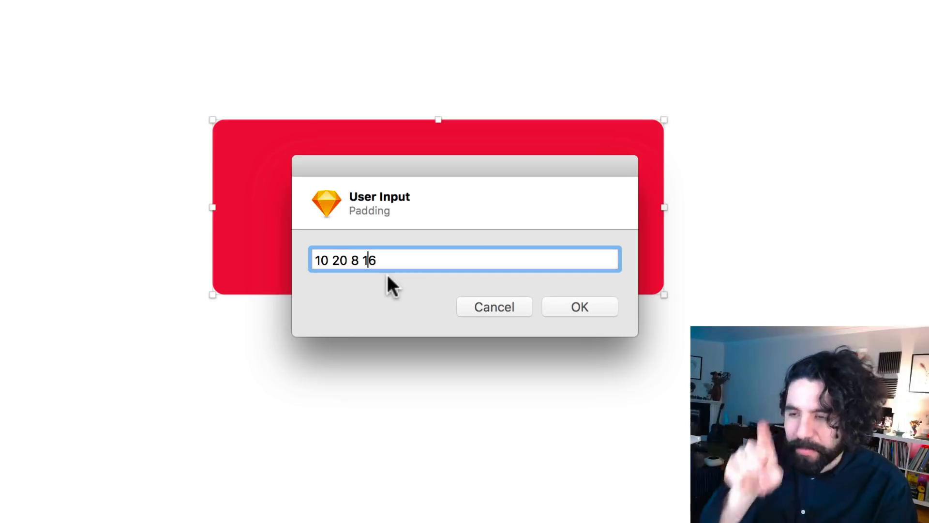
Step: Reduce the padding entry to 10 20 and apply it to the red button group
left_click_drag(385, 260, 351, 261)
key("BackSpace")
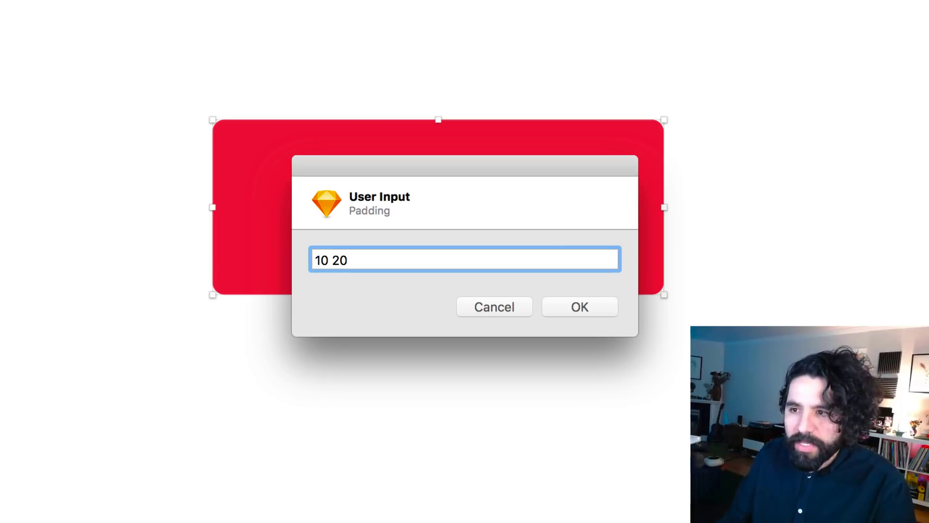
key("BackSpace")
key("BackSpace")
key("BackSpace")
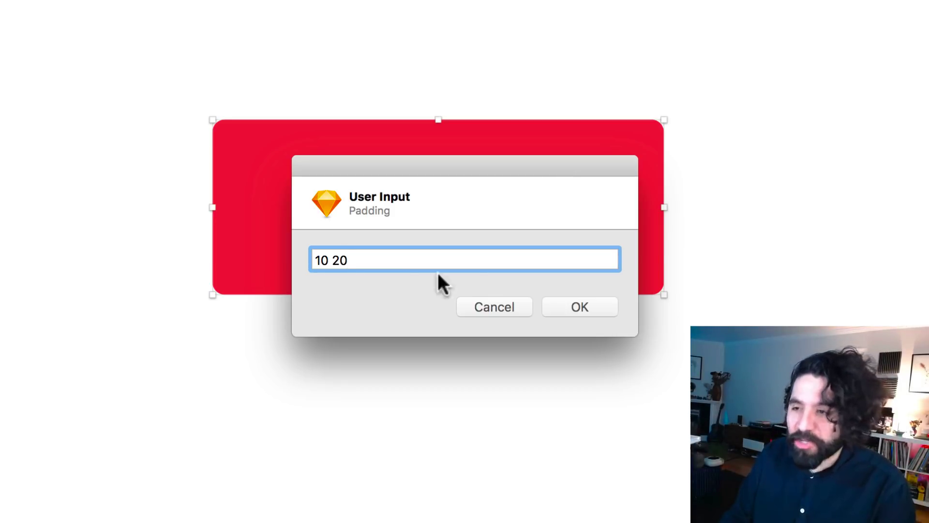
left_click(576, 306)
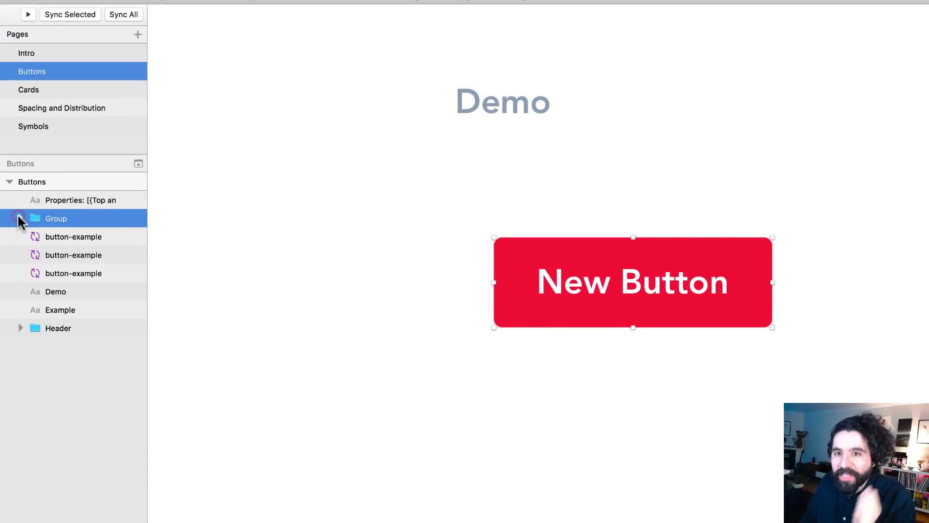
Step: Expand the button group, rename its rectangle layer "Rectangle [8 16]", and check the spacing around the text
left_click(19, 218)
left_click(86, 254)
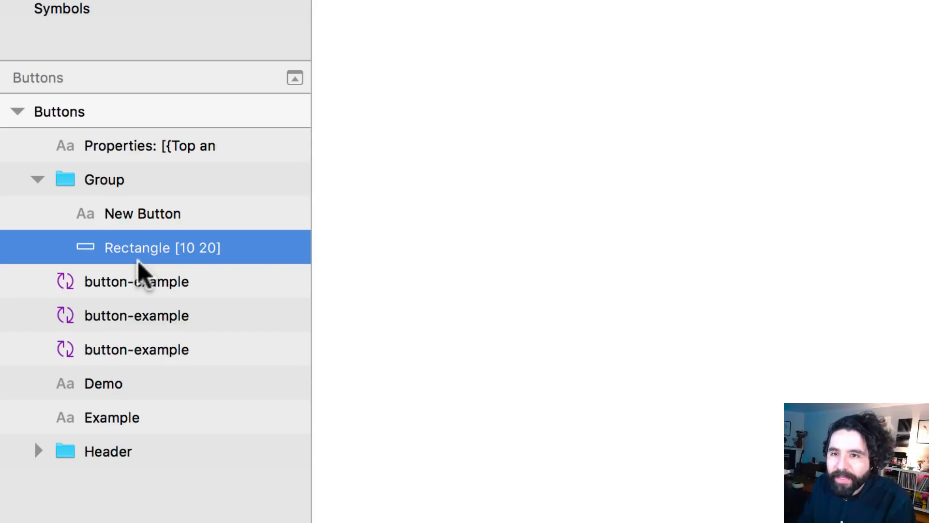
double_click(192, 247)
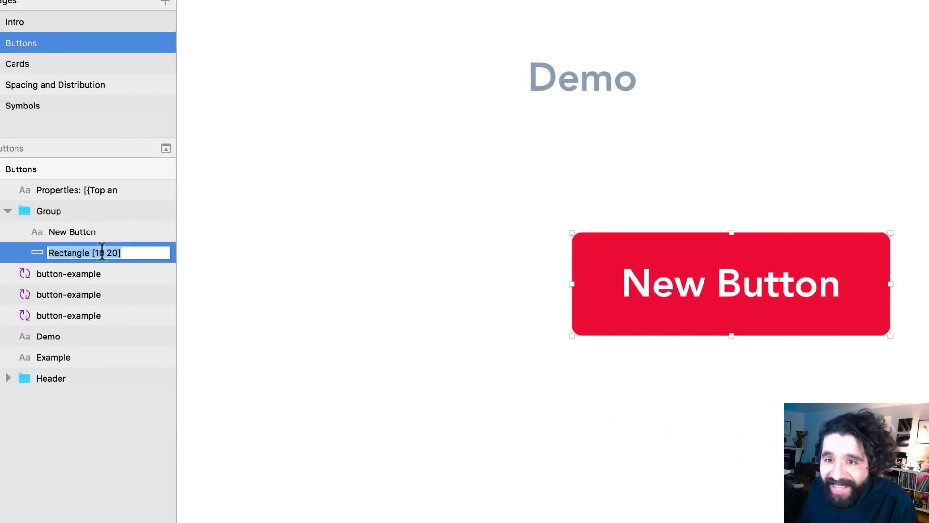
left_click(94, 252)
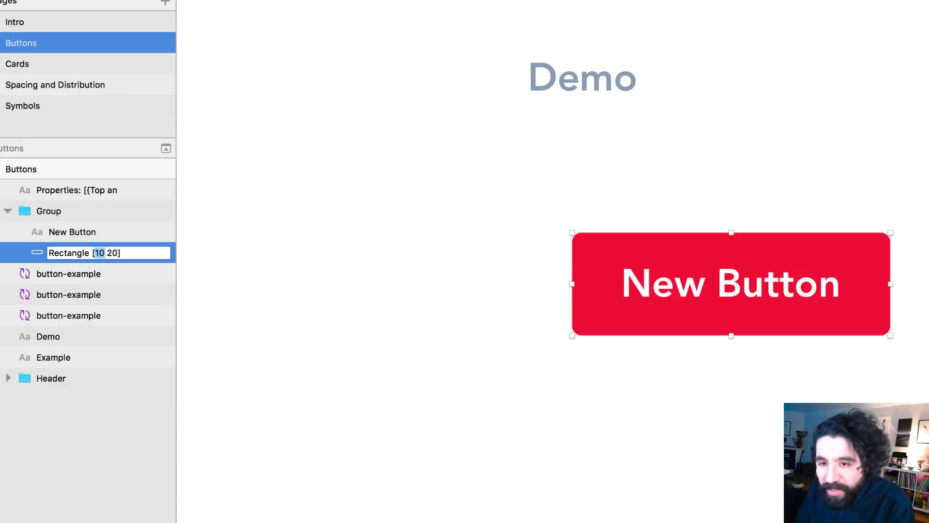
type("8 16")
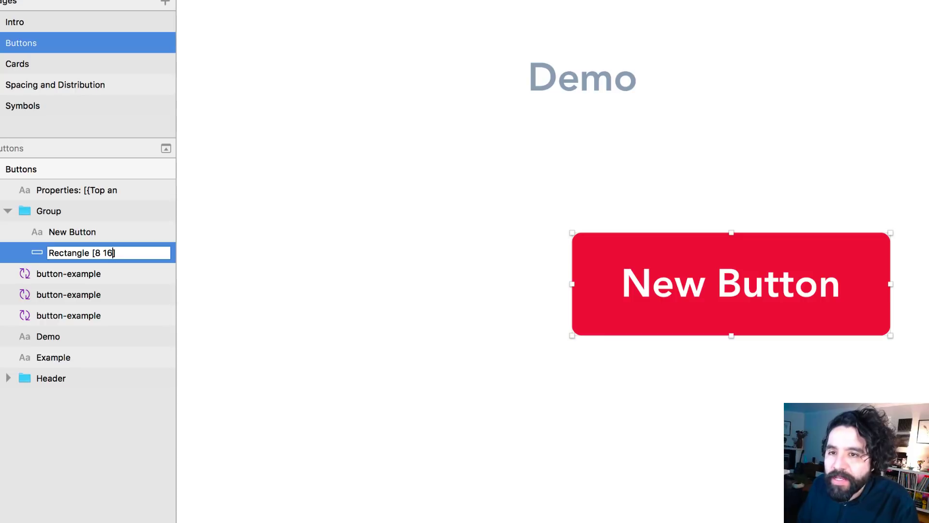
key("Return")
left_click(527, 418)
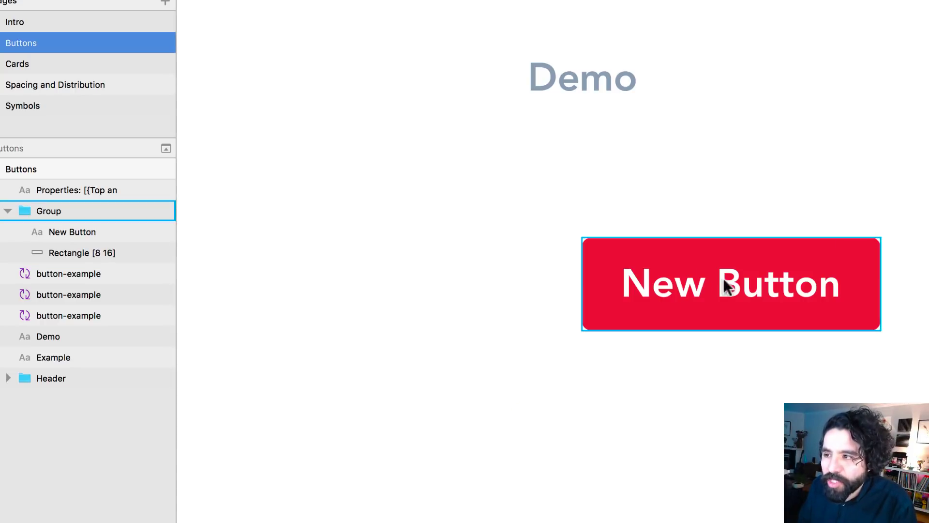
left_click(711, 249)
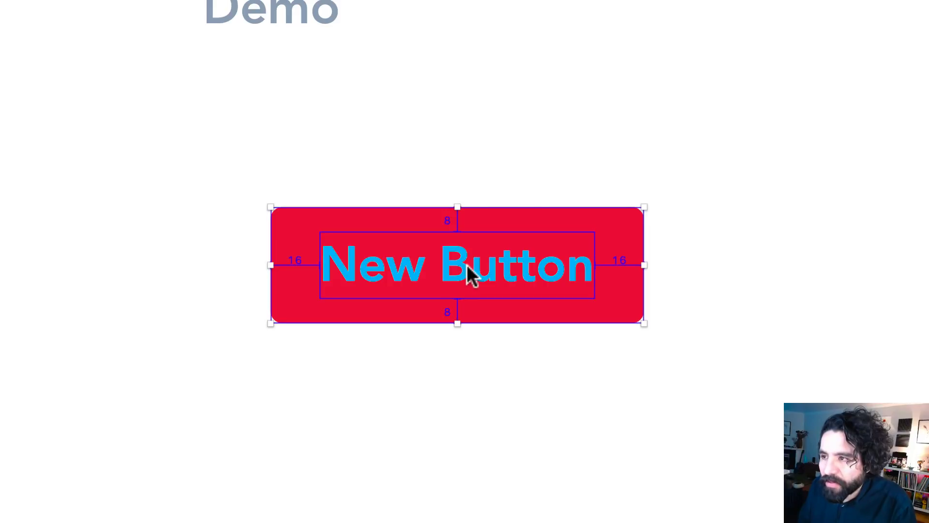
left_click(407, 415)
Step: Change the padding in the rectangle layer's name to [16 24] and check the spacing around the text
left_click(363, 223)
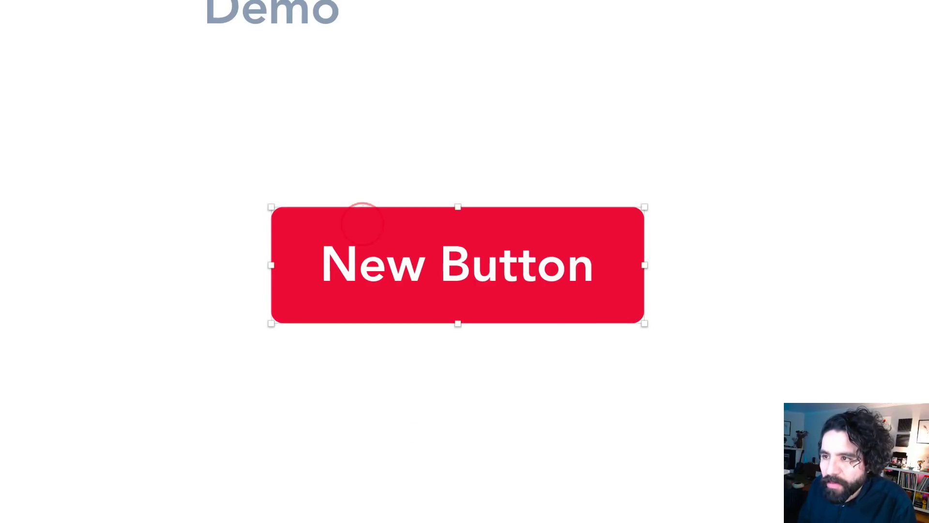
double_click(95, 252)
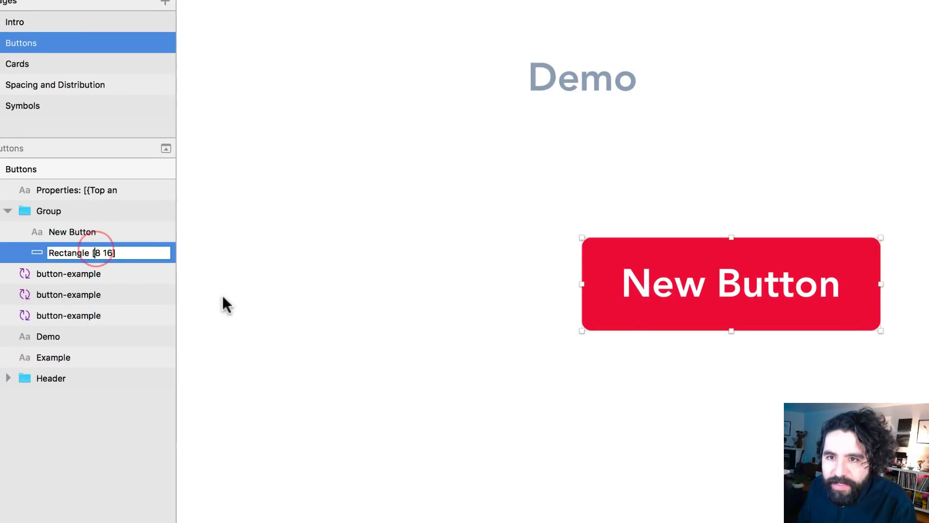
key("shift+Right")
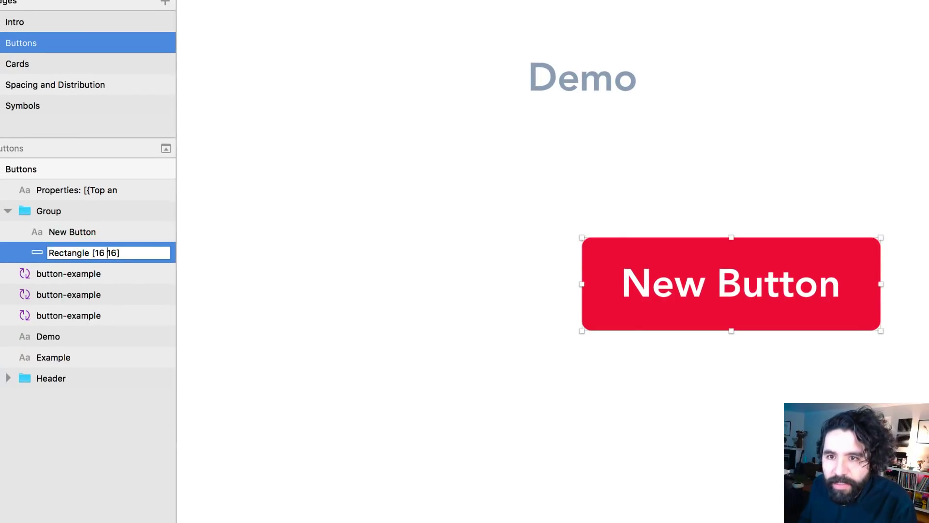
type("16 24")
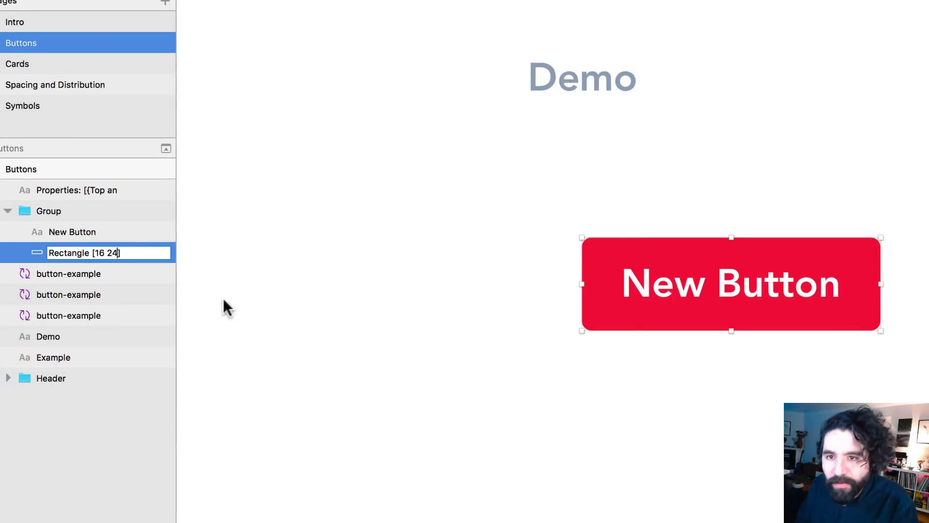
left_click(392, 409)
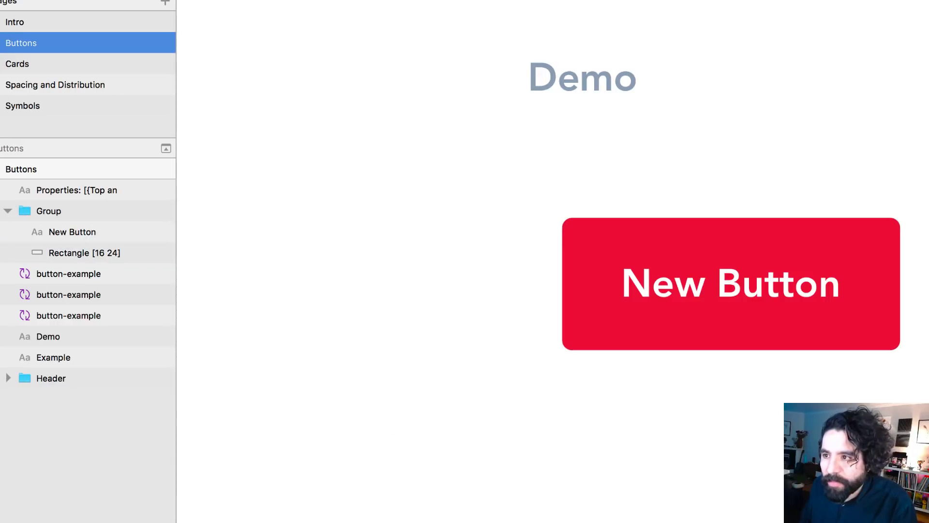
double_click(741, 289)
key("alt")
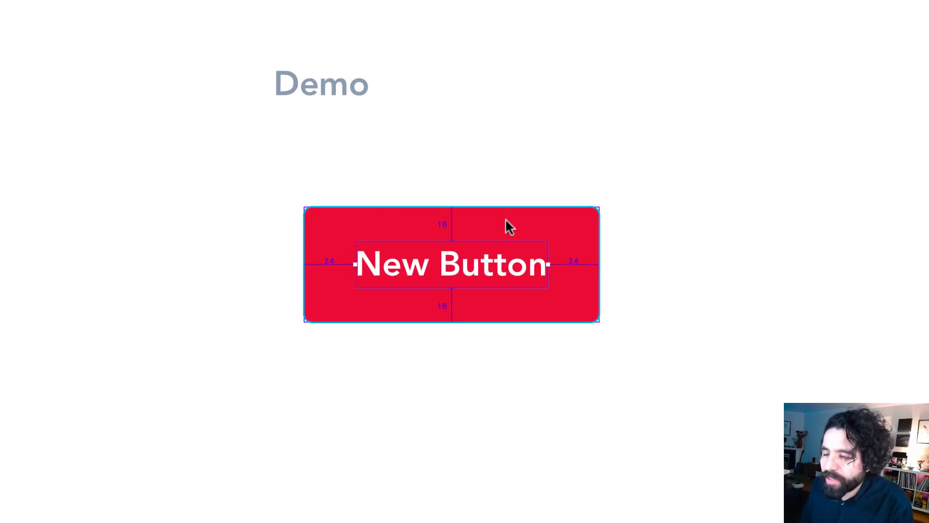
Step: Replace the "New Button" label with "Something else" and make its text box fit the label on one line
left_click(379, 264)
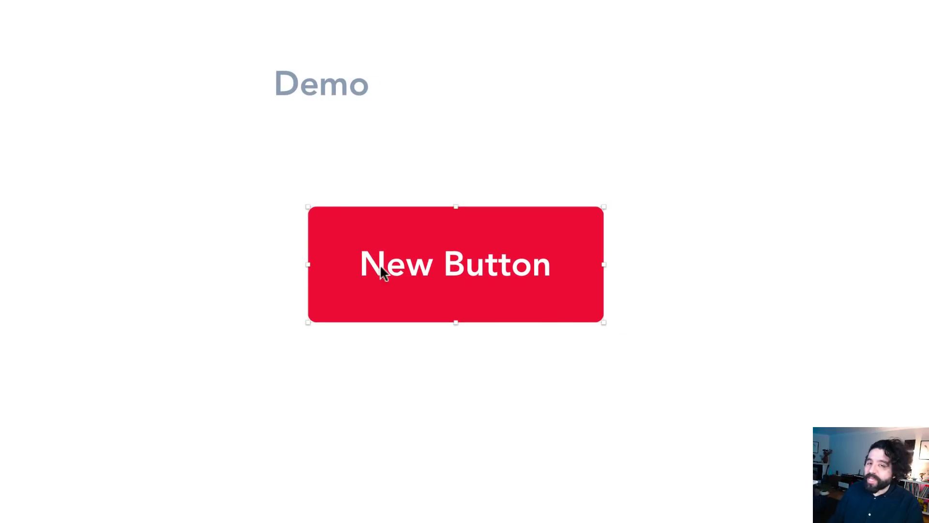
double_click(455, 275)
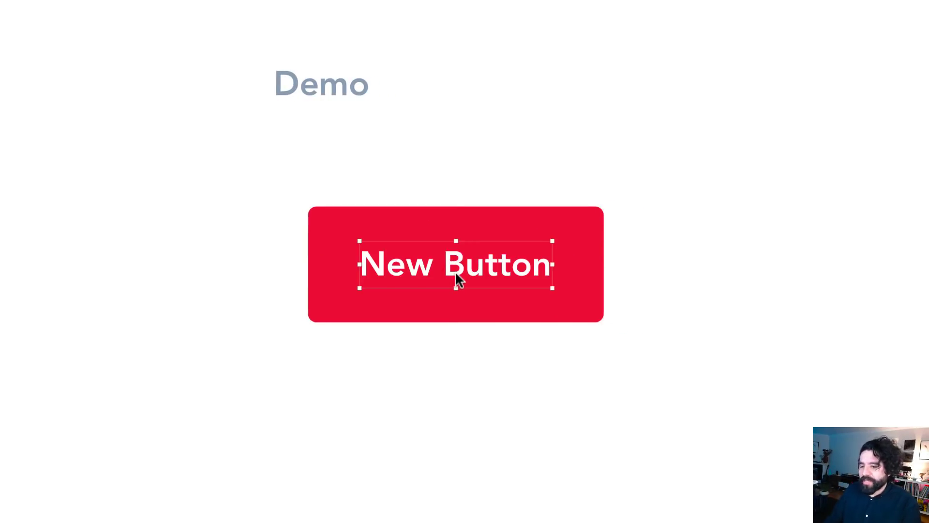
double_click(456, 273)
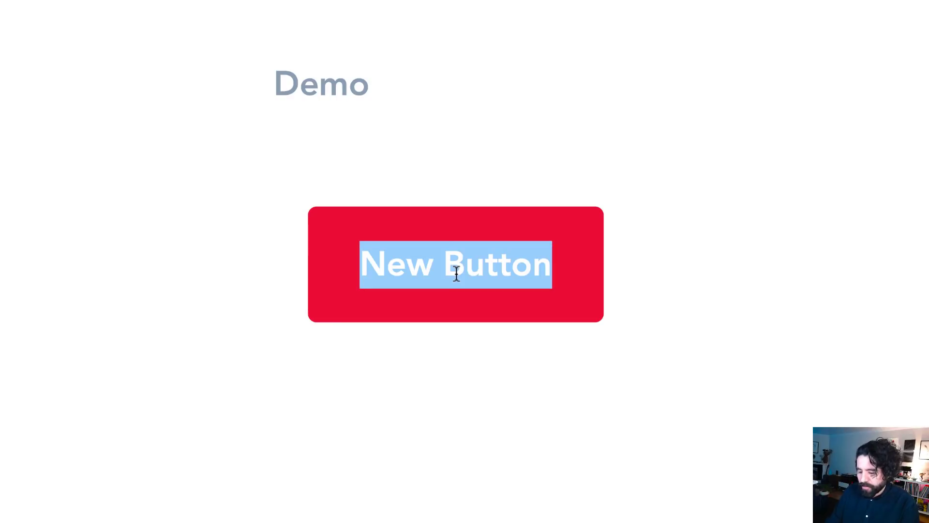
type("Something else")
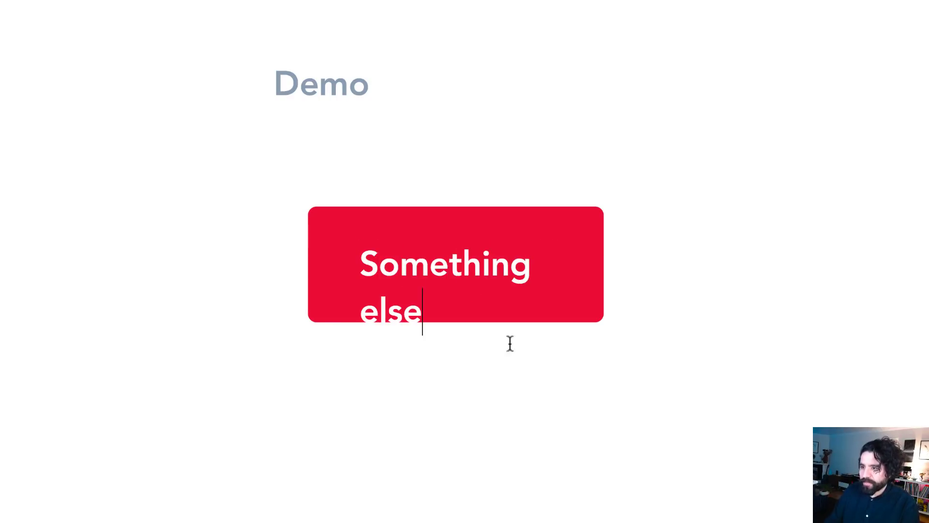
left_click(576, 419)
key("Escape")
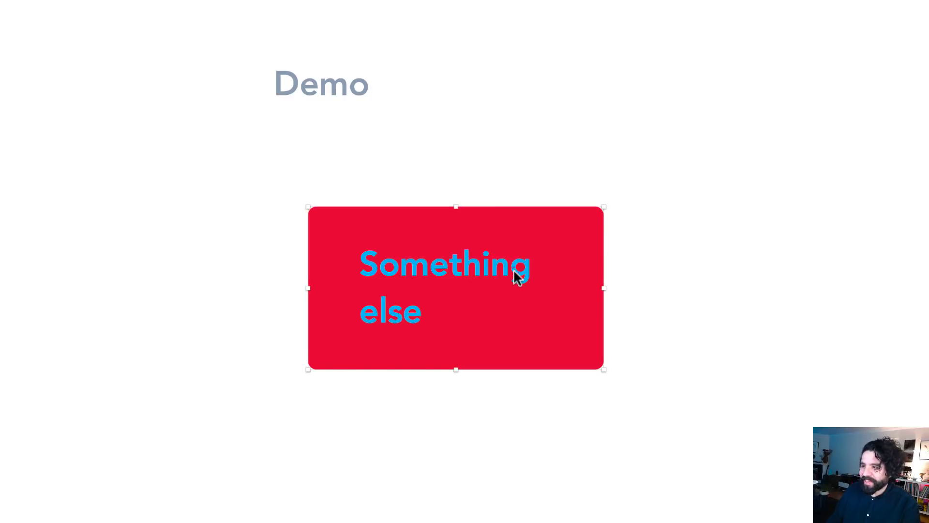
left_click(527, 280)
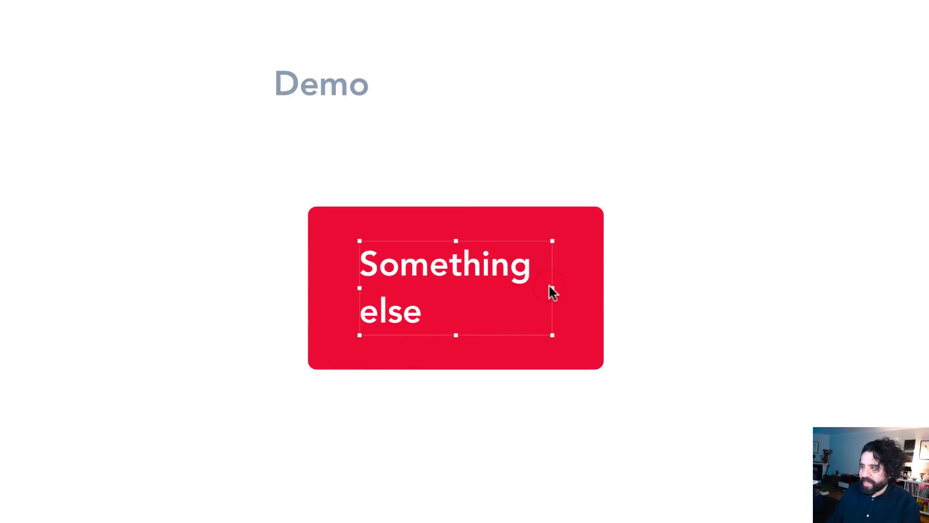
double_click(552, 288)
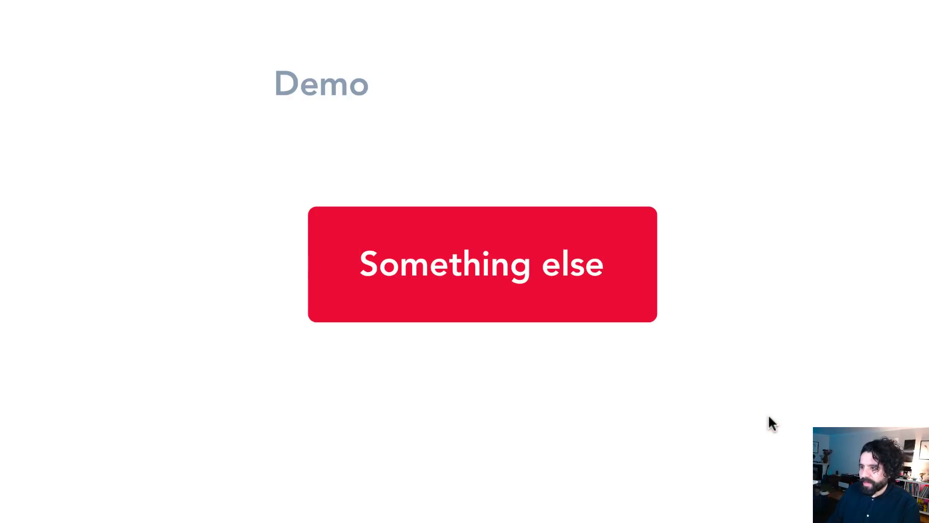
Step: Replace the red button's "Something else" label with "Hello, my darling"
left_click(591, 264)
double_click(564, 269)
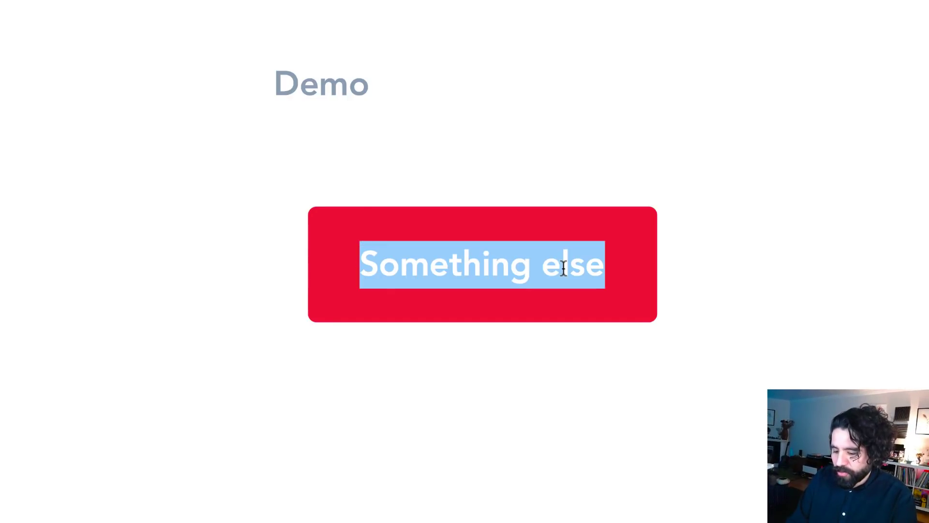
type("Hello, m")
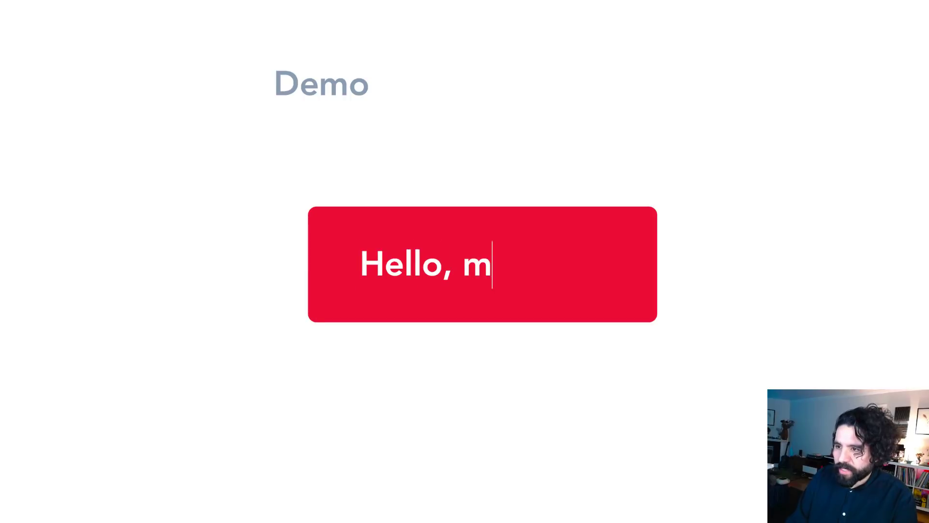
type("y darling")
left_click(585, 451)
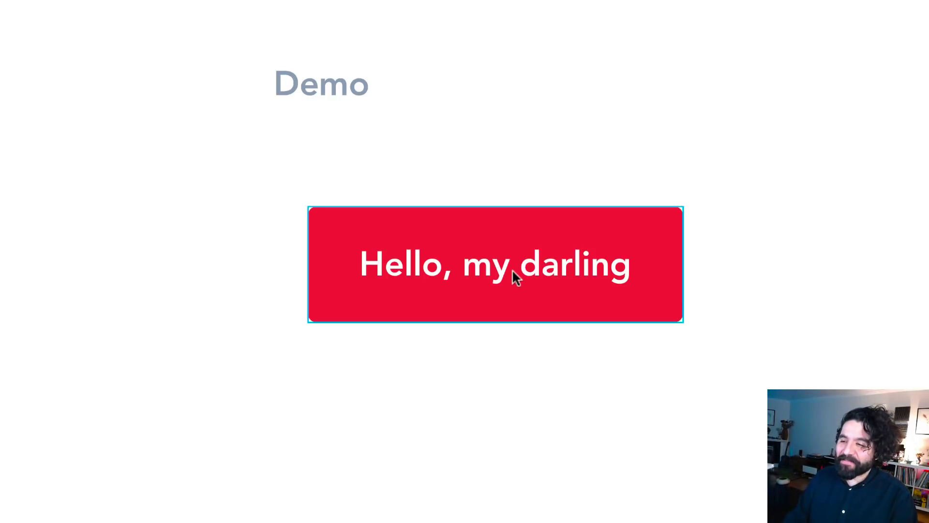
Step: Turn the red button group into a symbol named "button/test", sent to the Symbols page
left_click(479, 273)
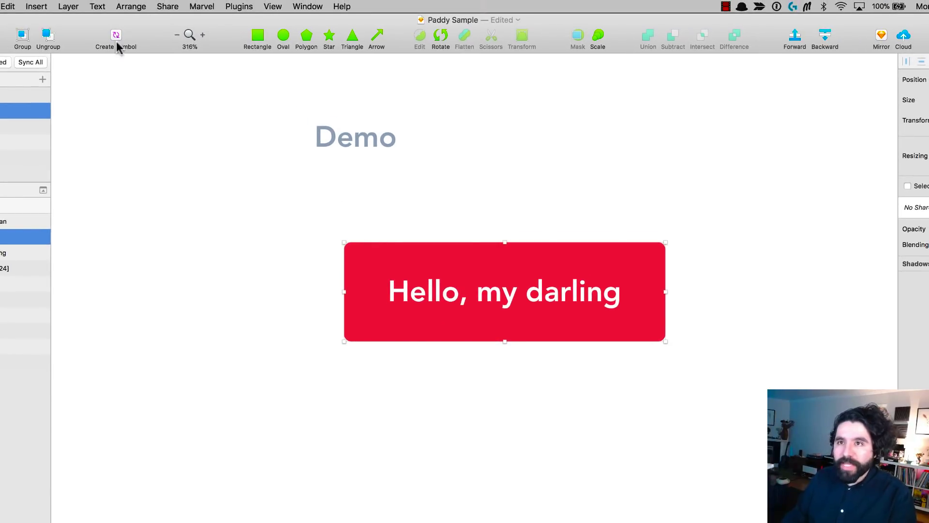
left_click(114, 34)
type("bb")
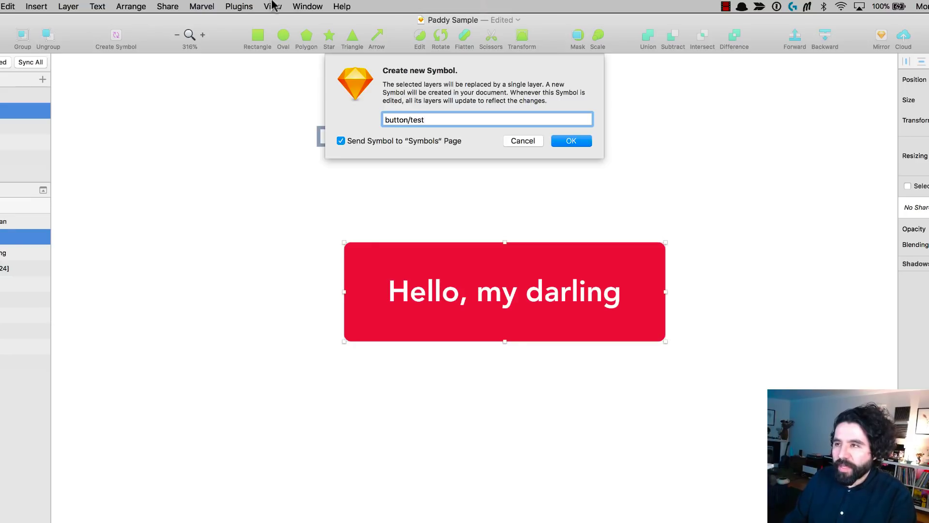
left_click(571, 141)
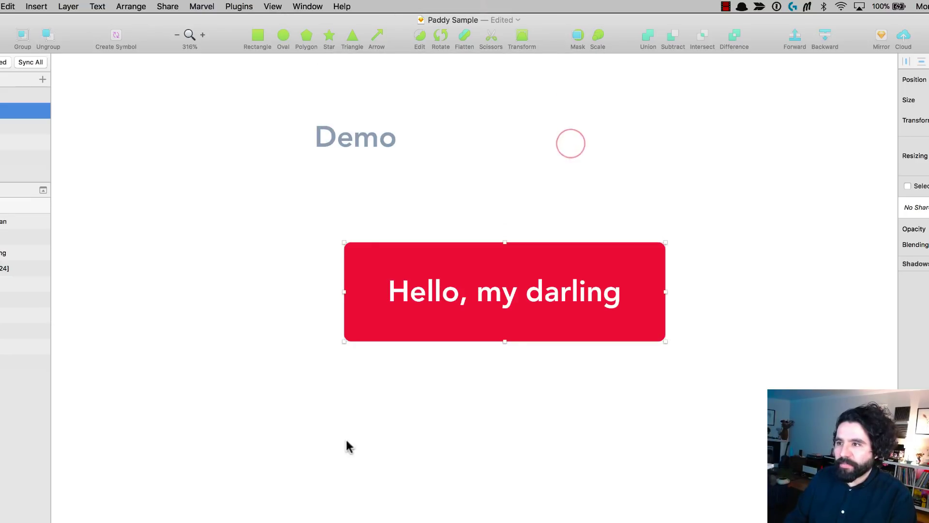
left_click(389, 450)
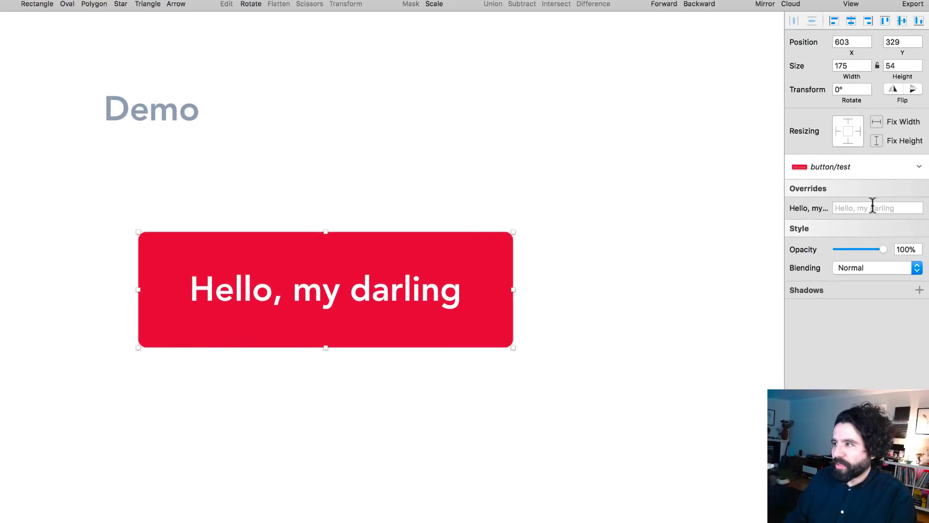
Step: Override the button/test instance's label with "Change the label longgg" and check how the background resizes
left_click(926, 221)
type("Change the label")
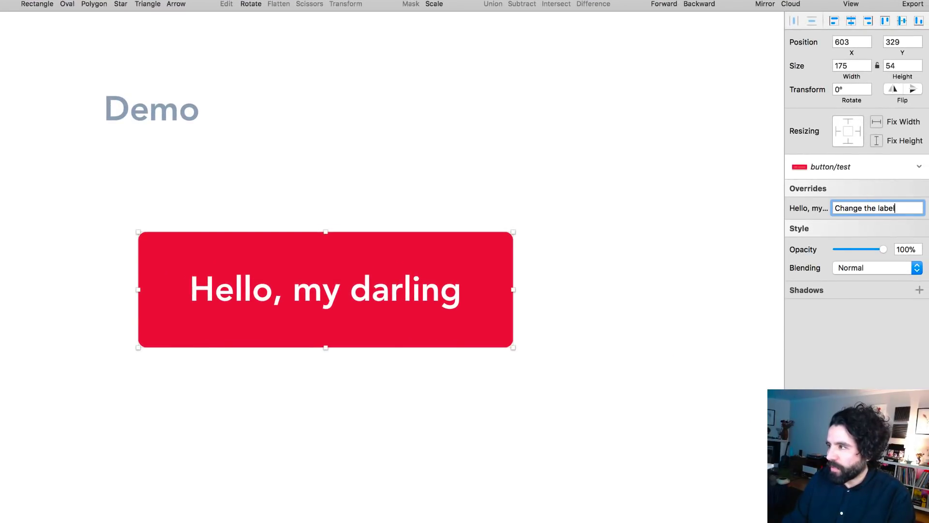
type(" longgg")
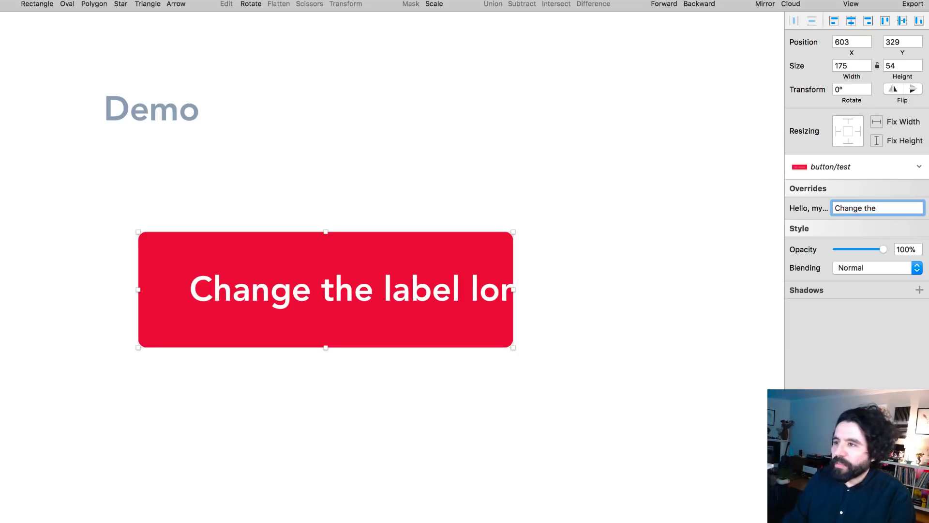
left_click(472, 444)
scroll(420, 431, "down", 3)
left_click(385, 349)
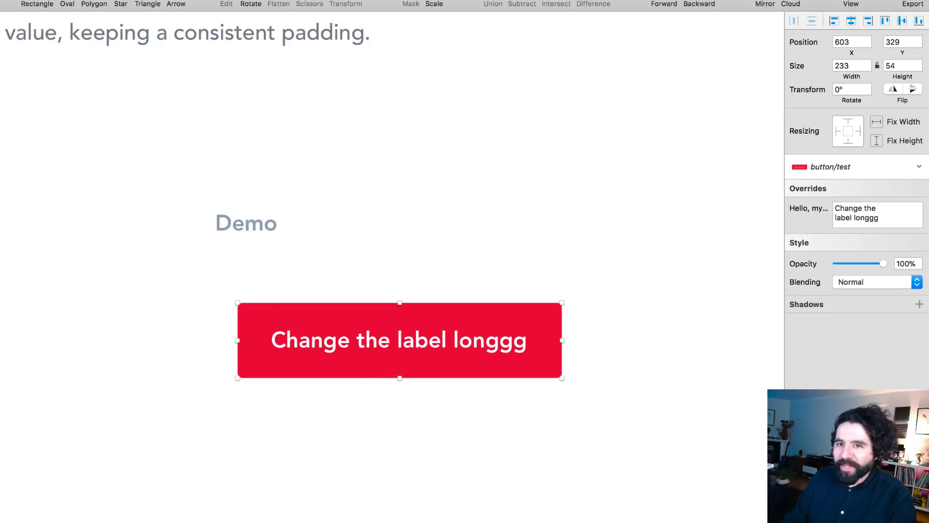
Step: Open the button/test symbol master and change the padding in its rectangle layer's name to [8 16]
double_click(284, 333)
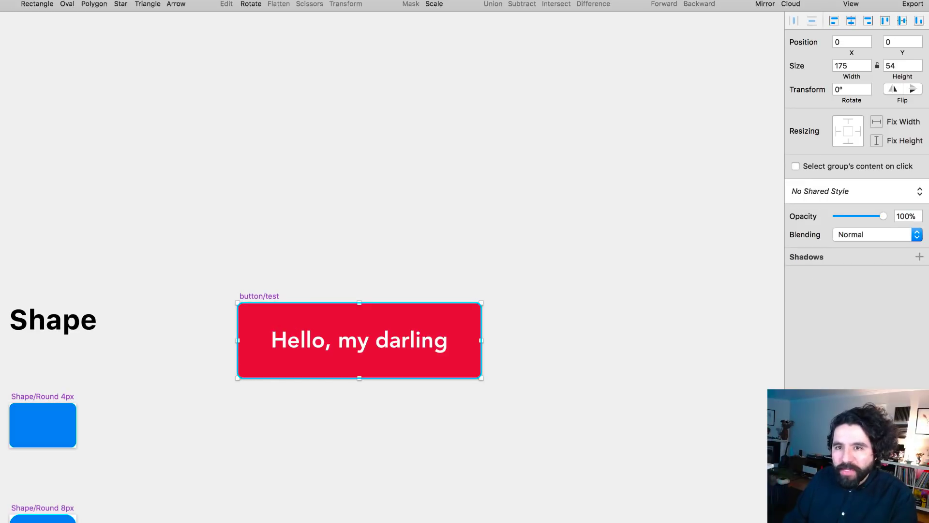
left_click(286, 314)
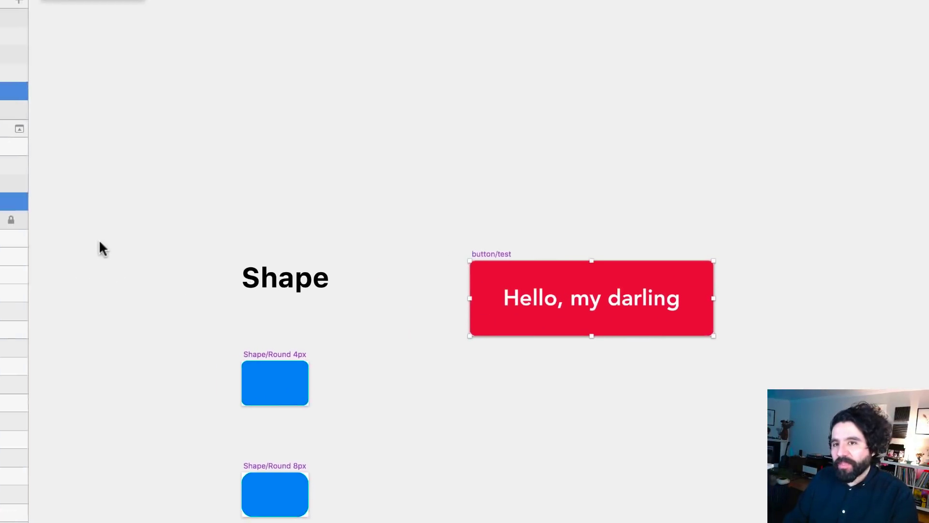
double_click(104, 174)
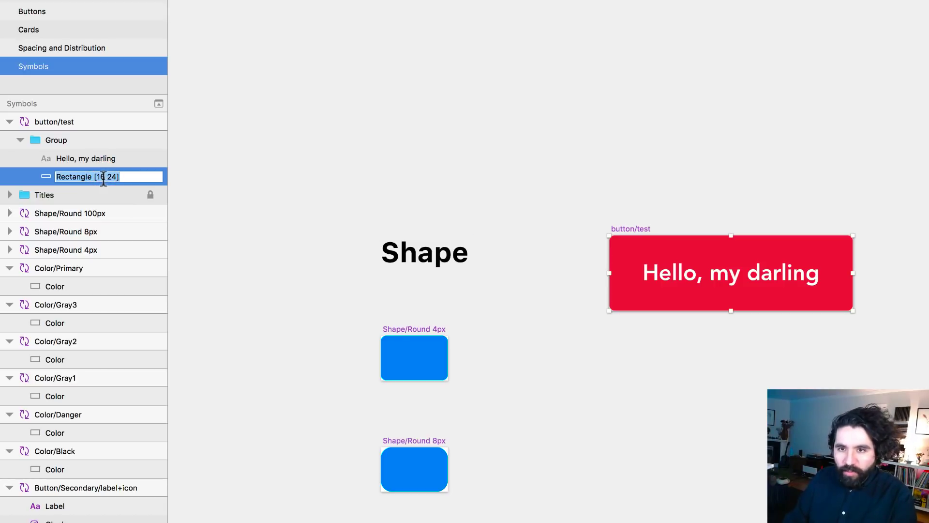
double_click(99, 177)
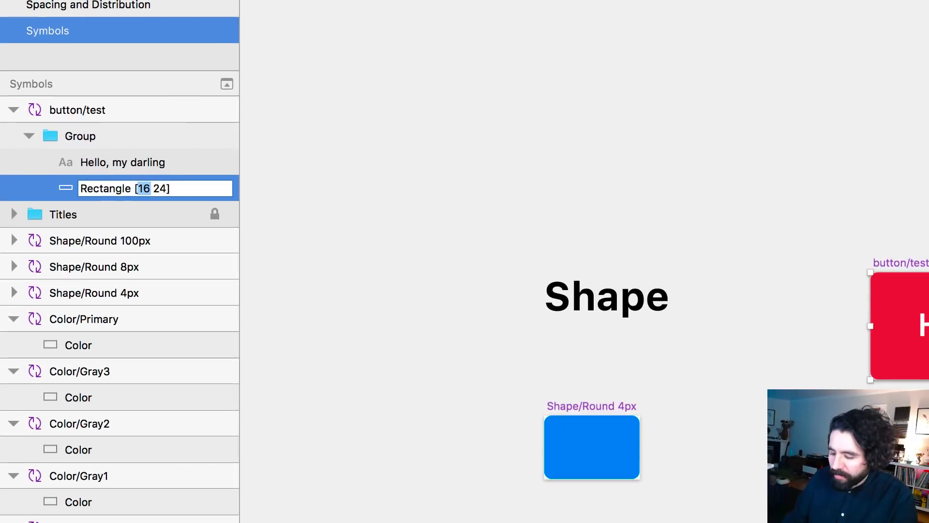
type("8")
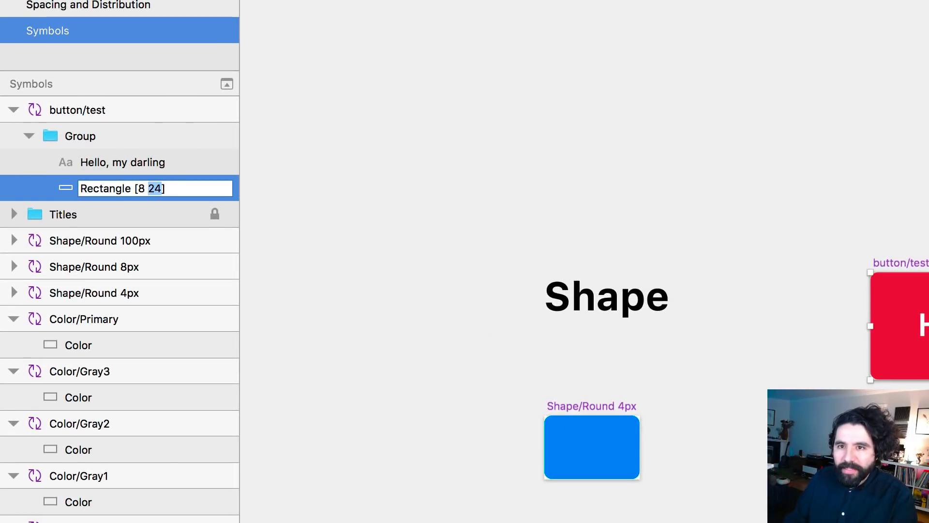
left_click(685, 144)
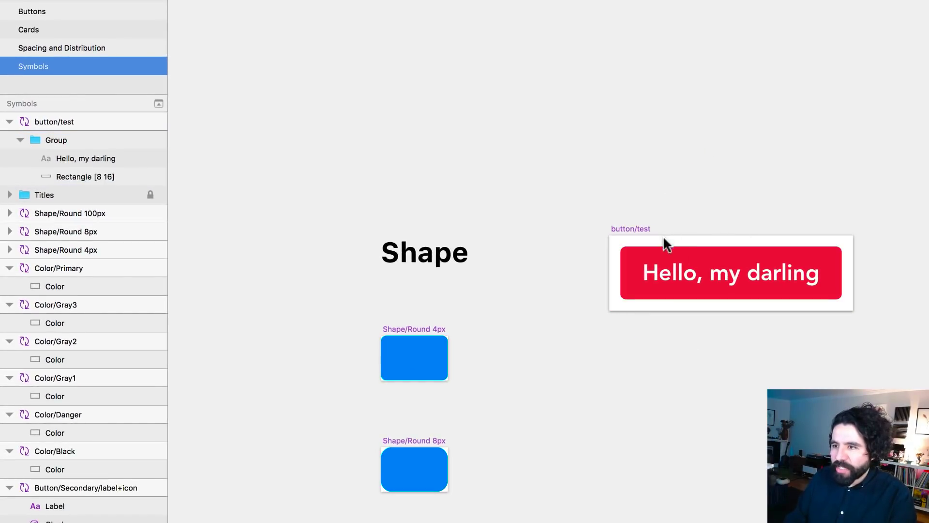
Step: Resize the button/test symbol's artboard to fit its padded content
left_click(591, 204)
left_click_drag(656, 264, 858, 373)
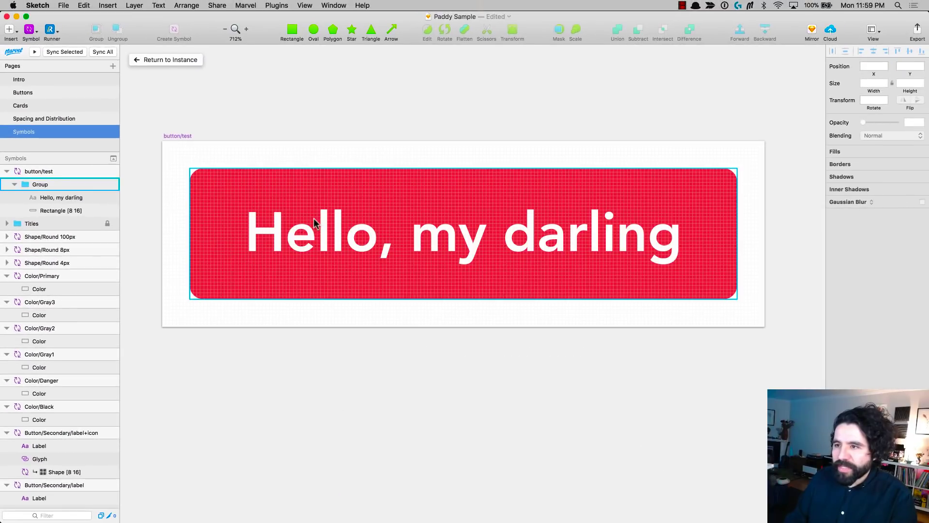
left_click(179, 136)
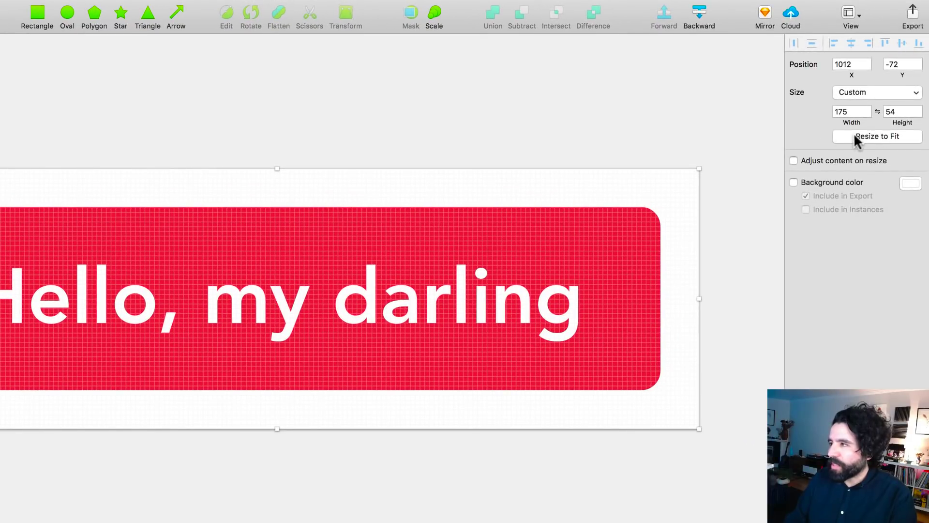
left_click(899, 136)
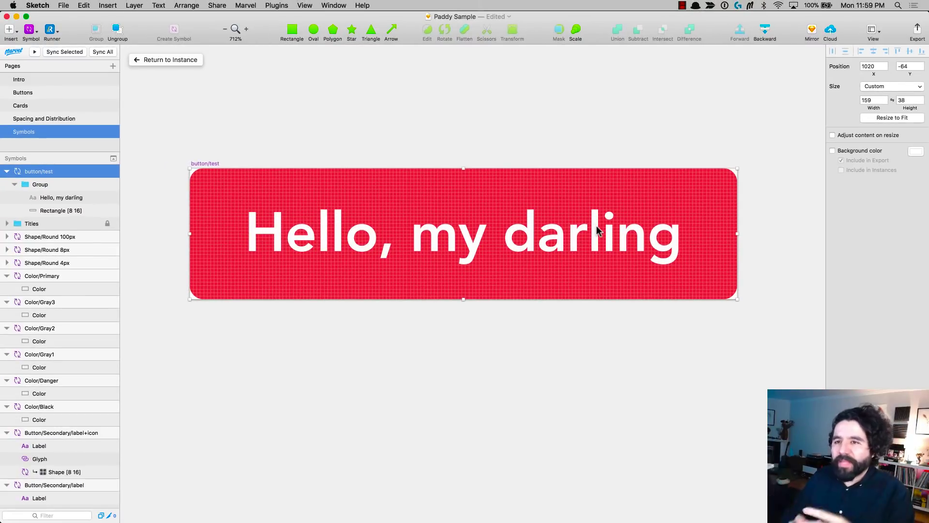
Step: Replace the "Hello, my darling" text in the button/test symbol master with "Label"
left_click(332, 137)
left_click(323, 214)
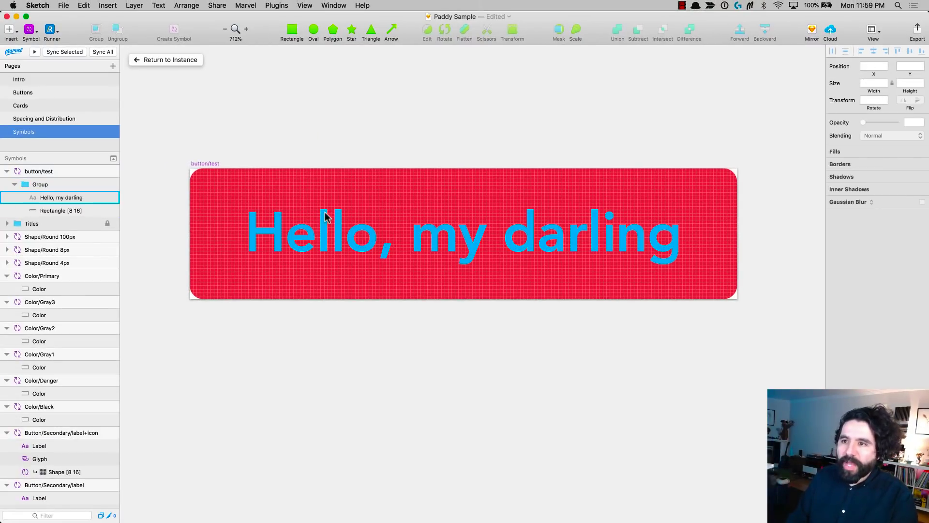
double_click(324, 213)
double_click(326, 214)
type("Label")
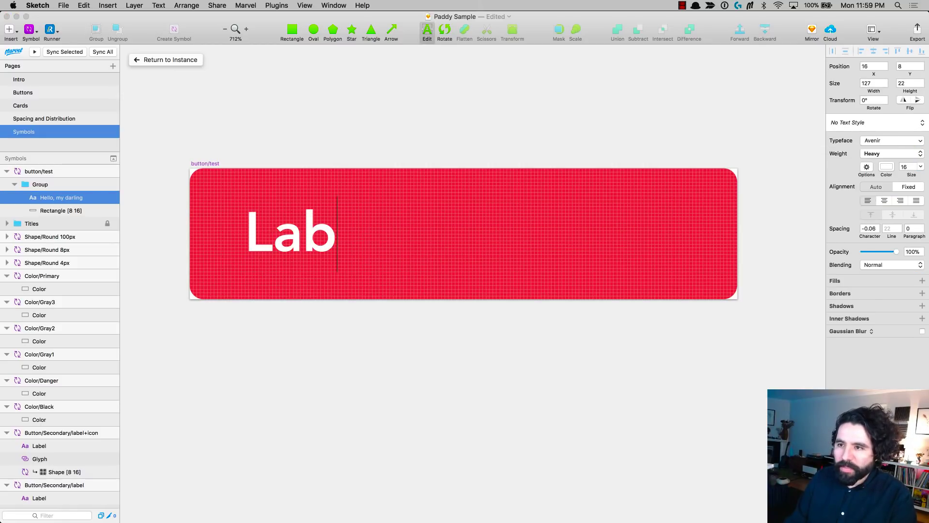
left_click(371, 136)
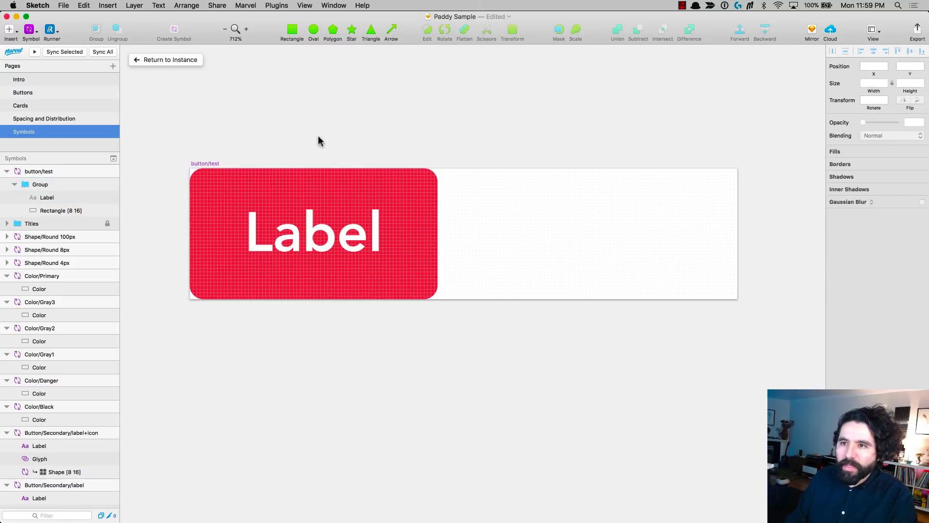
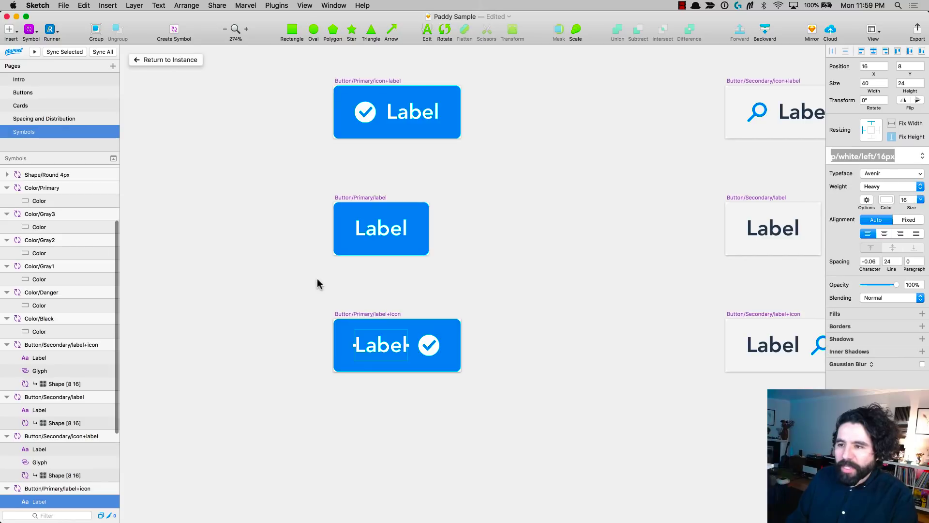
Step: Examine the Shape background layers of the Primary and Secondary button symbols for the padding in their names
left_click(315, 278)
left_click(367, 198)
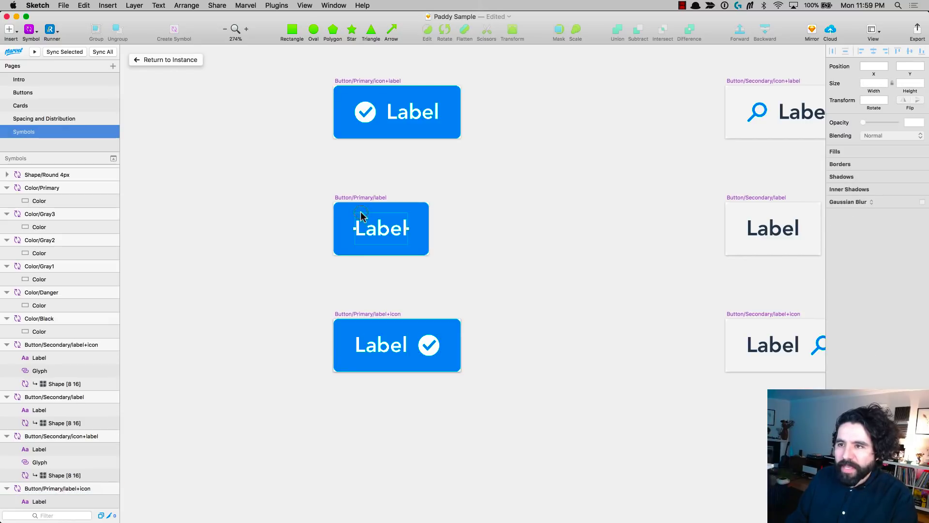
left_click(358, 216)
left_click(360, 209)
scroll(62, 426, "down", 5)
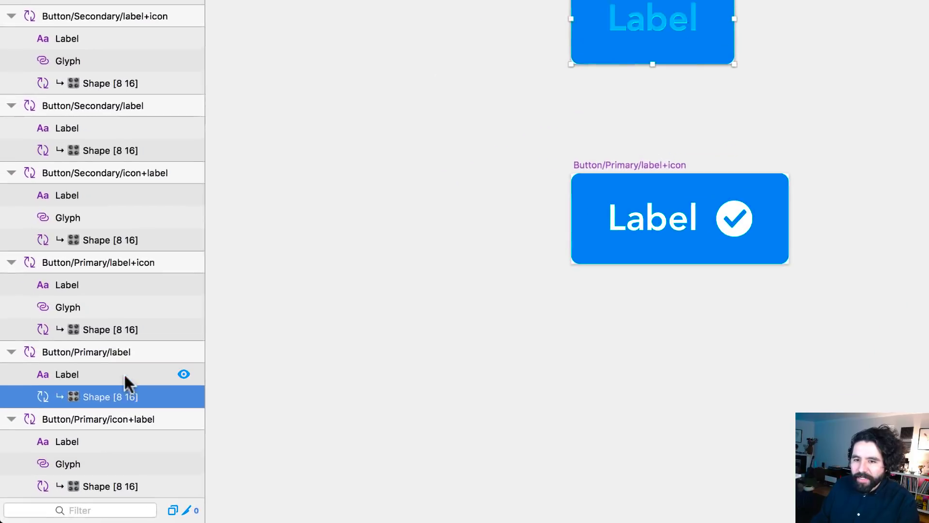
left_click(104, 327)
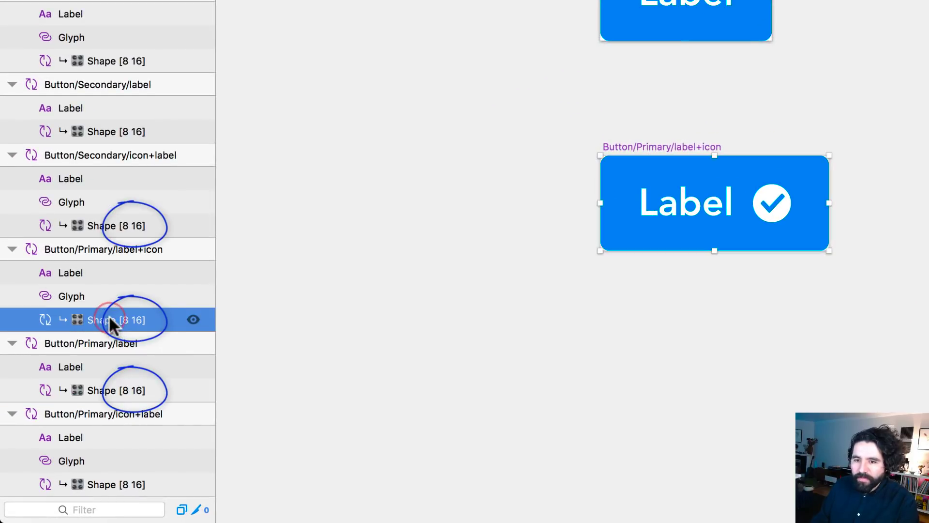
left_click(127, 224)
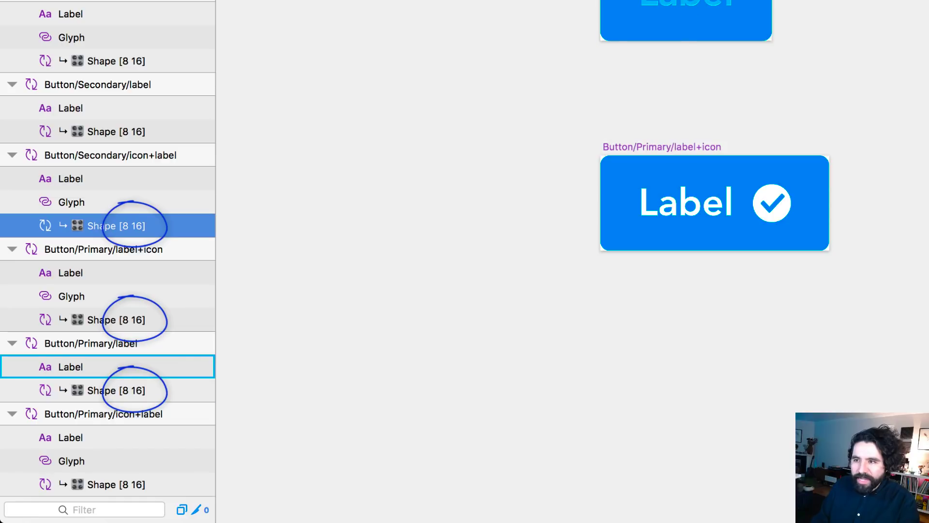
left_click(123, 320)
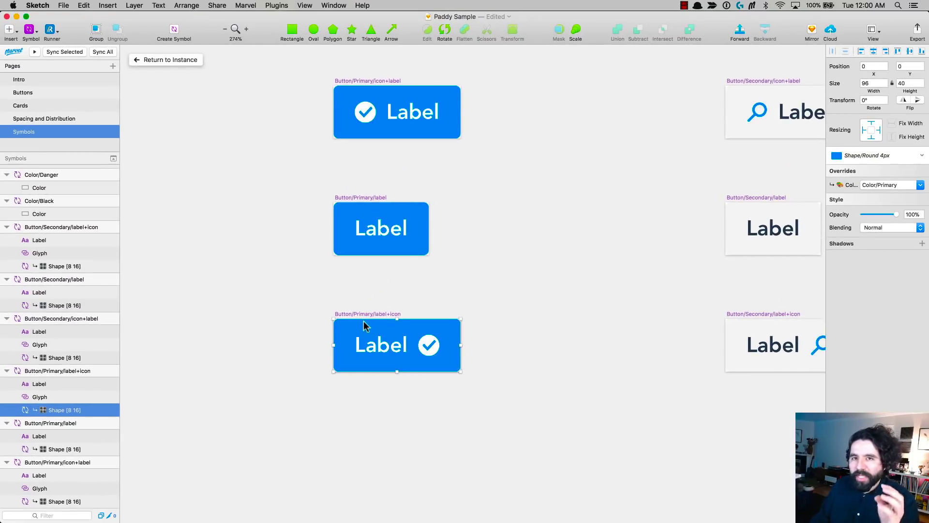
Step: Open the nested shape symbol behind the primary label+icon button and review the Color and Shape symbols
double_click(364, 321)
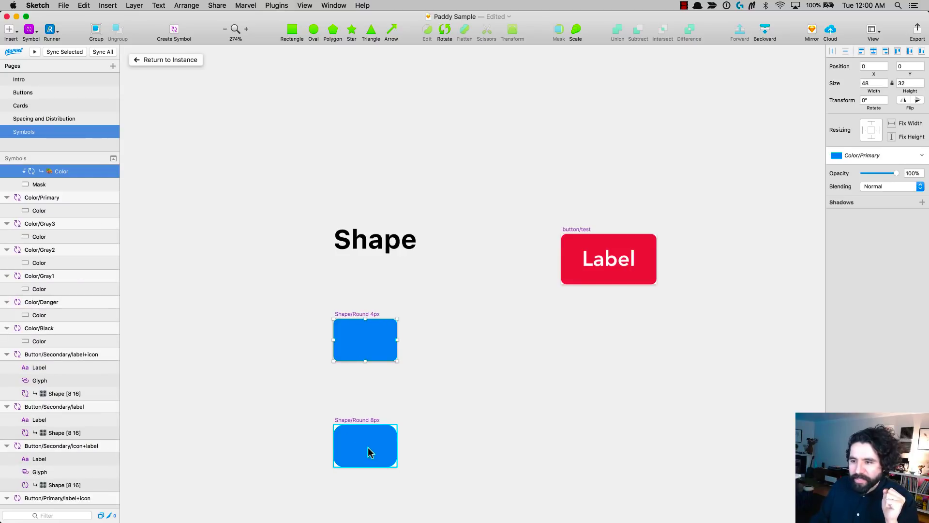
scroll(368, 447, "down", 5)
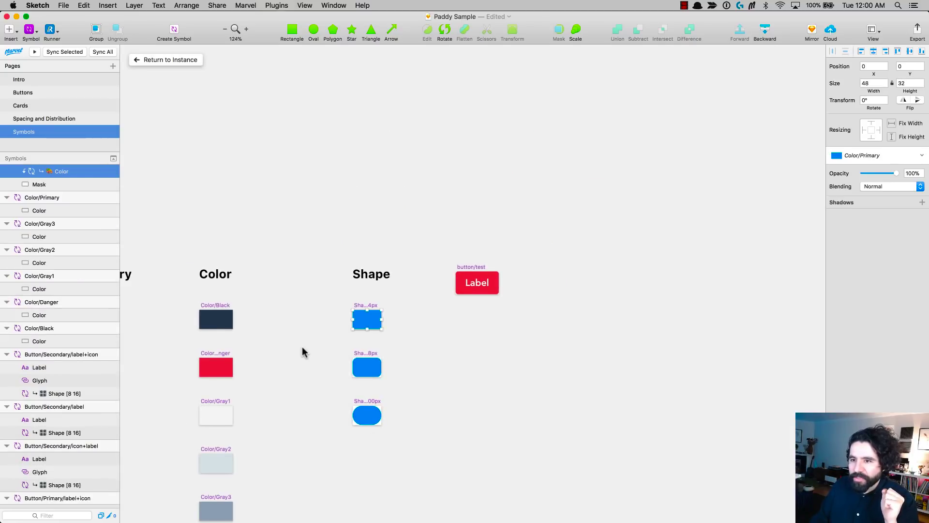
scroll(301, 346, "down", 5)
scroll(302, 346, "left", 5)
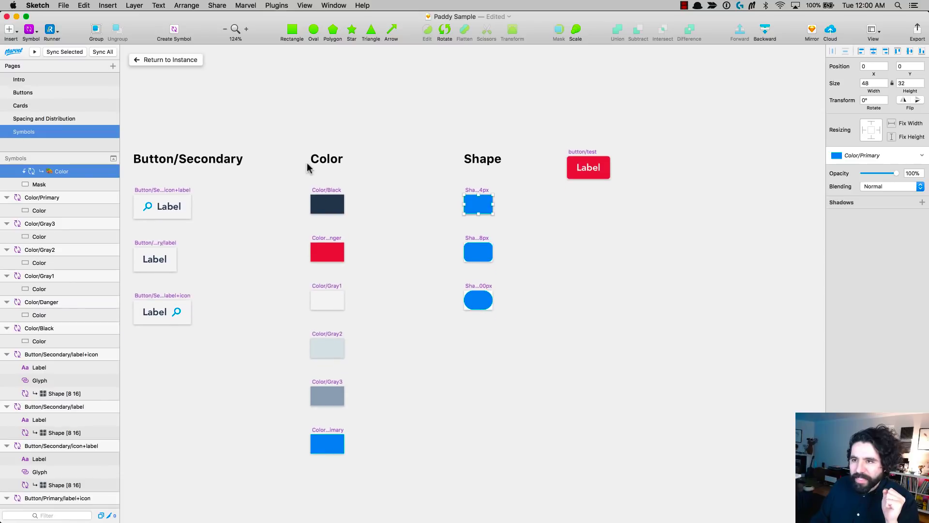
left_click_drag(290, 183, 377, 463)
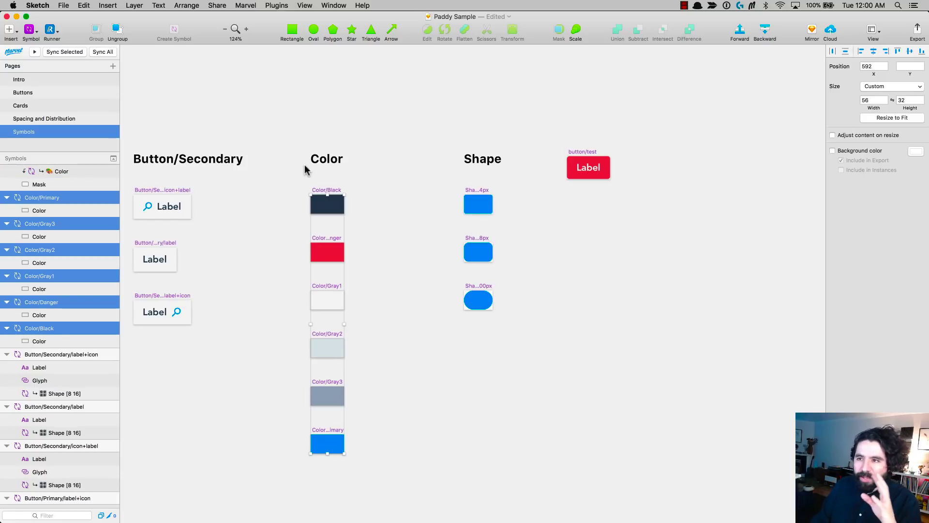
left_click_drag(291, 153, 503, 457)
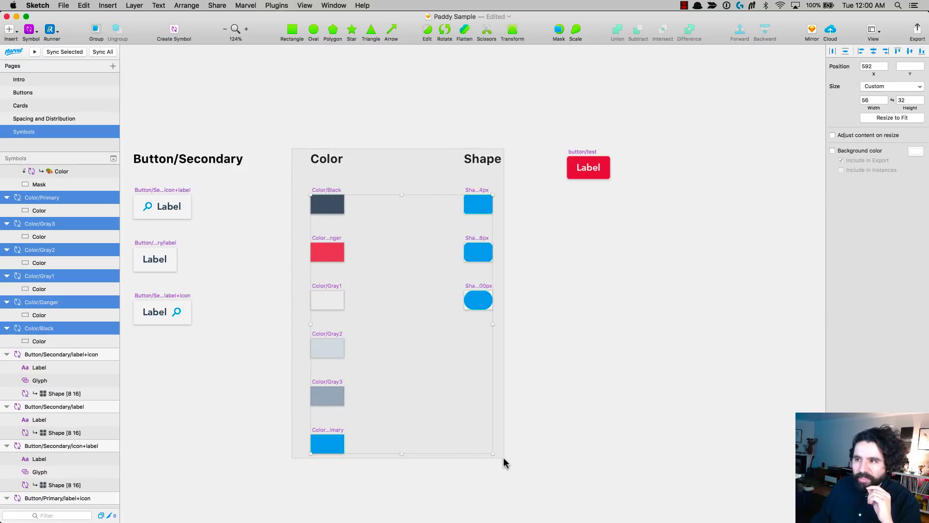
Step: Return to the Button/Primary symbols and select the background shape of the label+icon button
scroll(435, 291, "left", 5)
scroll(435, 290, "left", 5)
key("z")
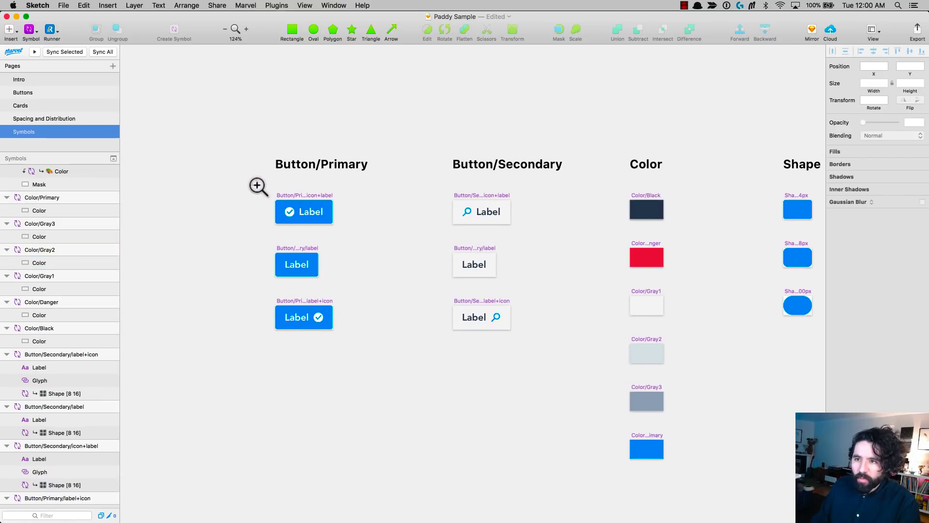
left_click_drag(257, 184, 370, 326)
left_click(365, 373)
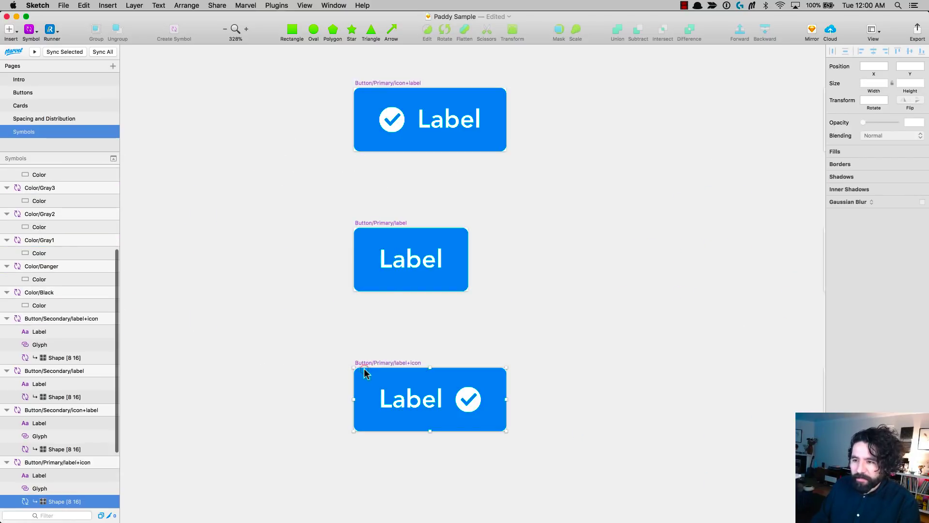
Step: Examine the [8 16] padding values in the name of the Button/Primary/label+icon background shape layer
scroll(62, 478, "down", 2)
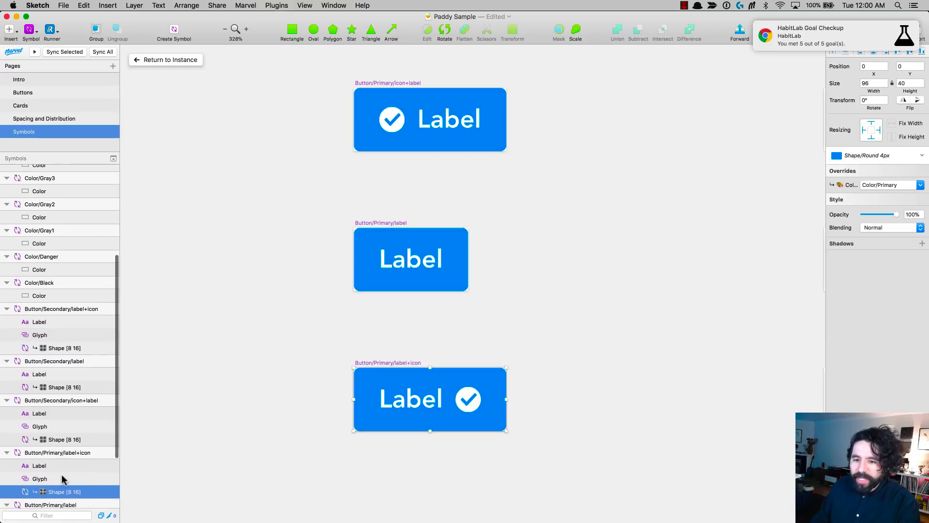
double_click(71, 493)
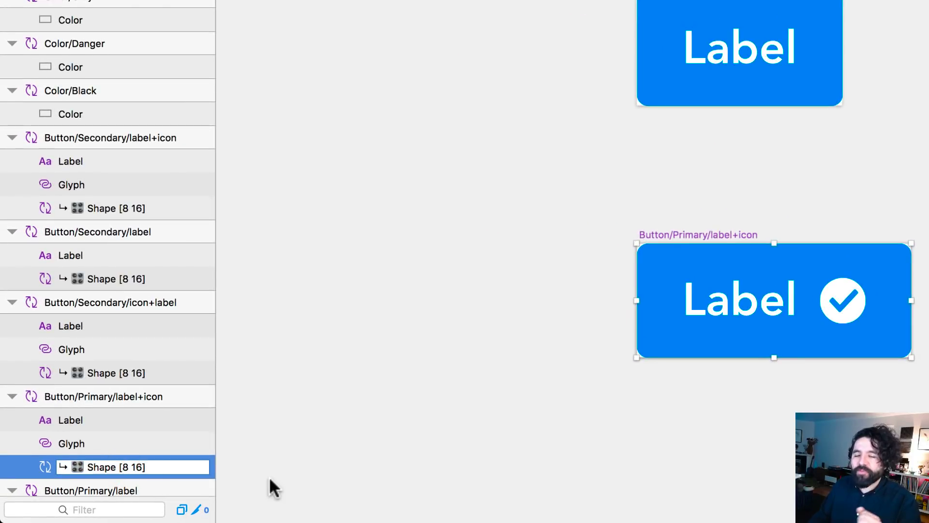
left_click(123, 466)
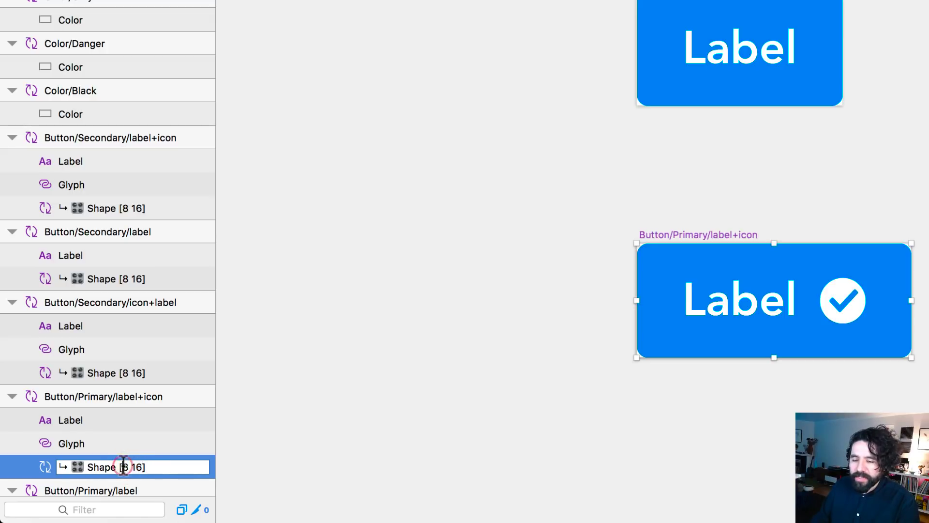
key("shift+Right")
key("shift+Right")
key("shift+Right")
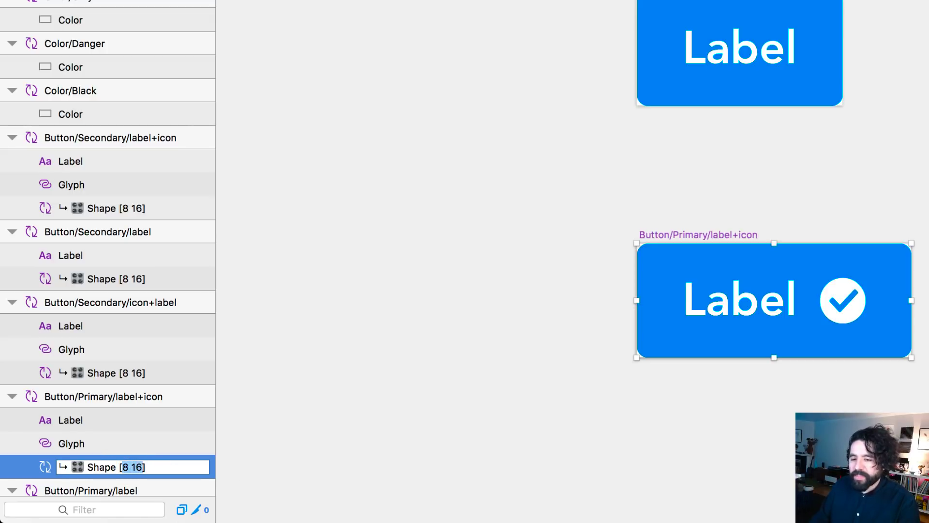
key("super+Right")
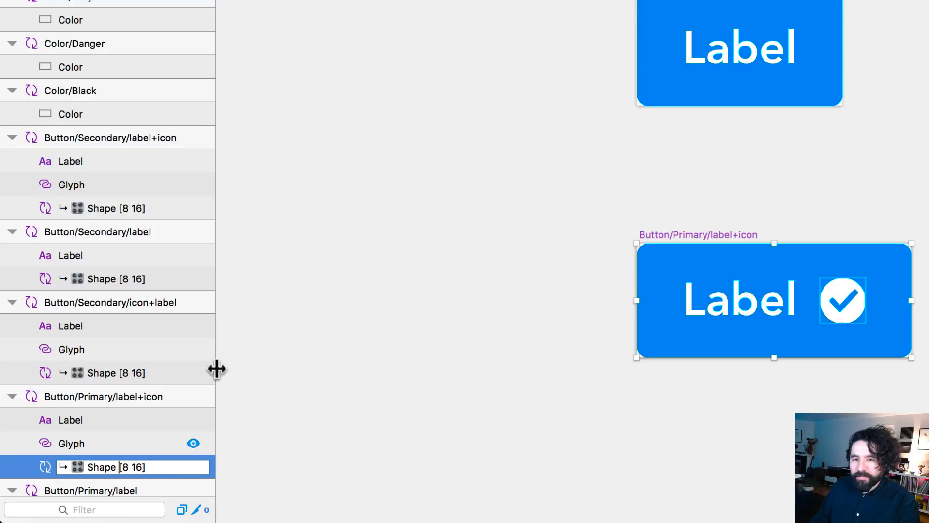
left_click(426, 68)
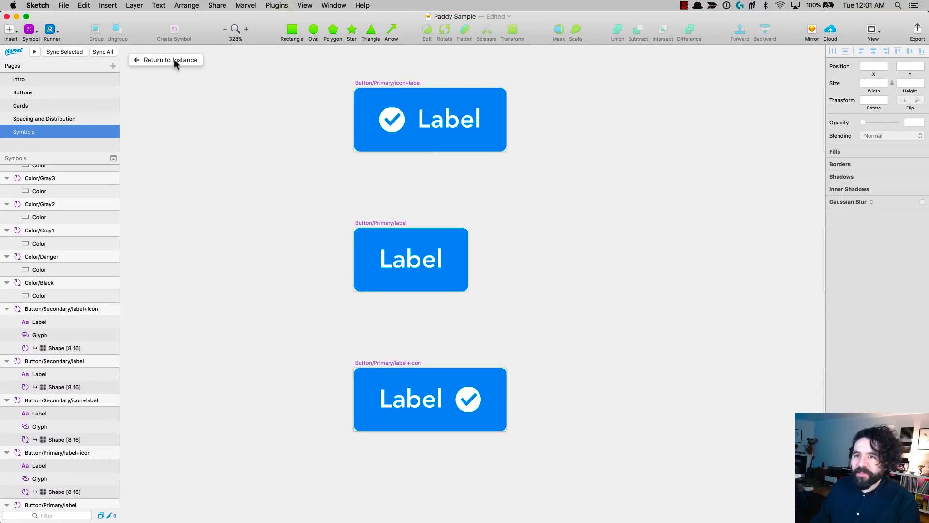
Step: On the Cards page, select the example card's Background layer and measure its spacing to the text inside
left_click(172, 46)
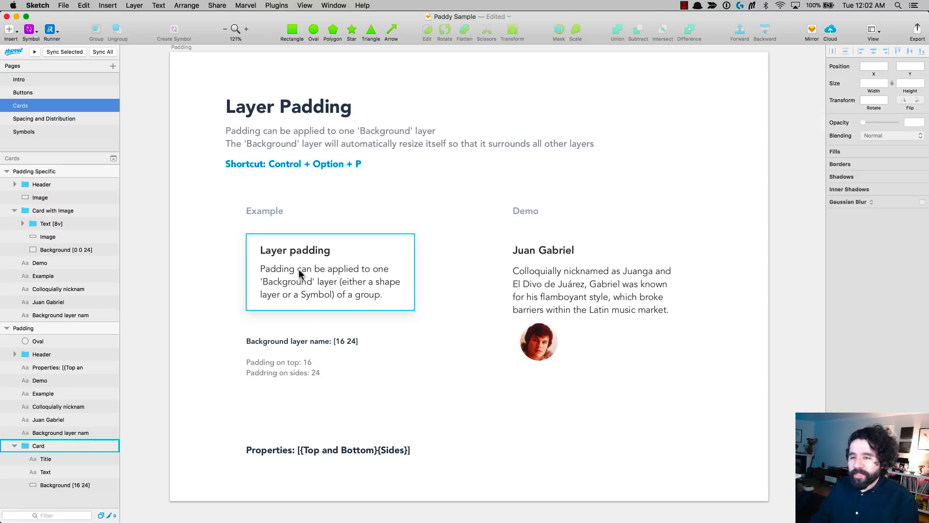
left_click(294, 250)
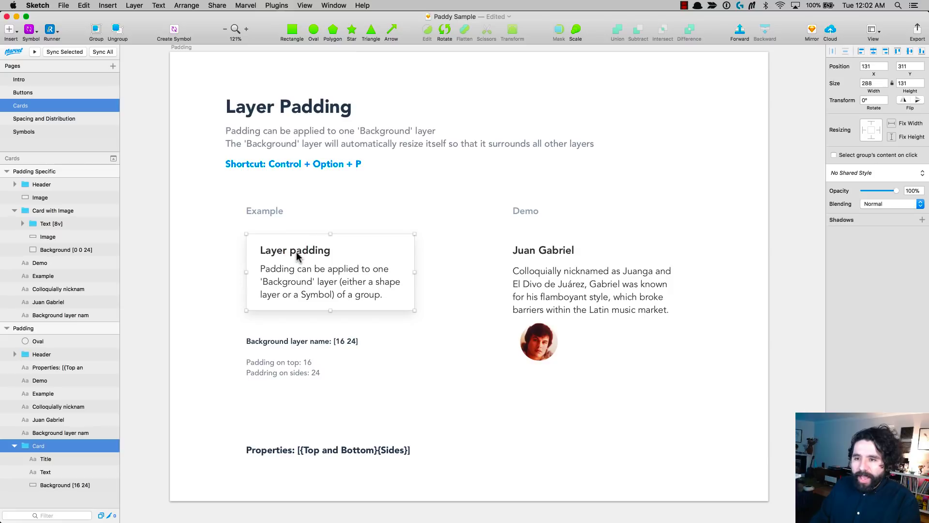
scroll(292, 253, "up", 3)
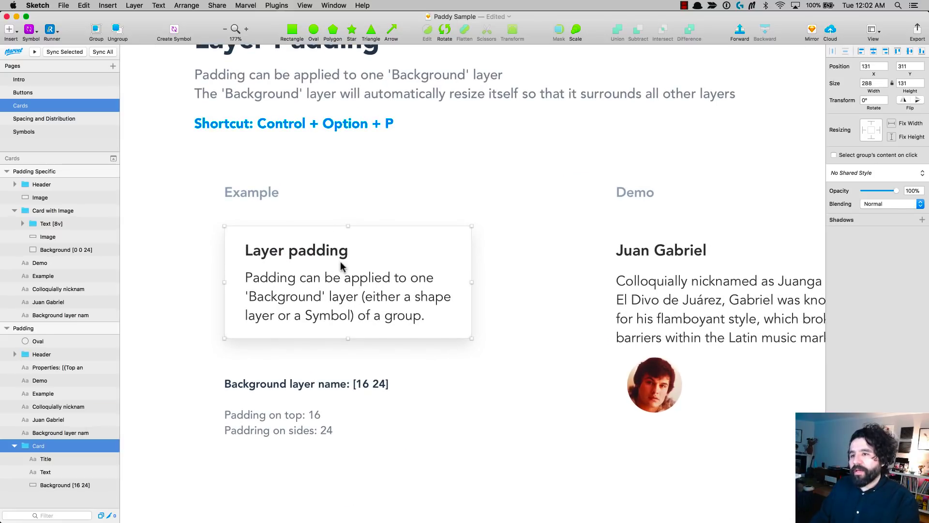
double_click(290, 238)
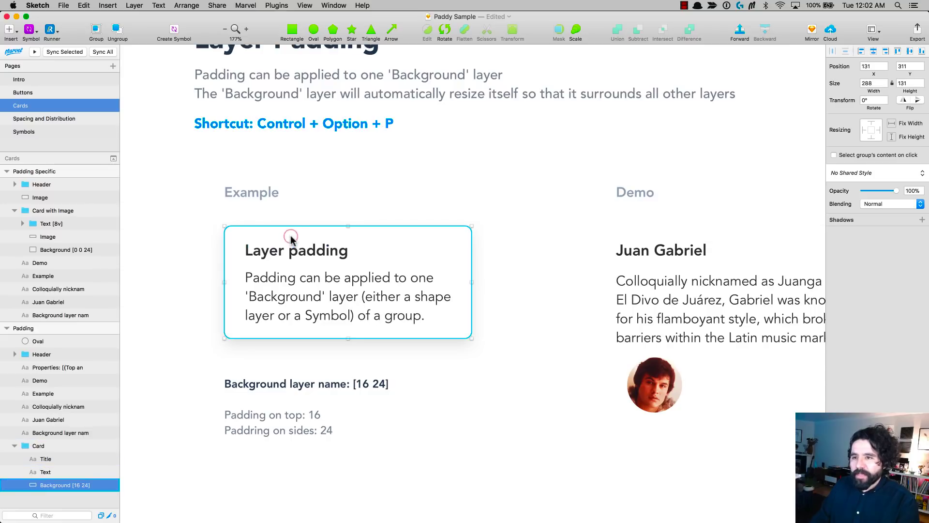
key("alt")
key("alt")
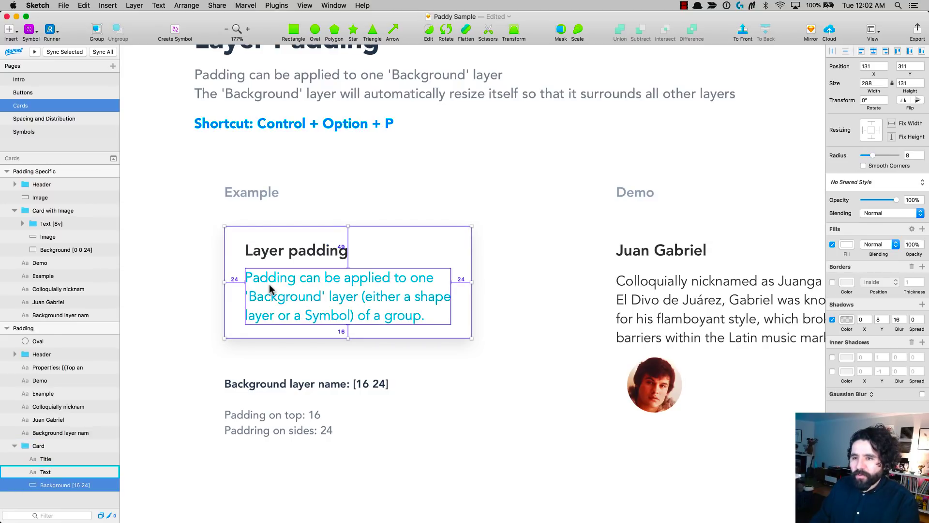
left_click(545, 268)
left_click(394, 294)
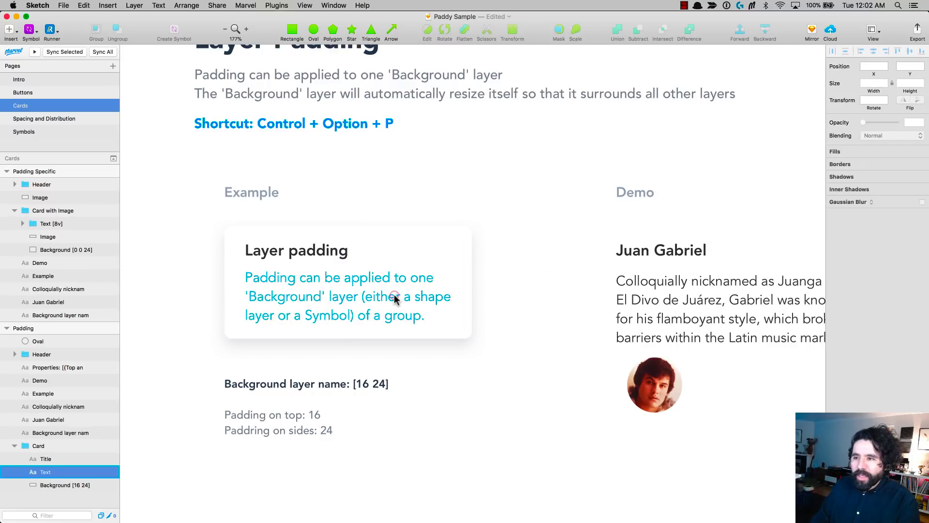
Step: Move the "Background layer name: [16 24]" note down to Y 558, leaving more room beneath the example card
scroll(346, 380, "down", 3)
left_click(267, 369)
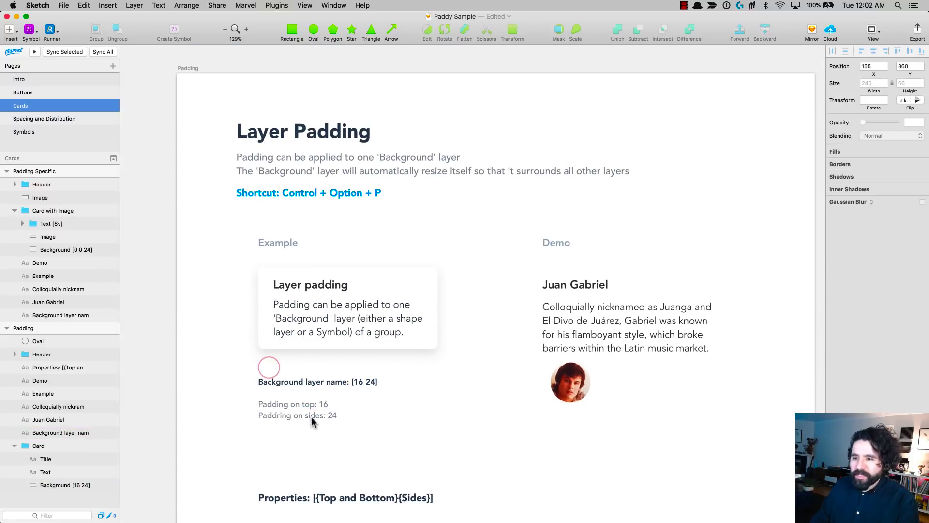
left_click(308, 405)
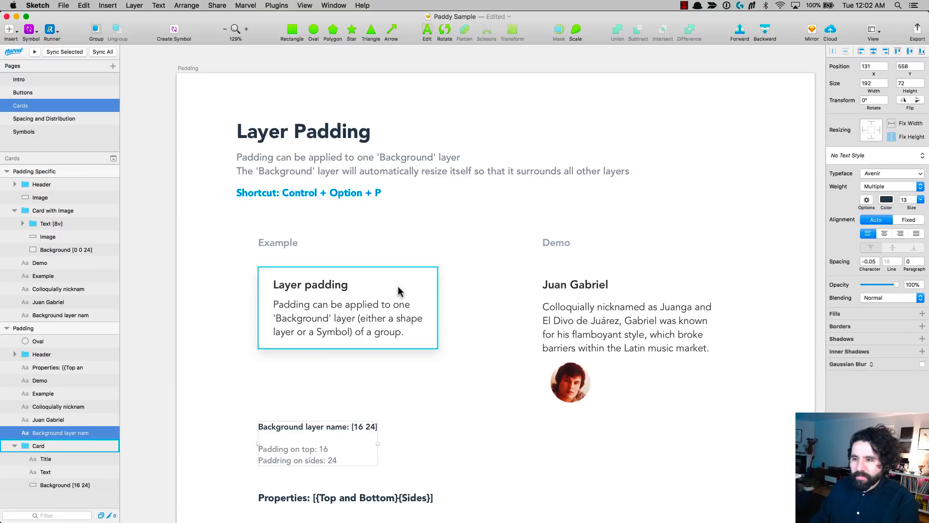
Step: Add the lines "Hello, my friends." and "Another line" to the end of the example card's body text
scroll(397, 287, "up", 3)
left_click(344, 352)
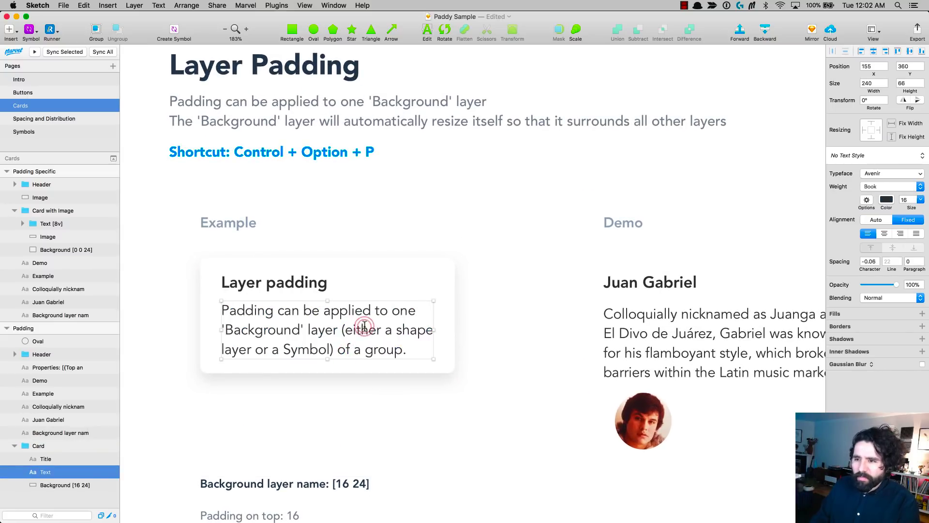
double_click(346, 348)
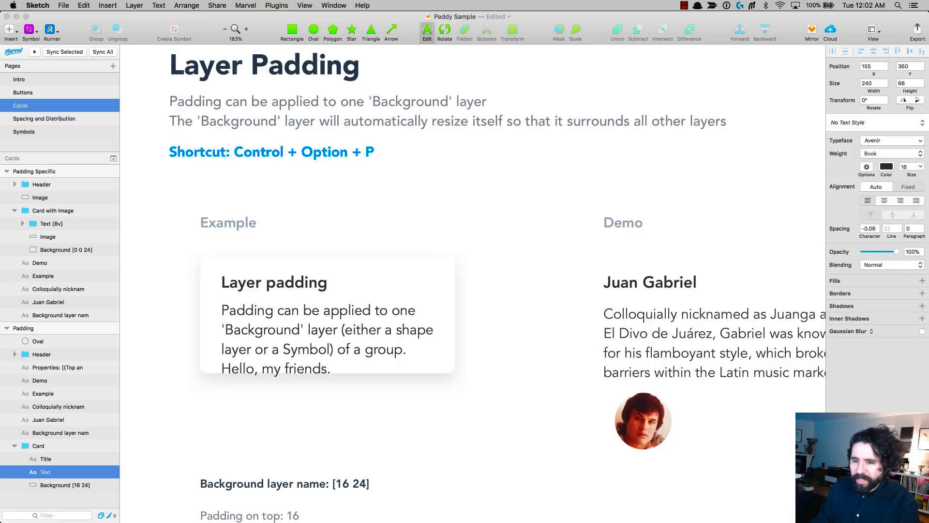
left_click(547, 331)
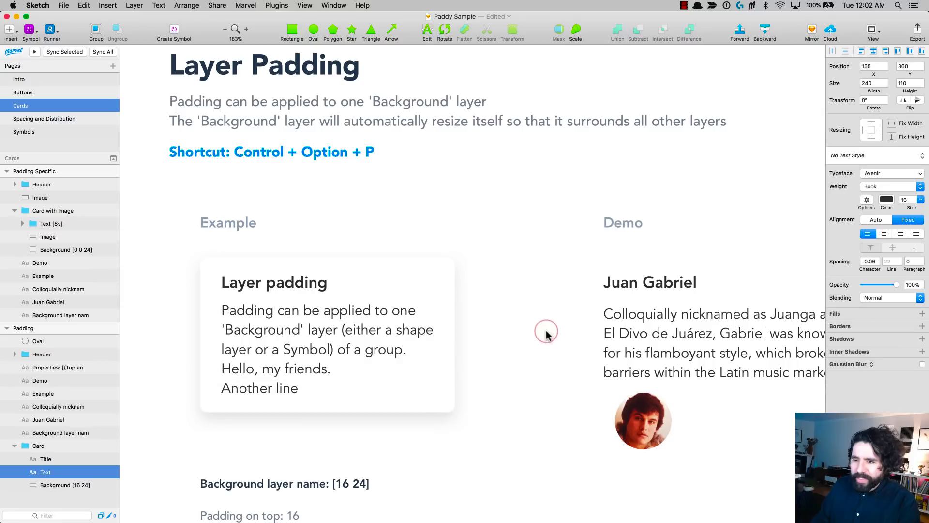
Step: Shorten the example card's body text so it ends with "(either a shape layer or a Symbol)."
left_click(295, 340)
left_click(360, 351)
double_click(361, 351)
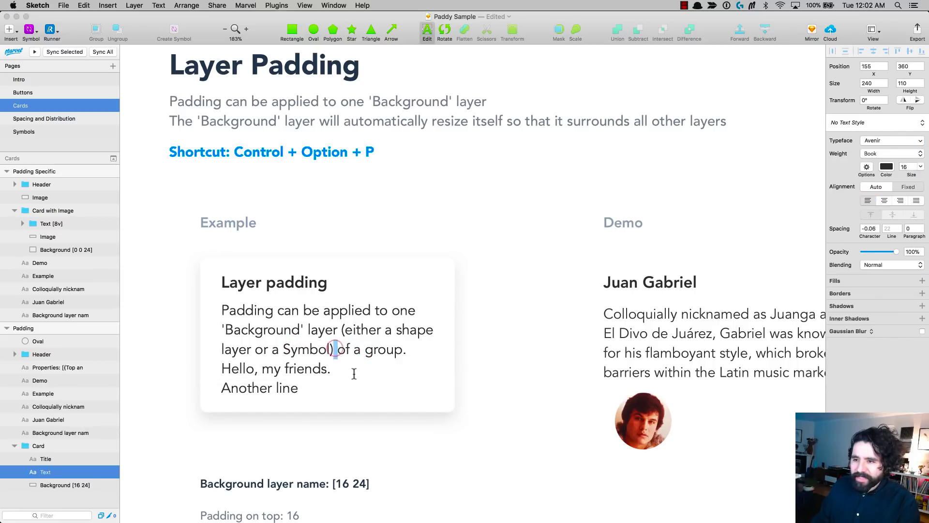
left_click_drag(335, 350, 369, 413)
key("BackSpace")
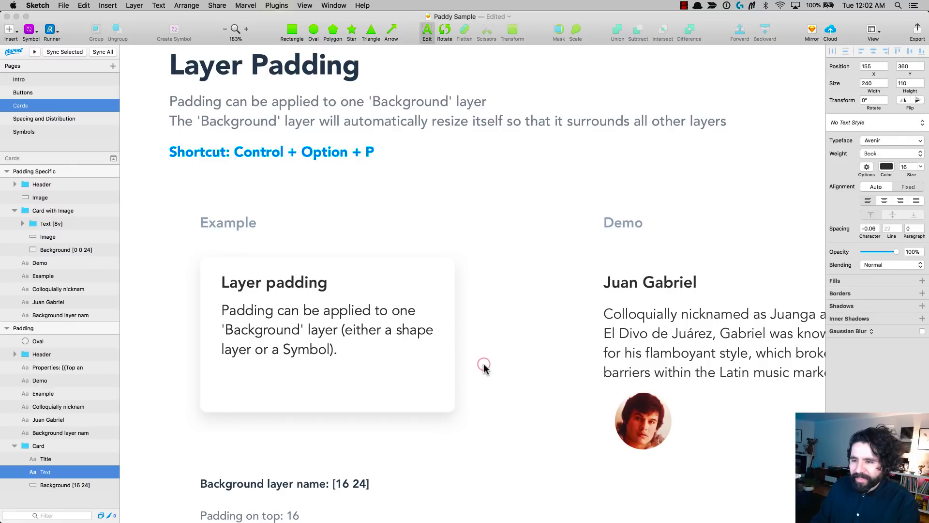
left_click(484, 365)
left_click(554, 317)
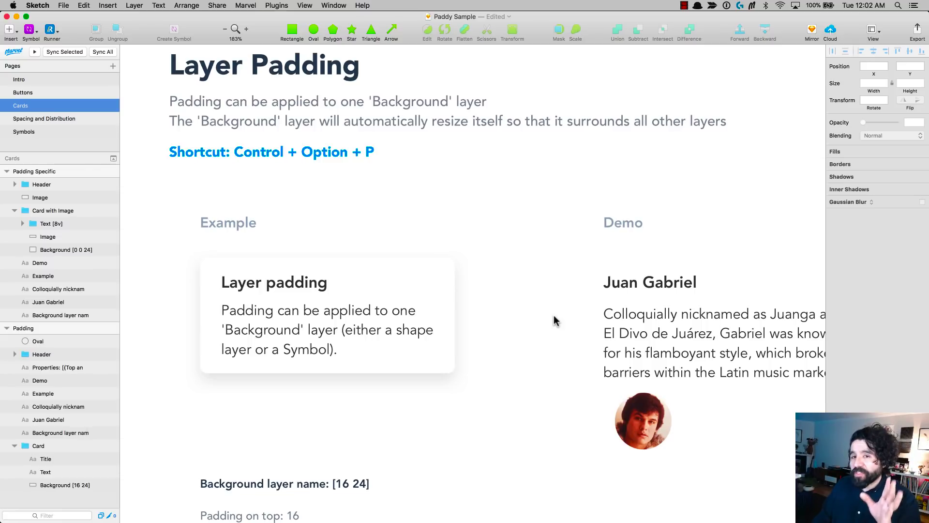
Step: Duplicate the example card's body paragraph directly below the original, inside the Card group
left_click(425, 263)
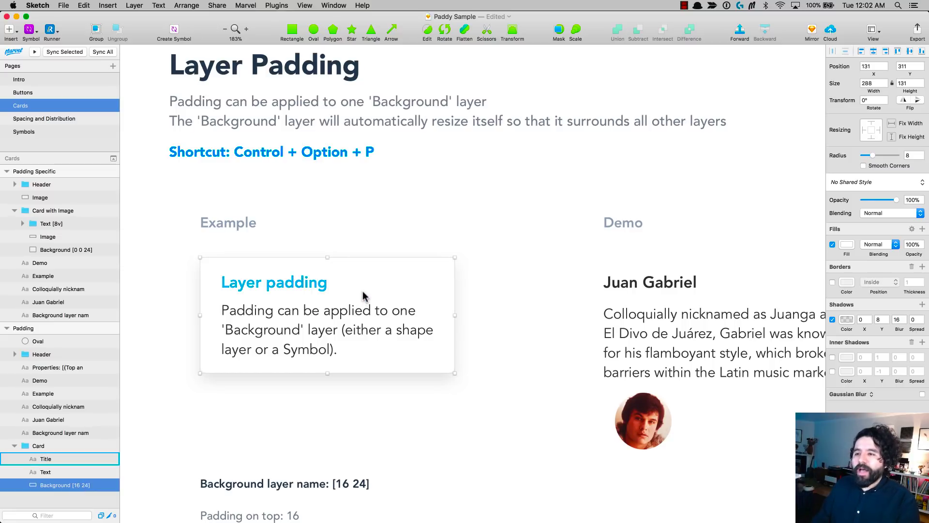
left_click(313, 227)
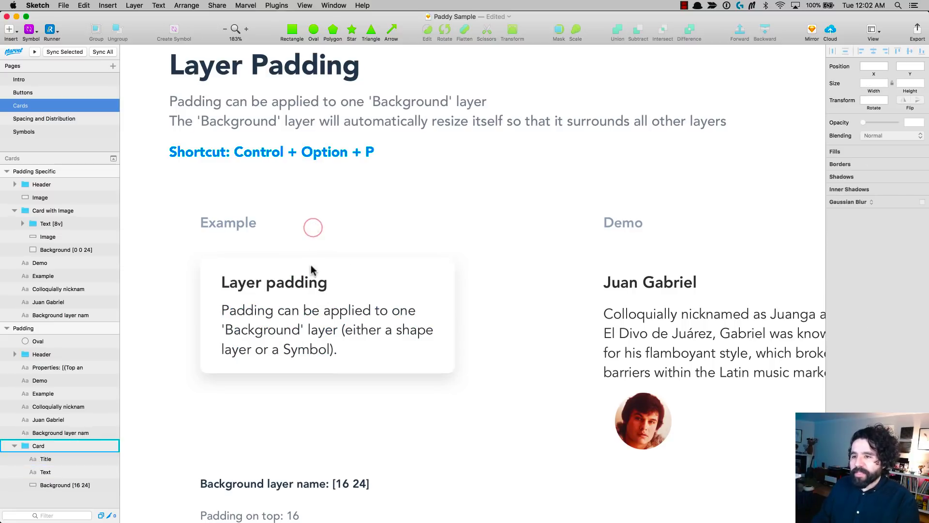
left_click(300, 309)
left_click_drag(306, 312, 308, 391)
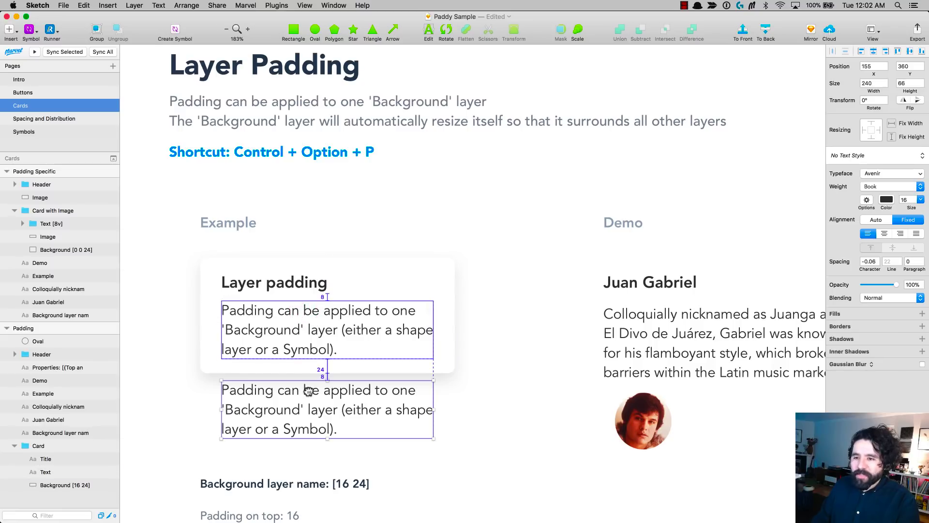
key("Escape")
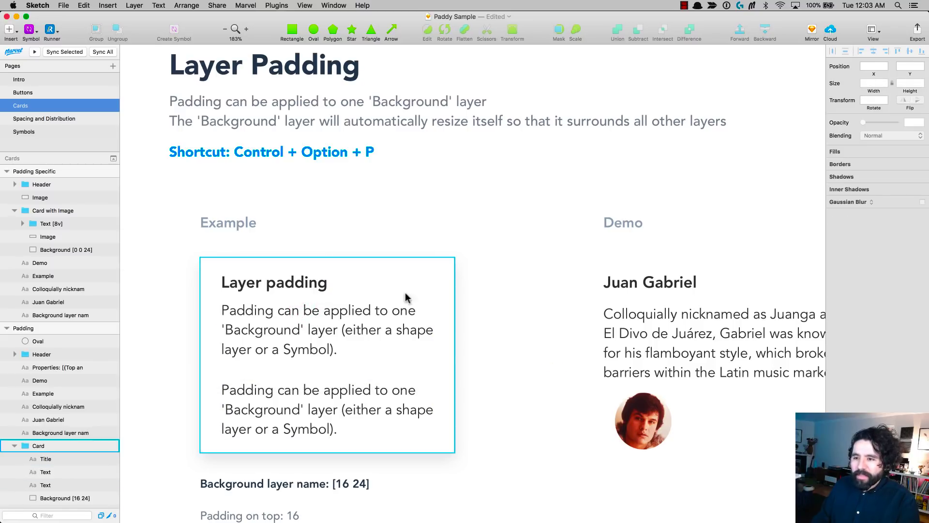
Step: Measure the padding between the example card's Background layer and its title
scroll(534, 219, "down", 1)
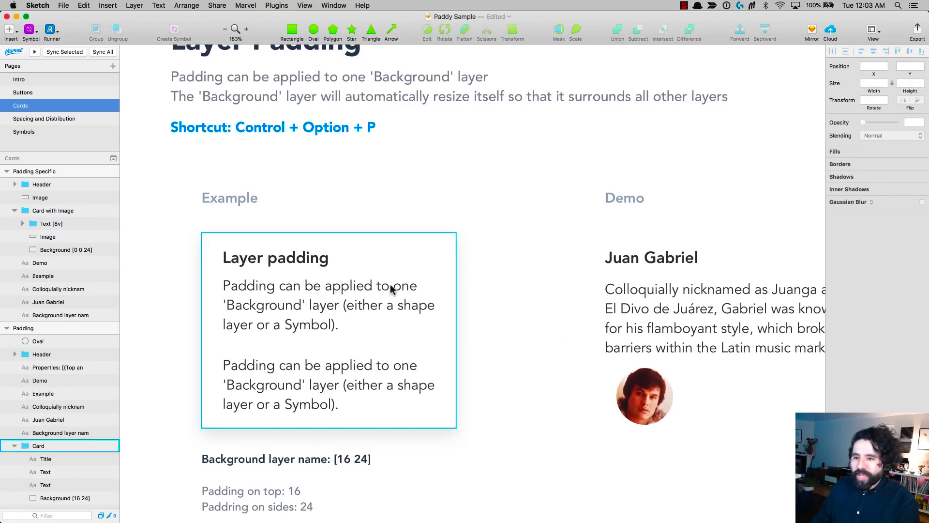
left_click(346, 413)
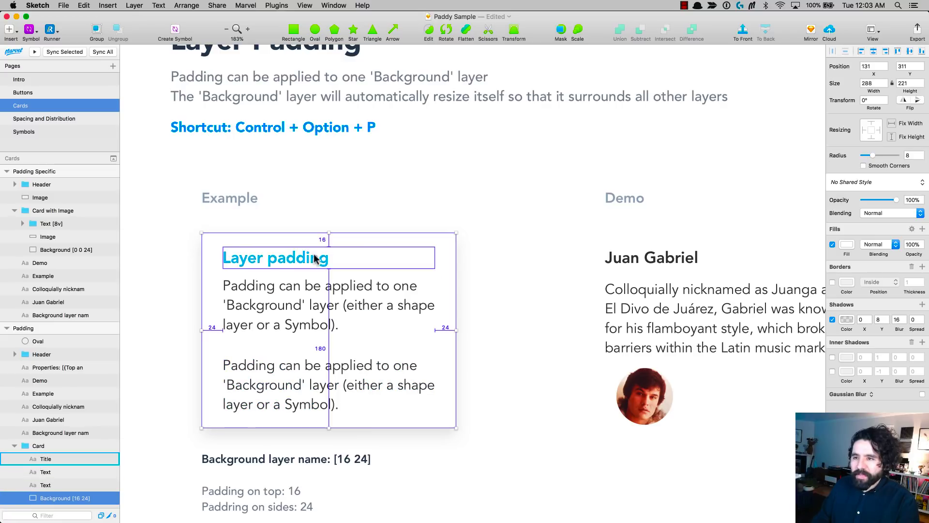
left_click(506, 319)
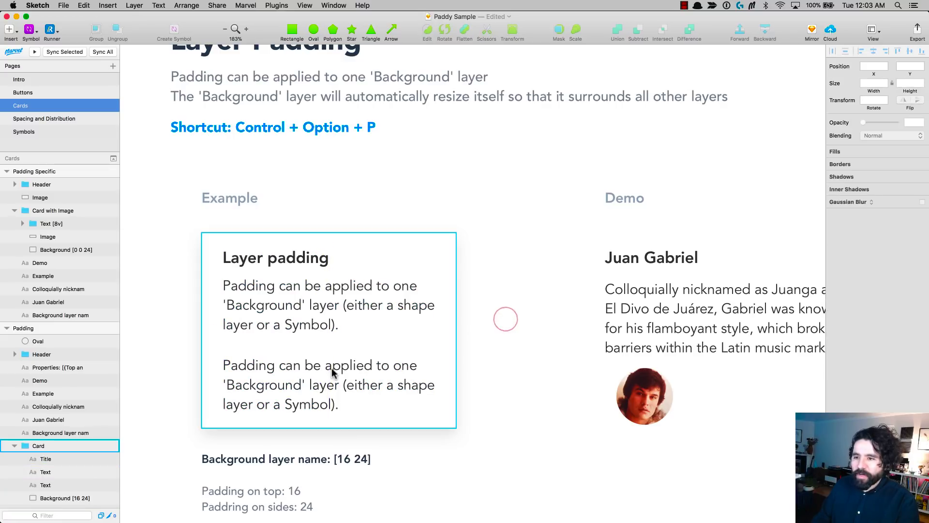
Step: Move the duplicated paragraph up to Y 434, closer to the first paragraph
left_click(330, 370)
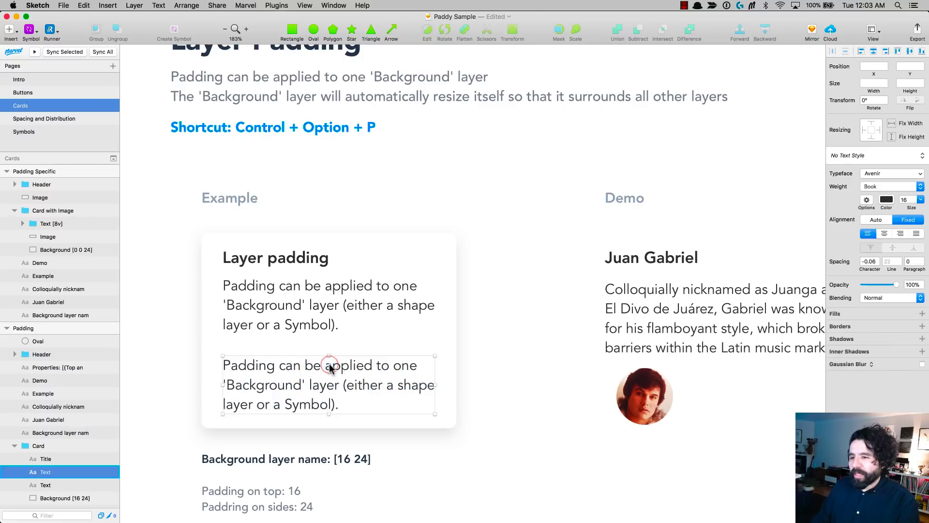
left_click_drag(347, 371, 347, 356)
left_click(502, 313)
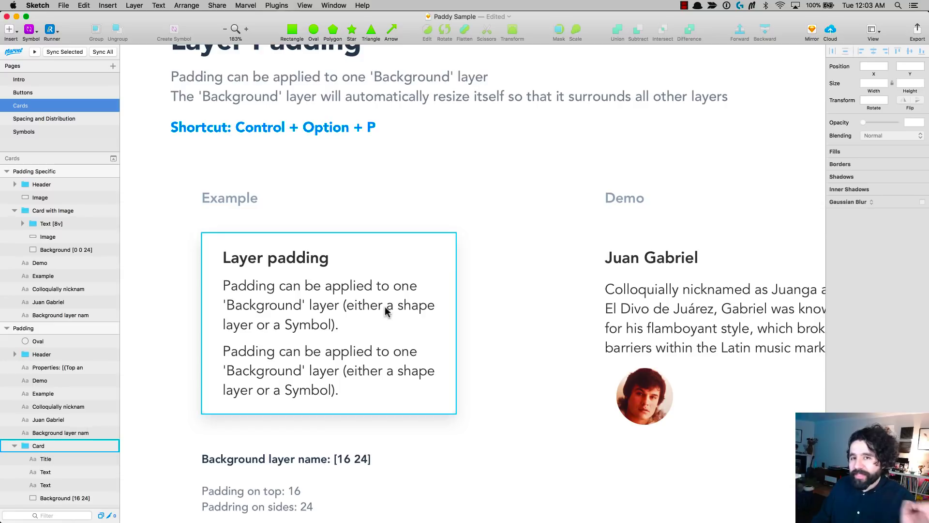
Step: Delete the duplicated paragraph from the example card and clear the selection
left_click(309, 355)
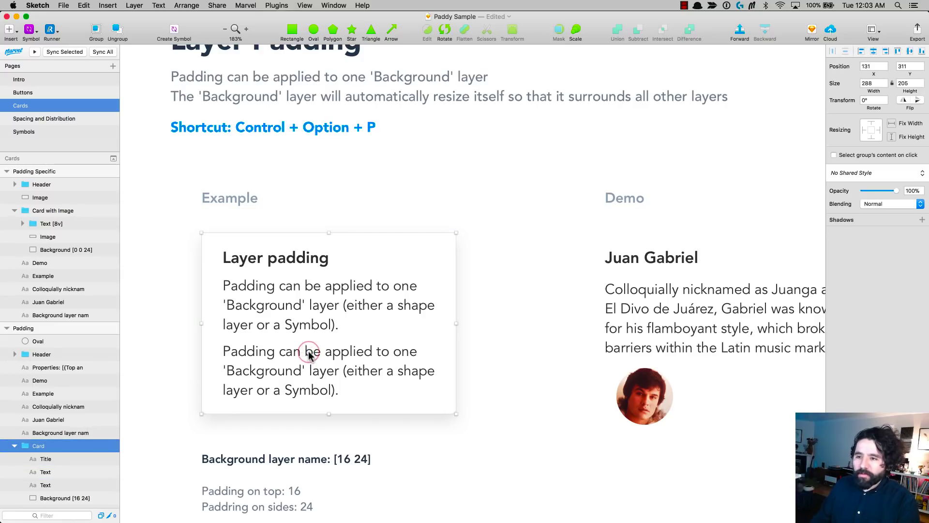
left_click(322, 353)
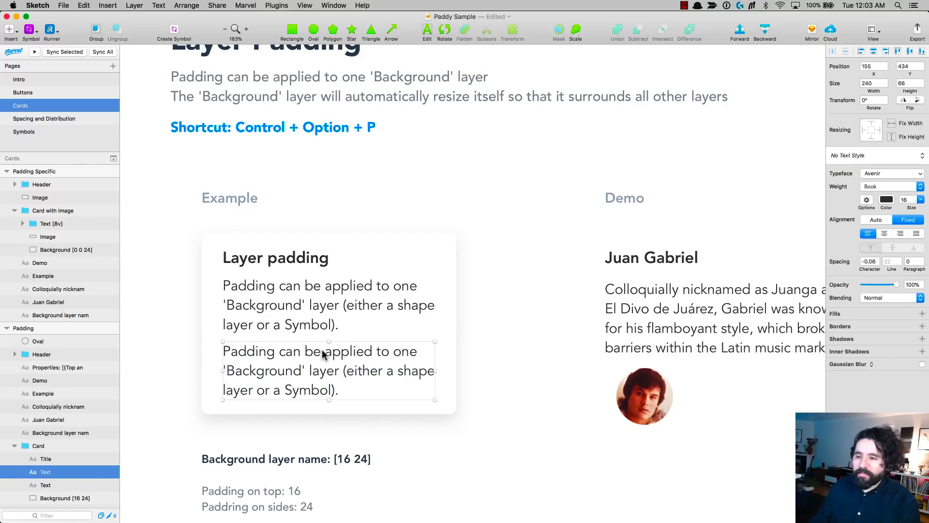
key("Delete")
left_click(518, 342)
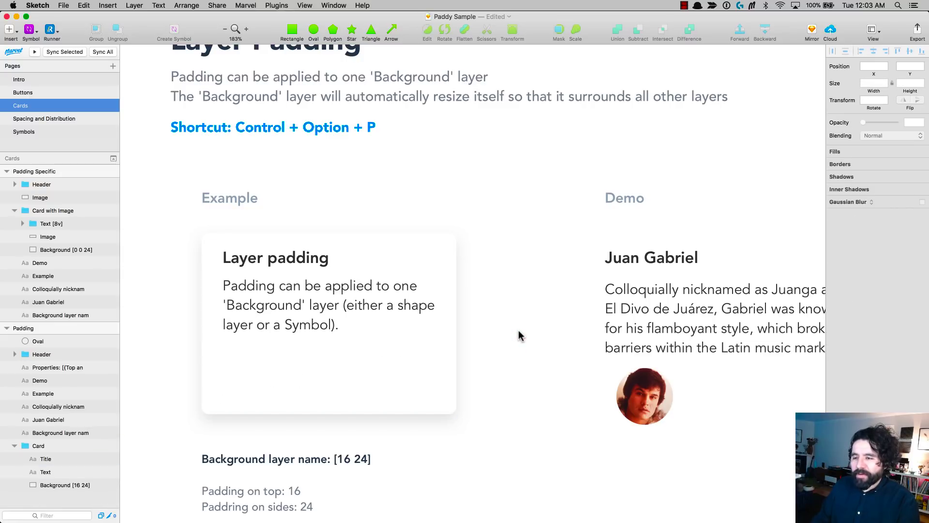
left_click(348, 309)
left_click(535, 307)
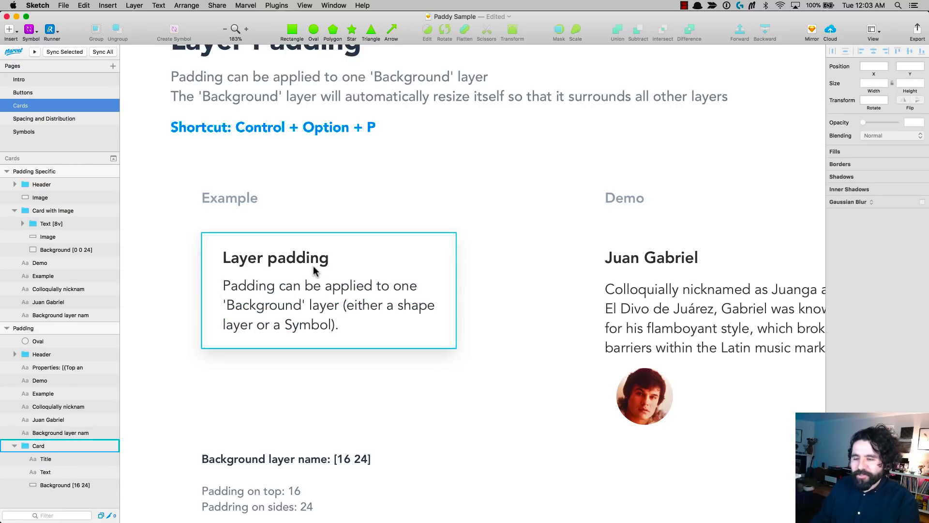
Step: Draw a rectangle about 353 by 249 around the demo title, paragraph and portrait, and send it behind them
scroll(493, 325, "right", 10)
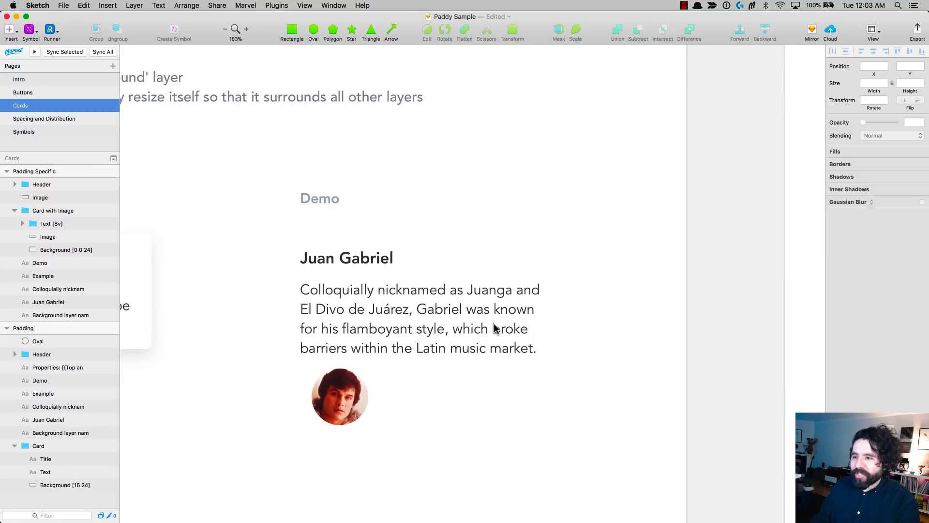
left_click(319, 258)
key("r")
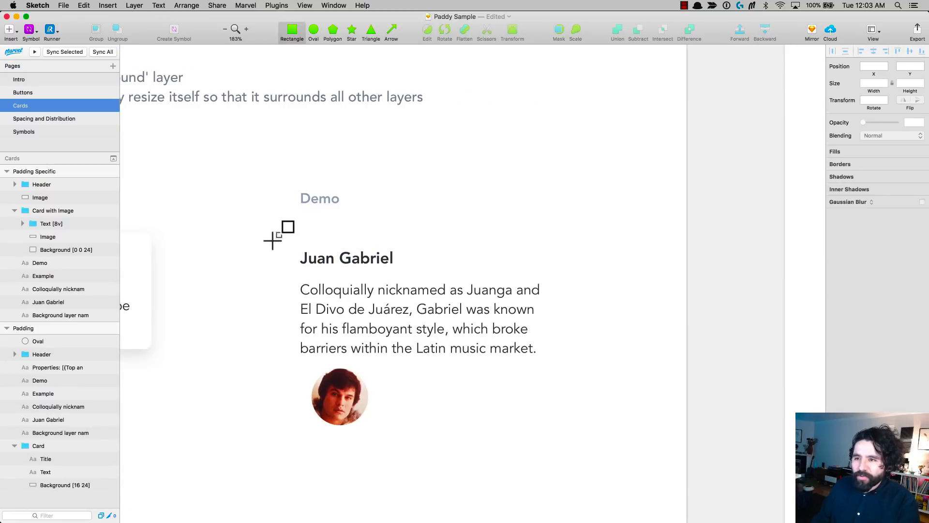
left_click_drag(265, 231, 576, 450)
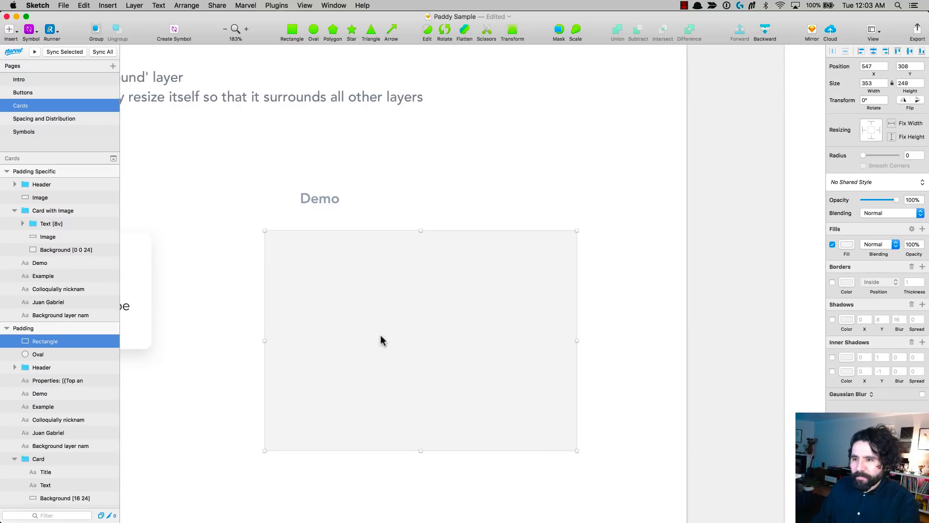
key("ctrl+alt+super+Down")
left_click(244, 238)
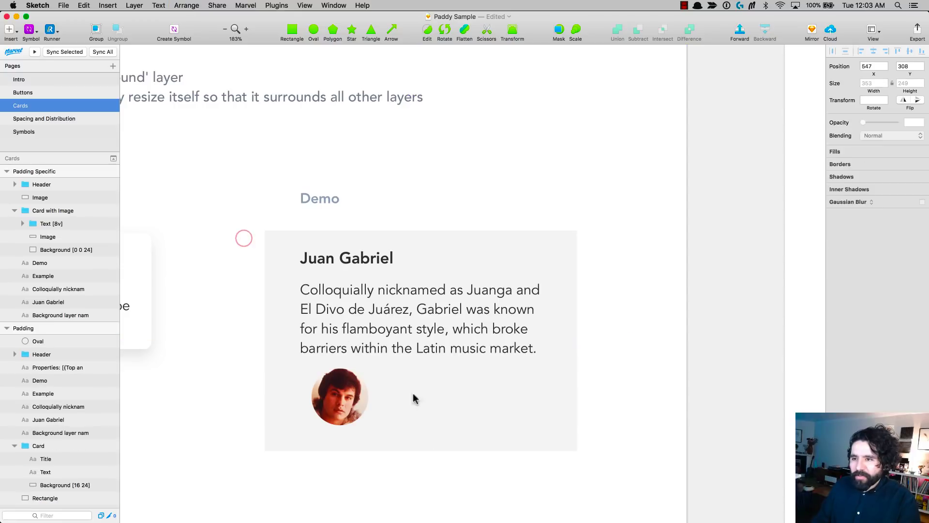
Step: Set the demo card rectangle's corner radius to 8
left_click_drag(413, 395, 466, 441)
left_click(463, 431)
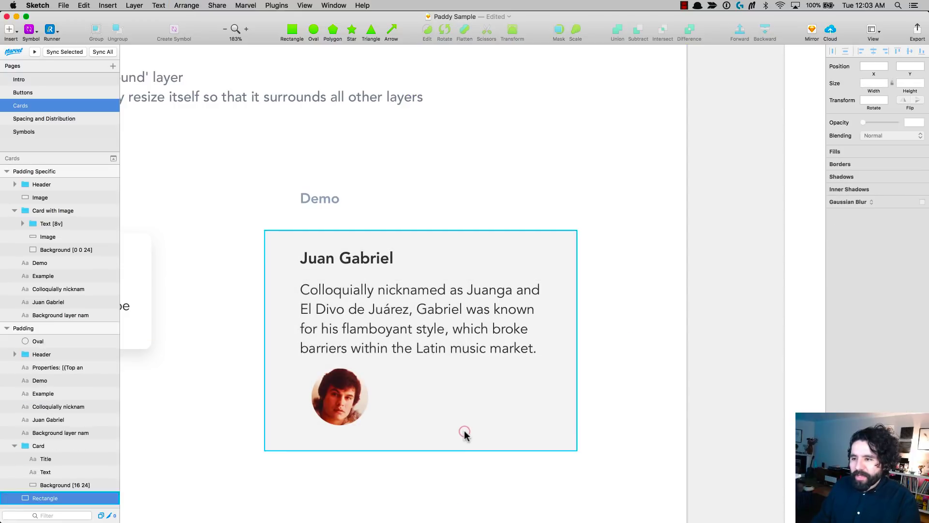
left_click(912, 155)
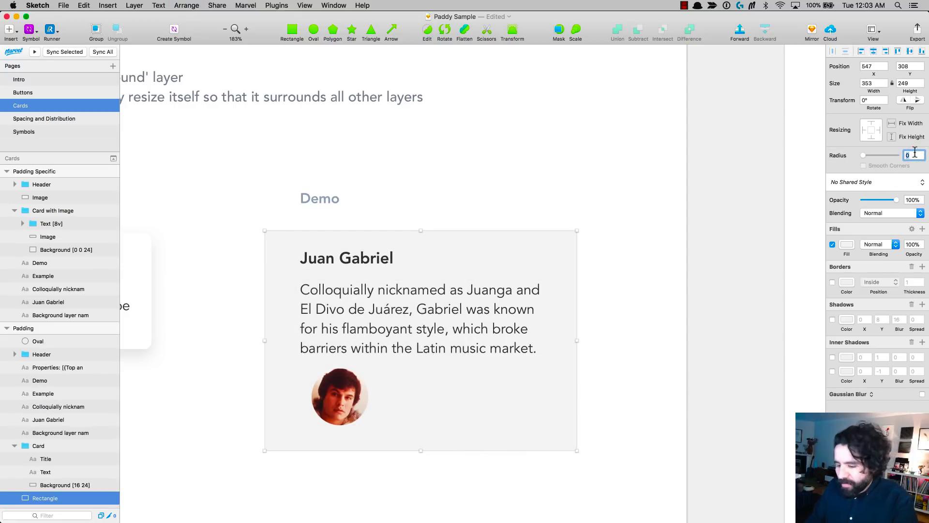
key("Return")
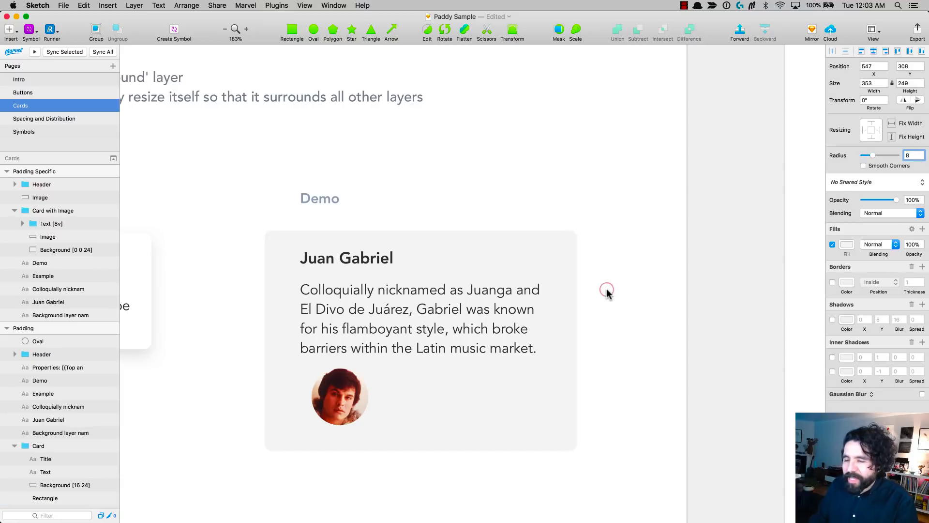
left_click(604, 290)
Step: Group the demo card's rectangle, title, paragraph and portrait, and apply Paddy padding of 24 32 to the group
left_click_drag(271, 278, 376, 373)
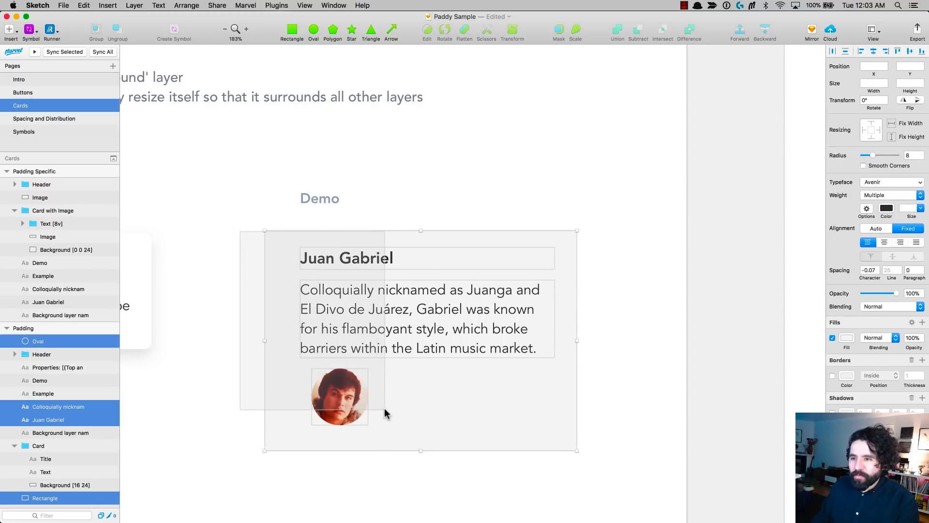
key("super+g")
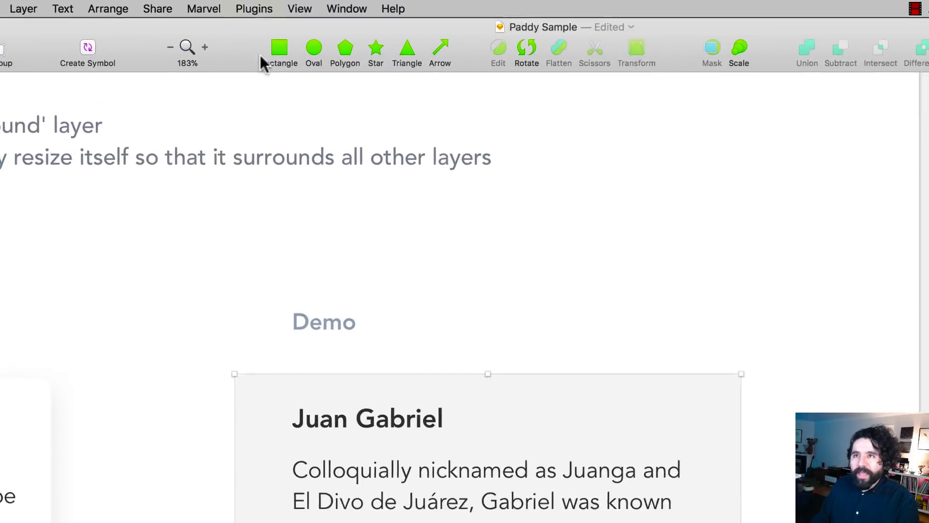
left_click(276, 5)
mouse_move(283, 96)
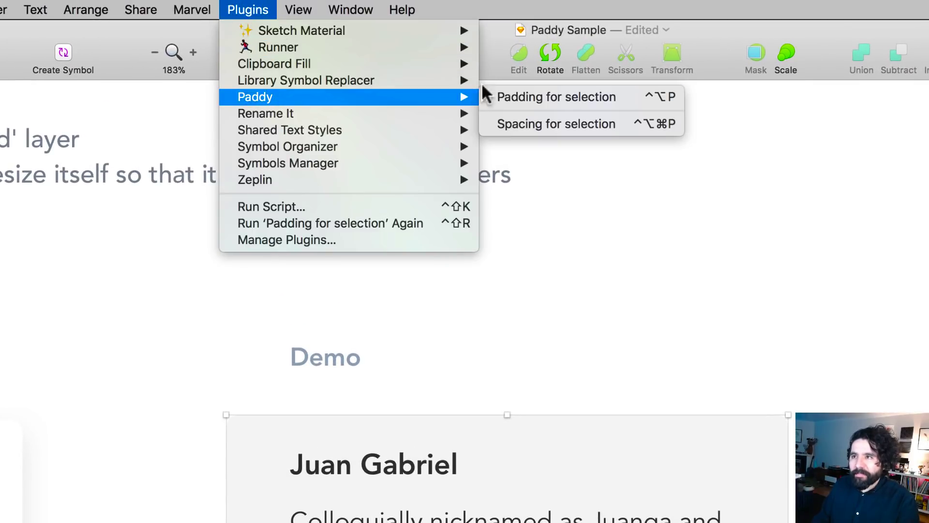
left_click(589, 97)
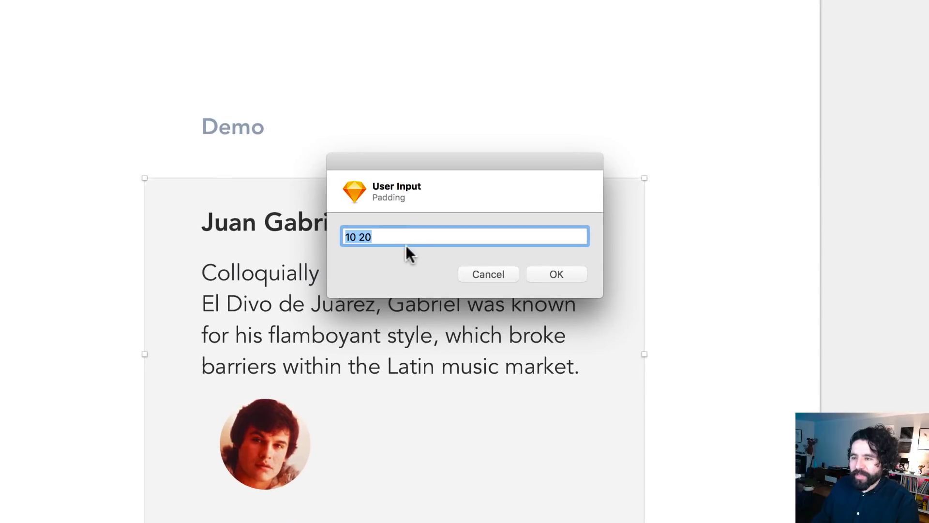
type("24 32")
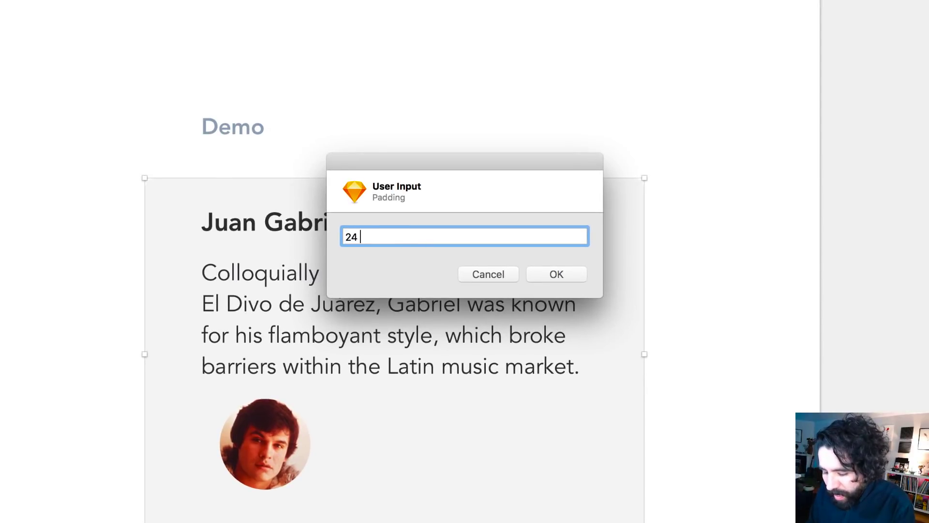
left_click(555, 273)
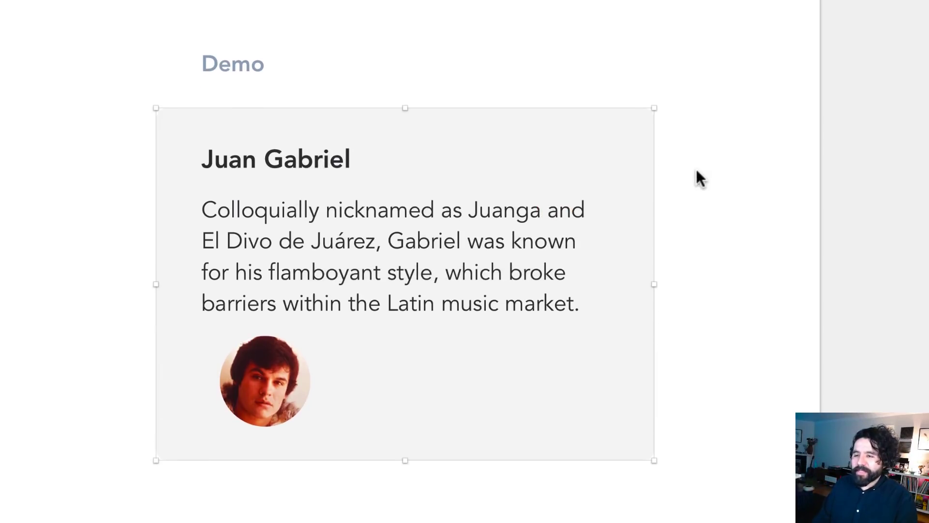
Step: Rearrange the demo card so the portrait sits at its top with the title and paragraph below it
left_click(304, 158)
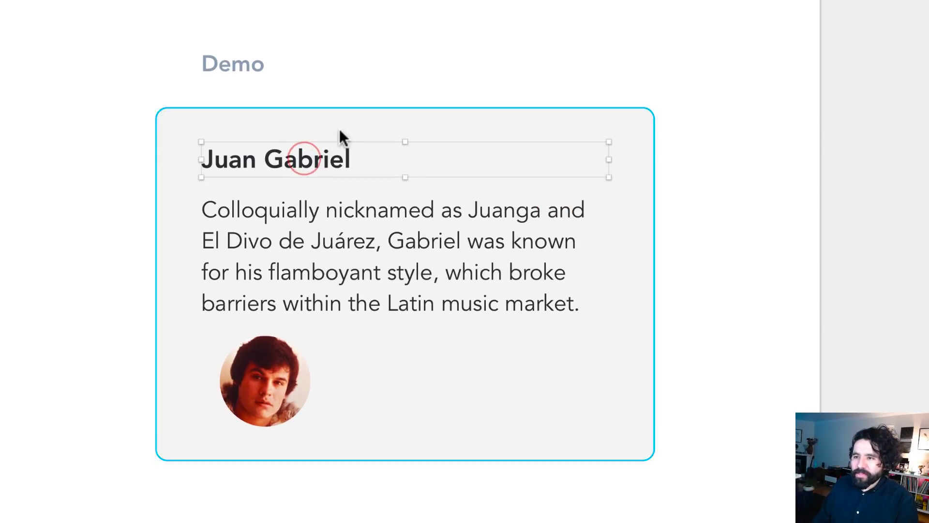
left_click(261, 358)
left_click_drag(264, 377, 240, 170)
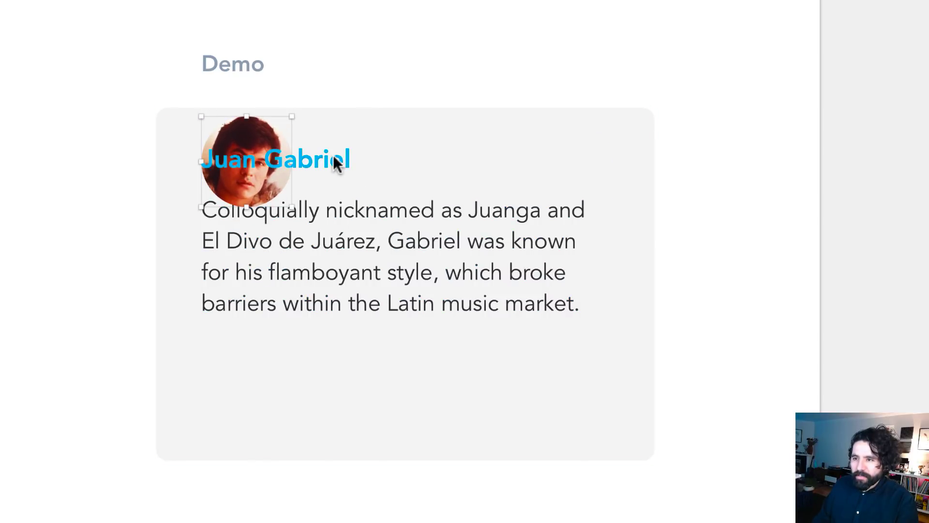
left_click(333, 156)
left_click(339, 208, "shift")
left_click_drag(357, 201, 361, 285)
Step: Center the demo card's layers horizontally and center-align its title and paragraph text
left_click_drag(108, 128, 404, 493)
key("alt+h")
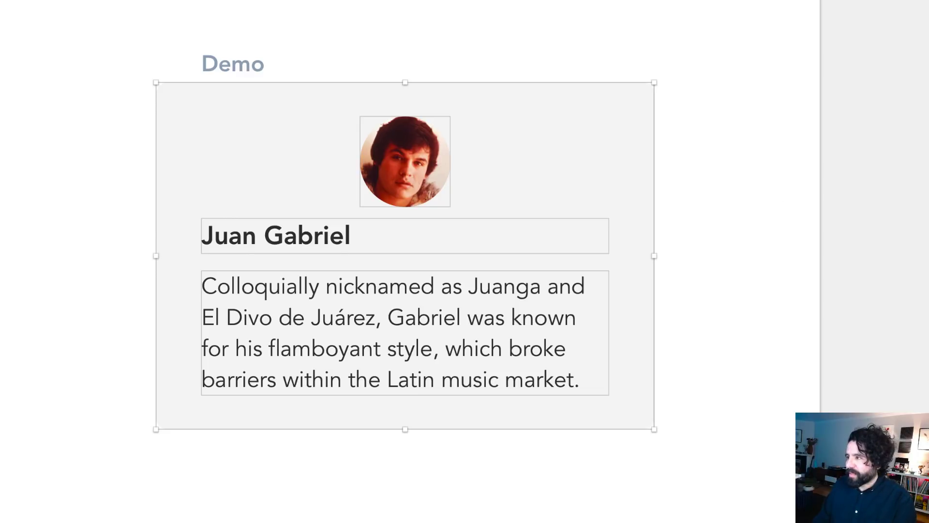
key("ctrl+alt+t")
left_click(752, 297)
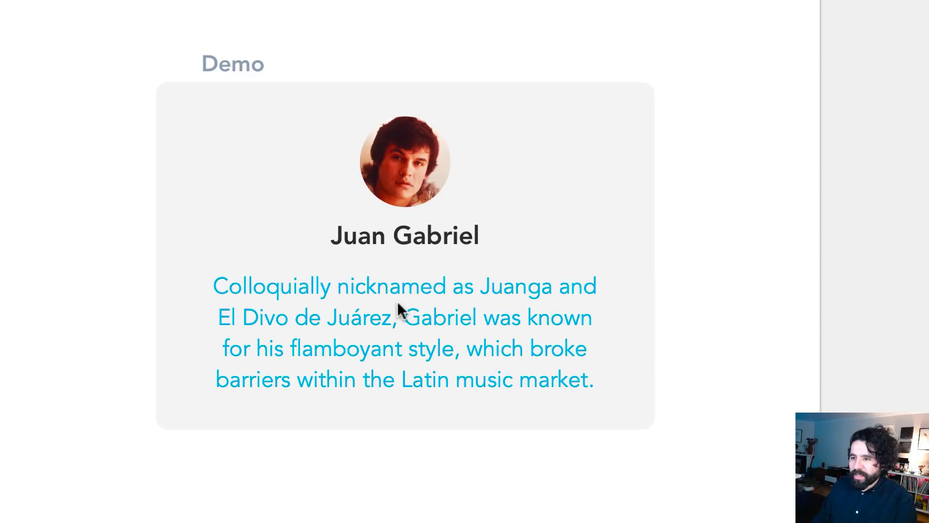
Step: Duplicate the demo card's paragraph directly below the original, inside the card group
double_click(426, 154)
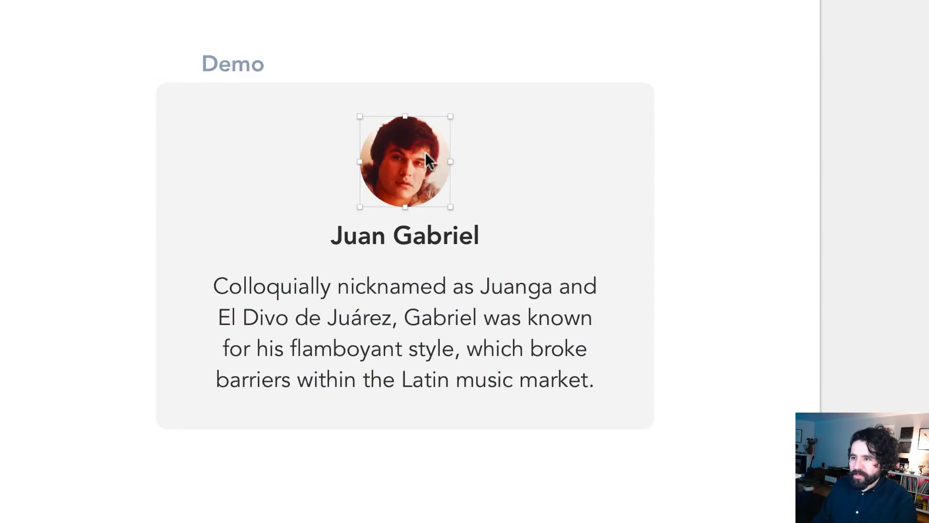
left_click(384, 344)
left_click(430, 326)
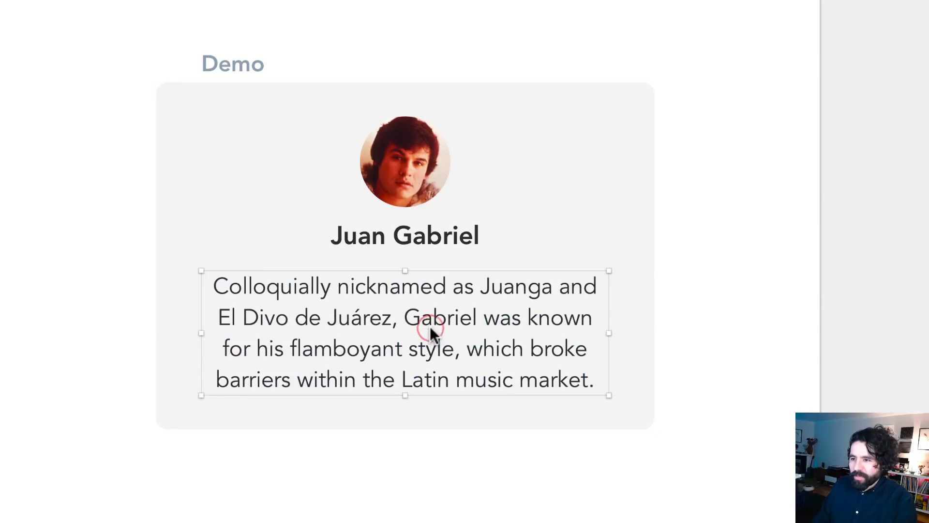
left_click_drag(466, 291, 495, 434)
scroll(494, 434, "down", 5)
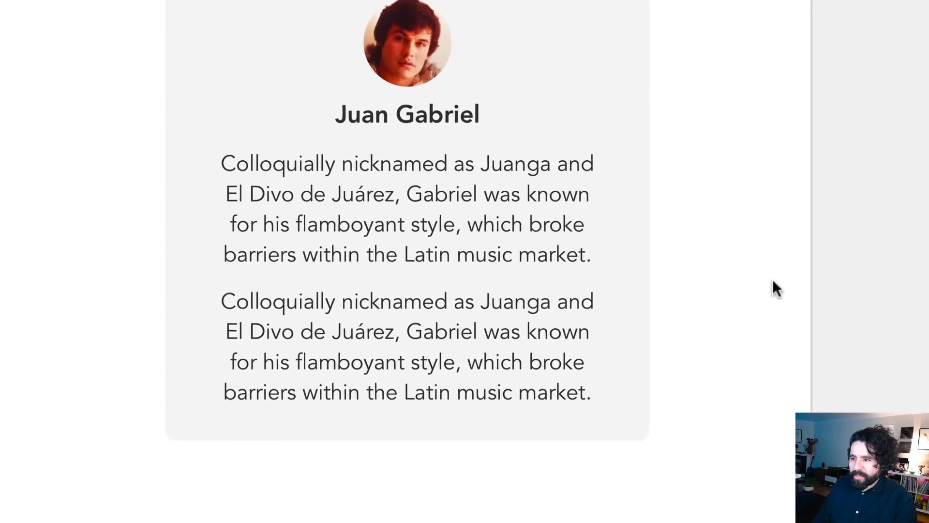
Step: Delete the duplicated paragraph from the demo card and clear the selection
left_click(502, 416)
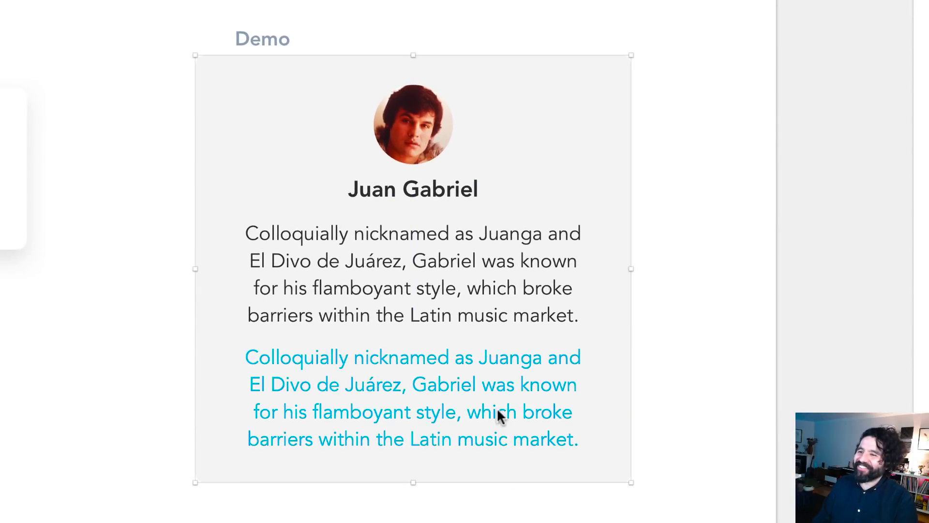
left_click(489, 368)
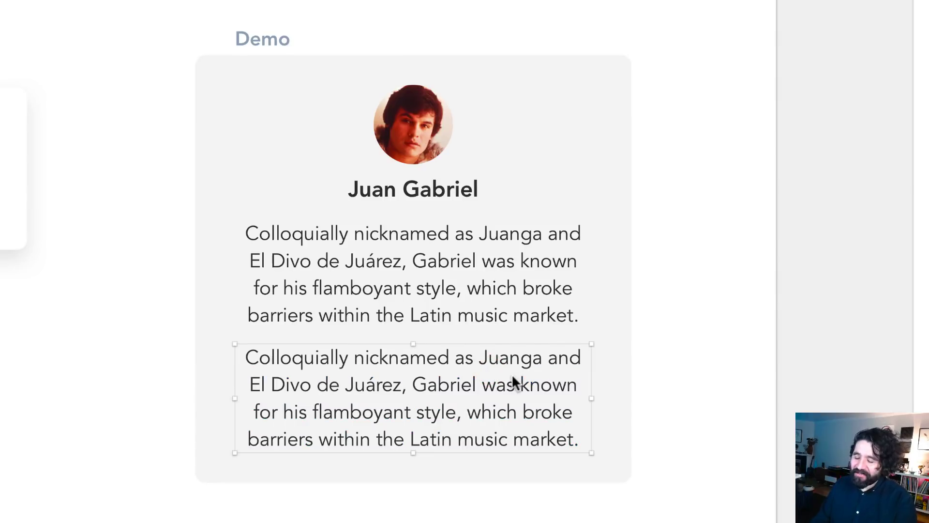
key("Delete")
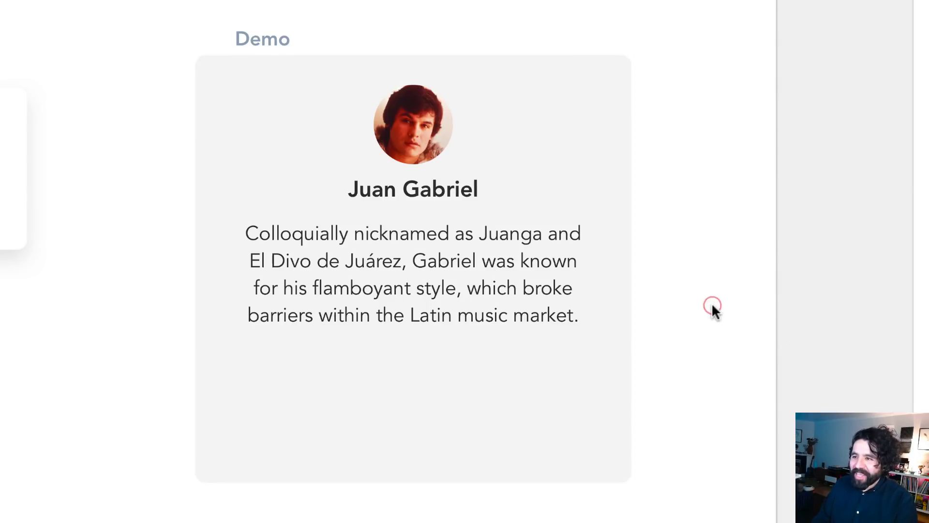
left_click(699, 272)
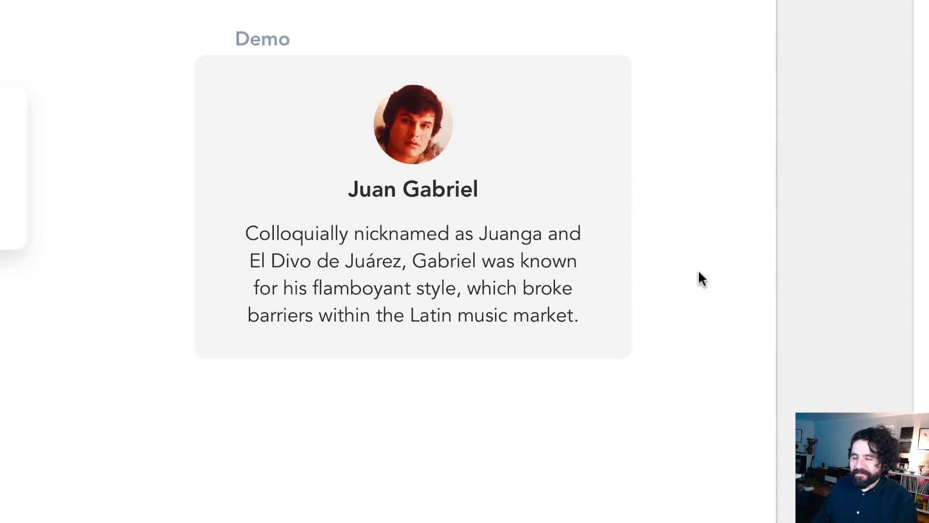
Step: Examine the Specific Padding example card and its edge-to-edge image, comparing it with the padded demo card
scroll(693, 269, "up", 3)
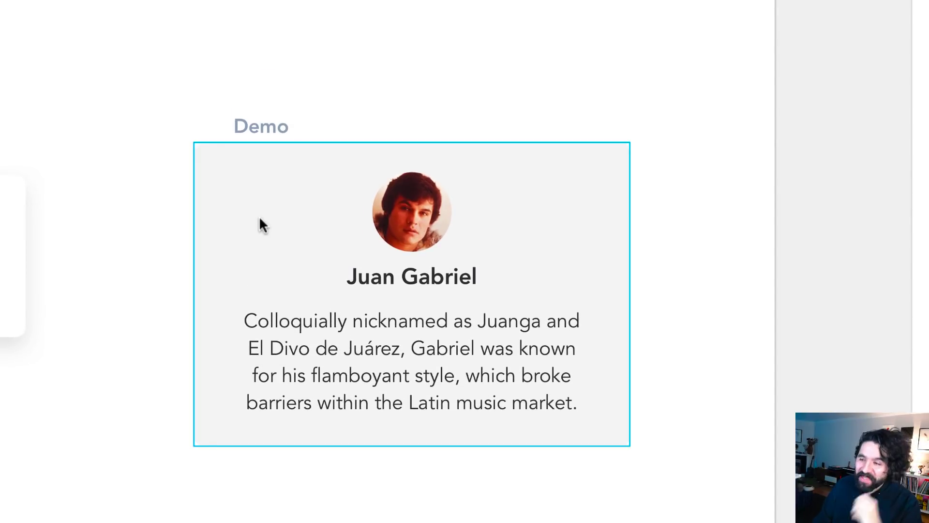
left_click(357, 80)
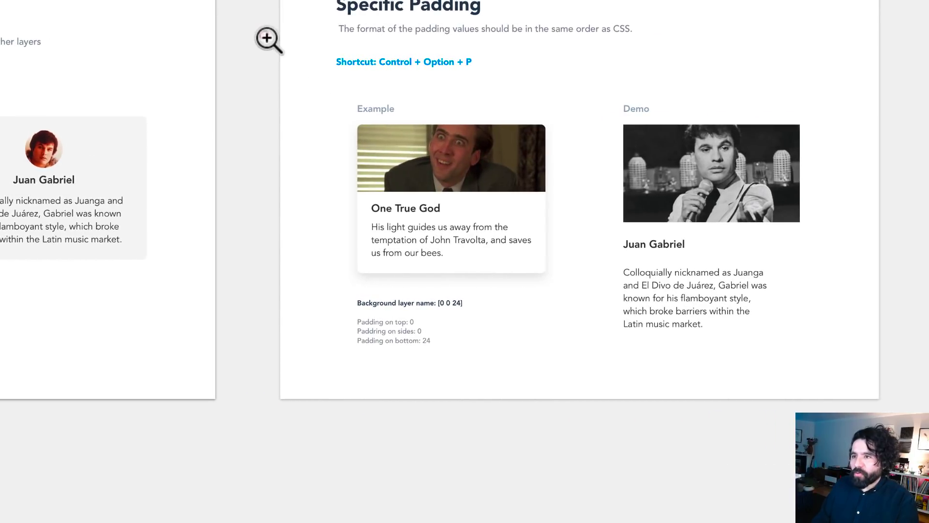
left_click_drag(265, 37, 821, 450)
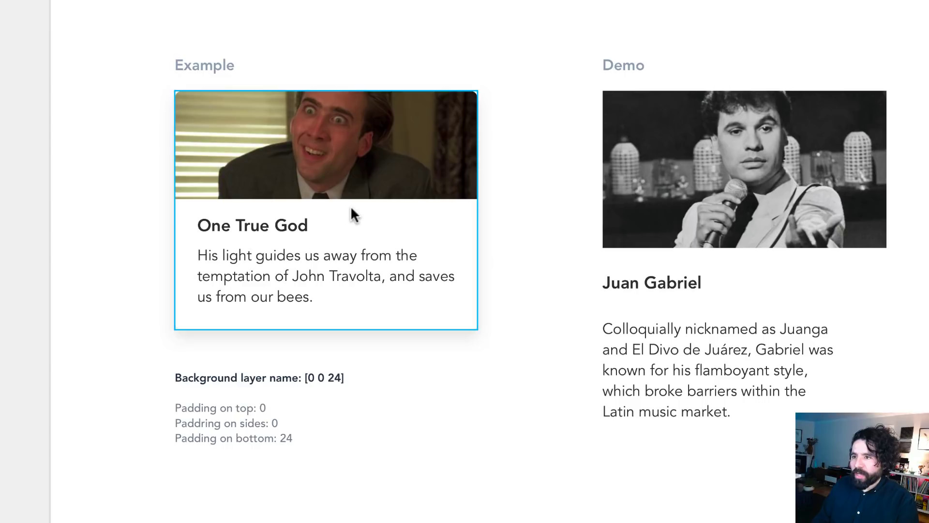
scroll(349, 205, "left", 10)
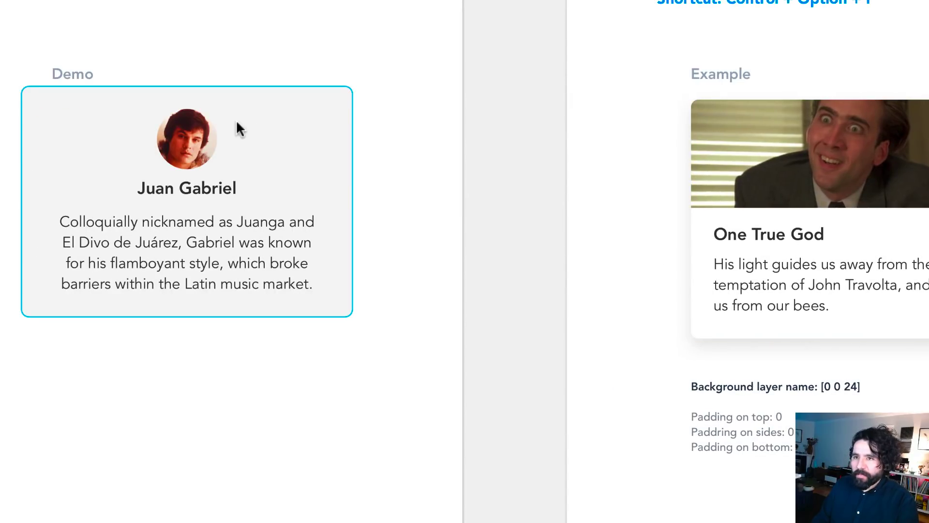
left_click(195, 269)
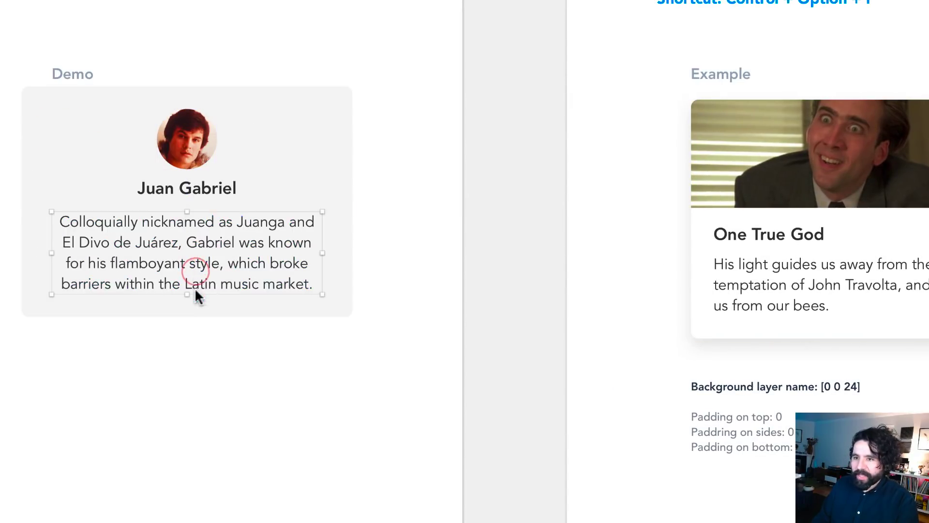
scroll(437, 320, "right", 10)
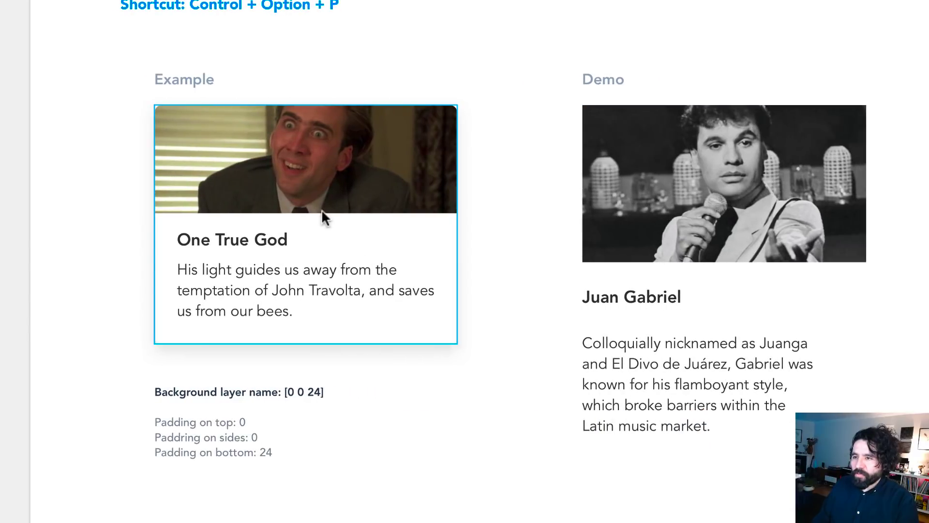
left_click(312, 188)
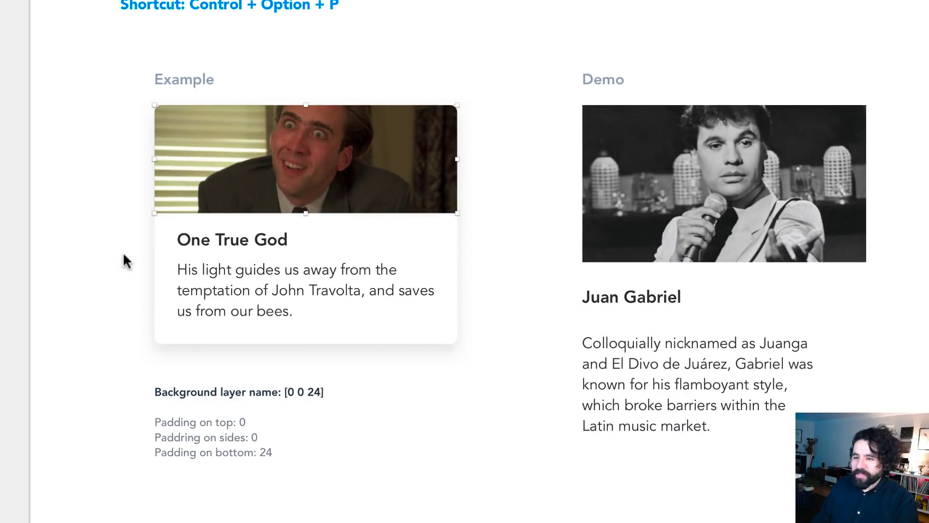
Step: Inspect the individual padding values in the name of the Background layer inside the Card with Image group
left_click(159, 242)
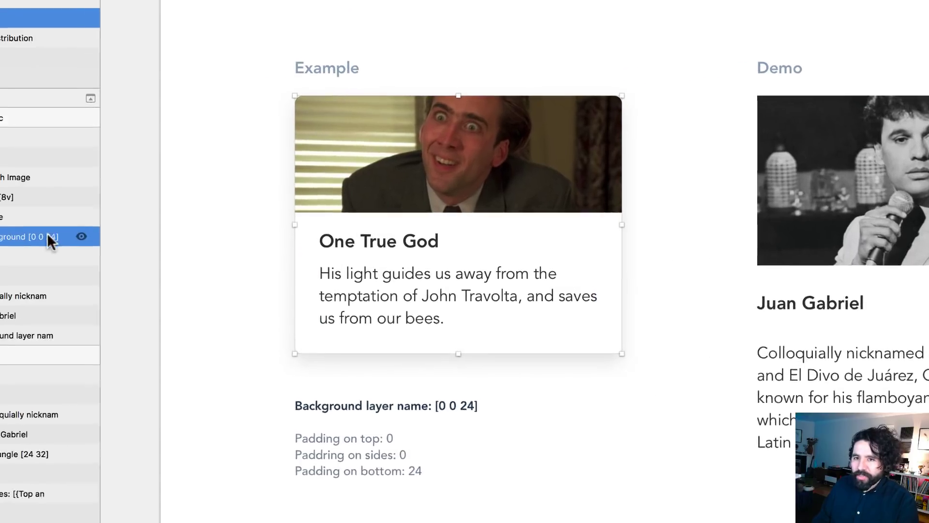
left_click(45, 239)
left_click(128, 237)
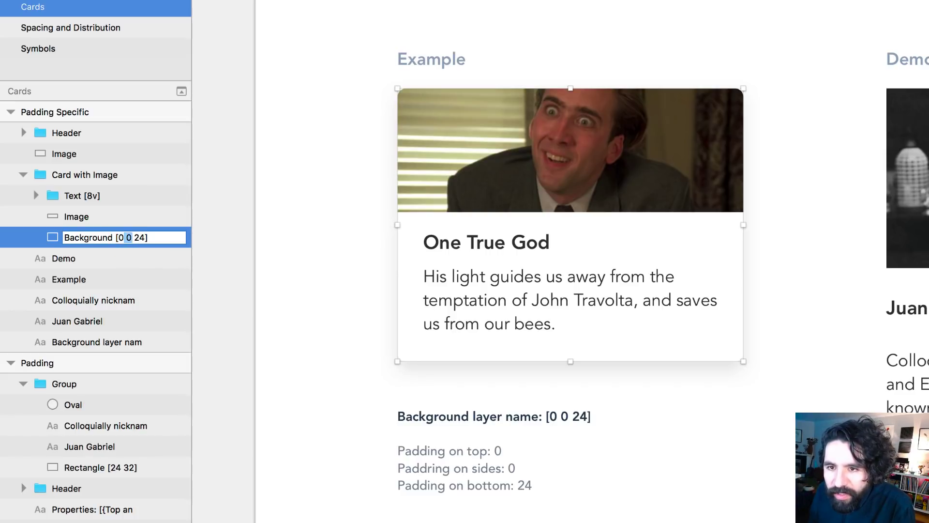
key("Right")
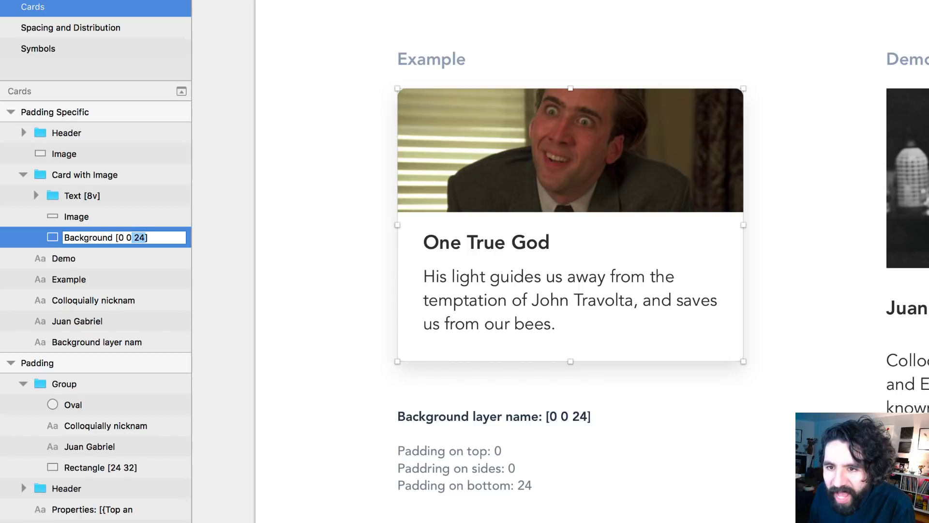
left_click(778, 482)
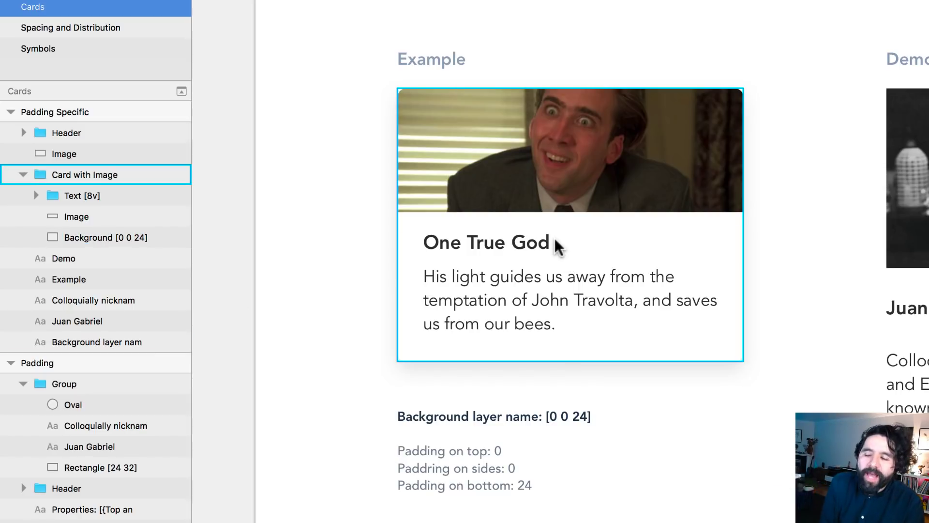
Step: Move the Text group lower inside the Card with Image group, away from the image, and deselect it
left_click(597, 139)
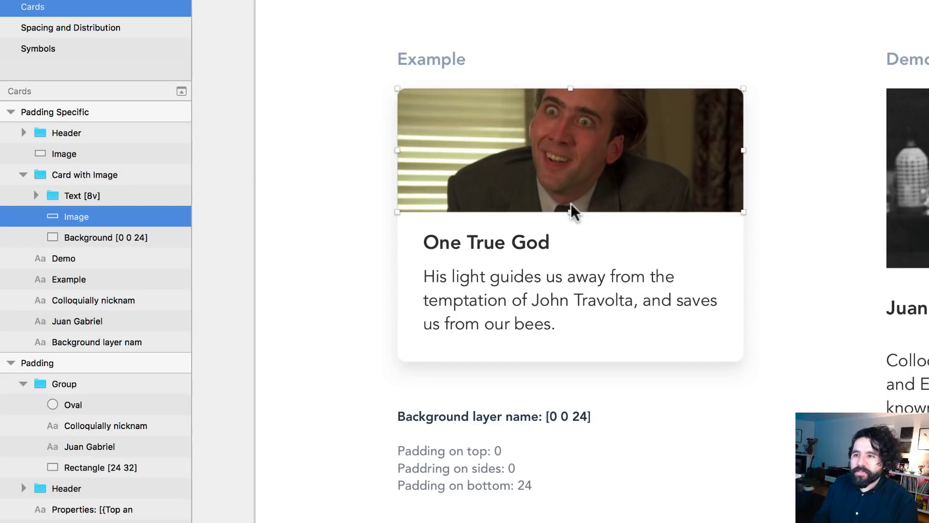
left_click(490, 305)
left_click_drag(522, 290, 522, 347)
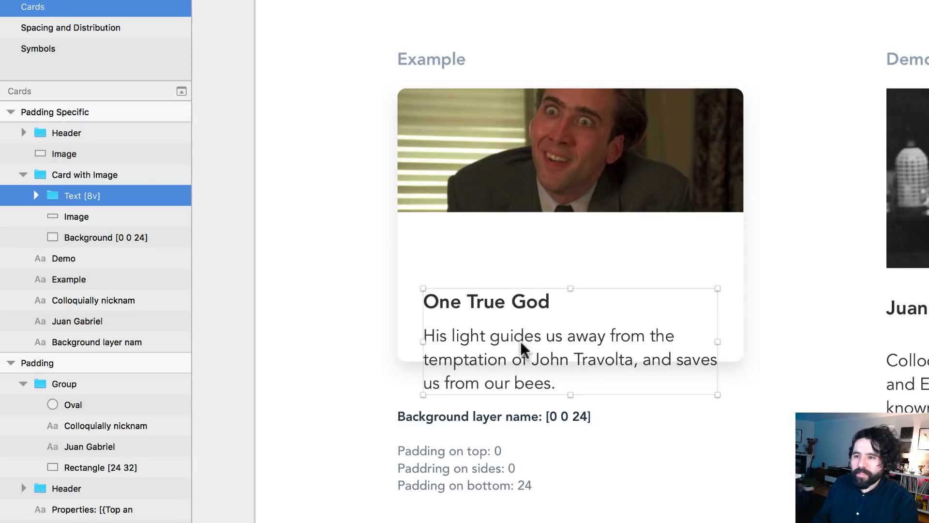
left_click(794, 323)
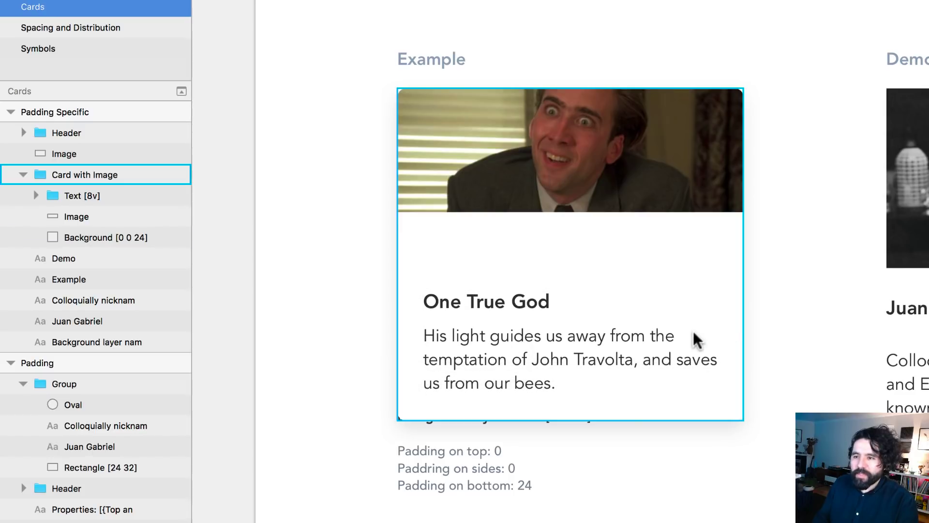
Step: Undo the Text group's downward move in the example card and clear the selection
key("super+z")
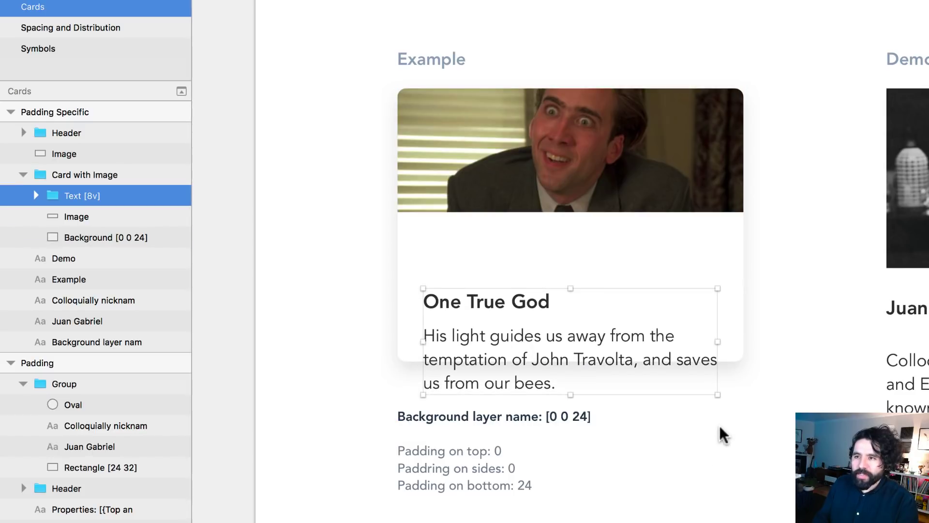
key("super+z")
left_click(701, 485)
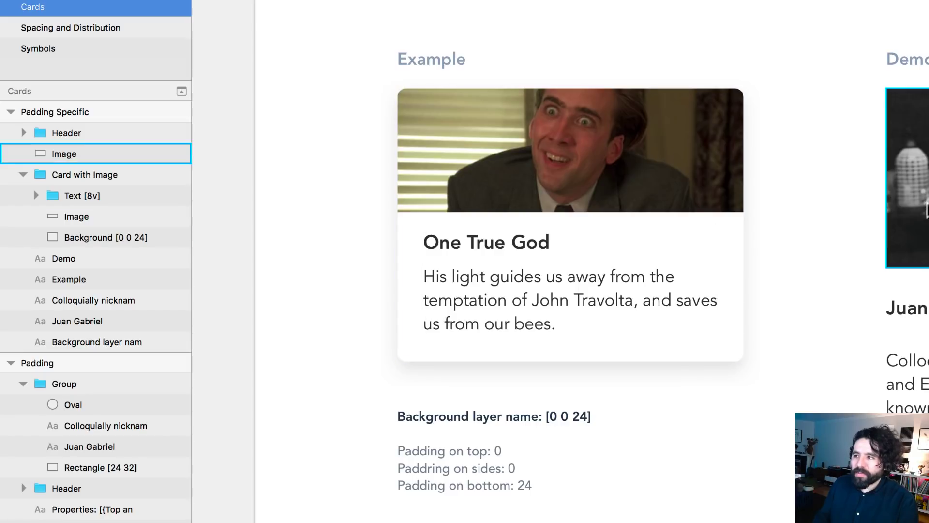
Step: Draw a rectangle covering the demo image, title and paragraph, extending beyond the image's edge, and send it behind them
scroll(744, 202, "right", 10)
left_click(578, 150)
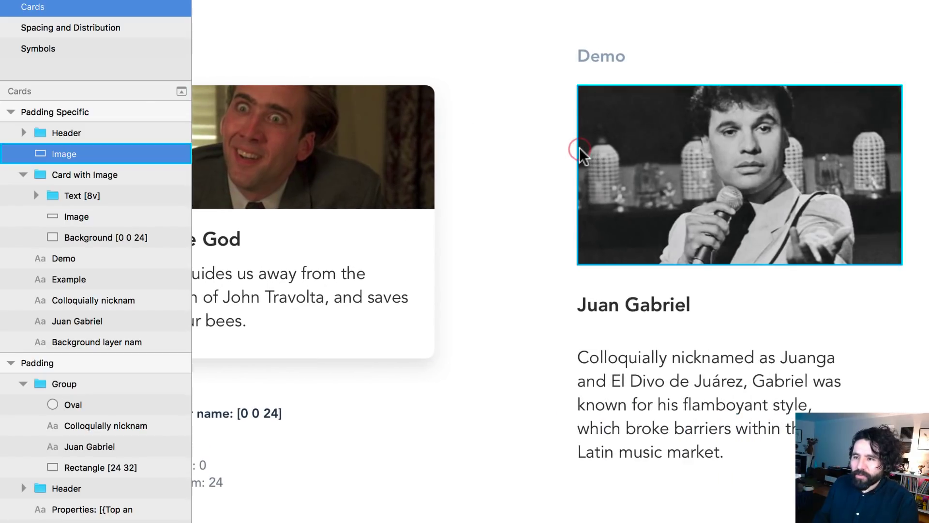
left_click(511, 157)
key("r")
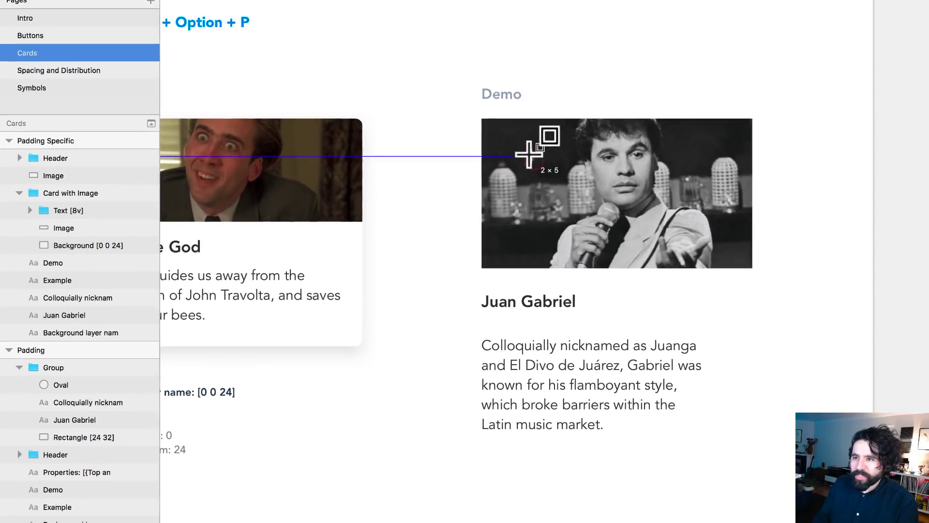
left_click_drag(637, 135, 575, 88)
left_click_drag(437, 135, 437, 136)
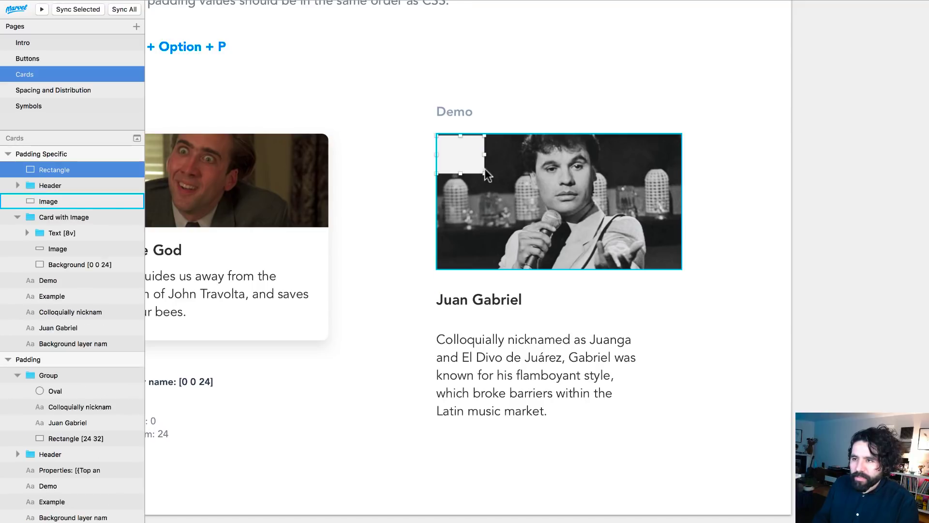
left_click_drag(484, 170, 717, 441)
key("ctrl+alt+super+Down")
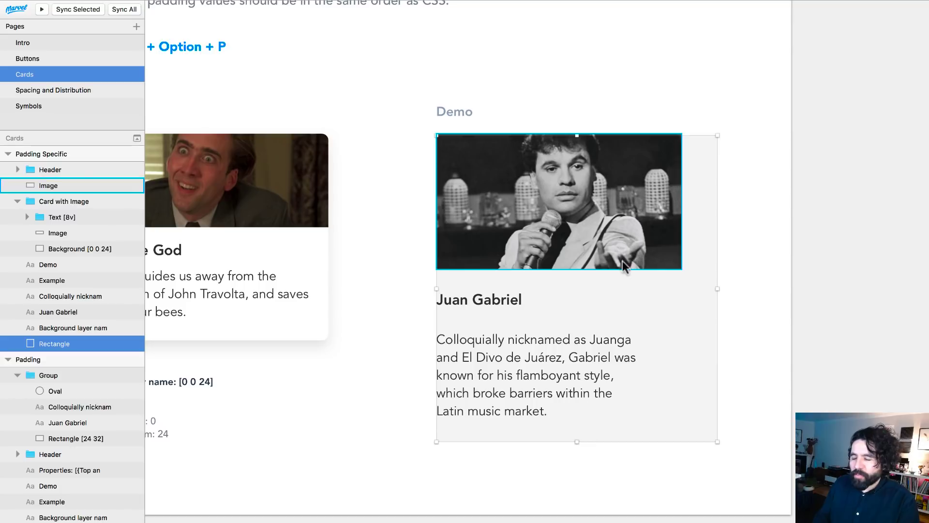
left_click(377, 302)
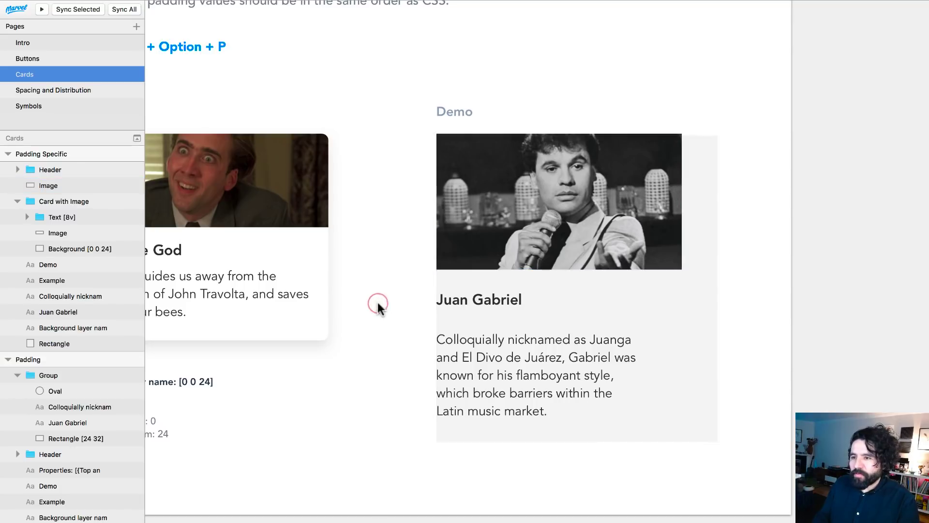
Step: Group the demo image, title, paragraph and rectangle, and apply Paddy padding of 0 0 24 to the group
left_click_drag(413, 180, 557, 411)
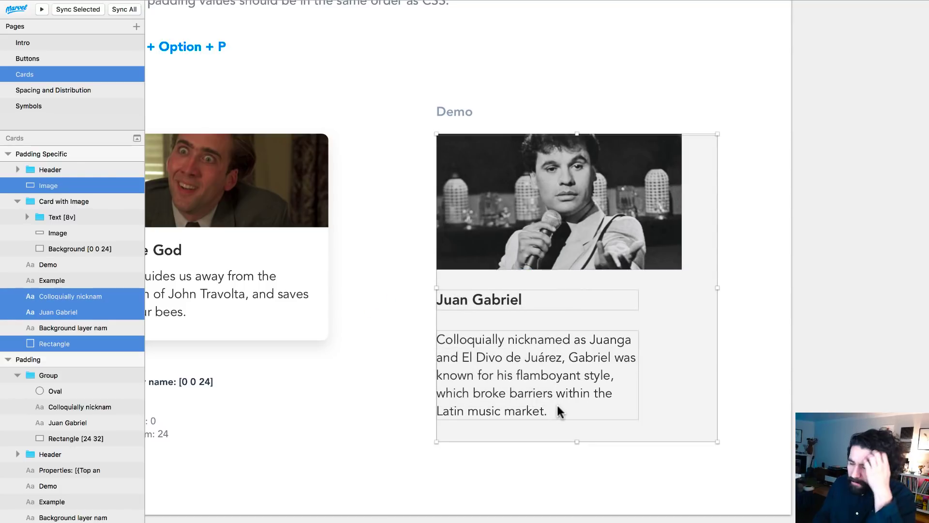
key("super+g")
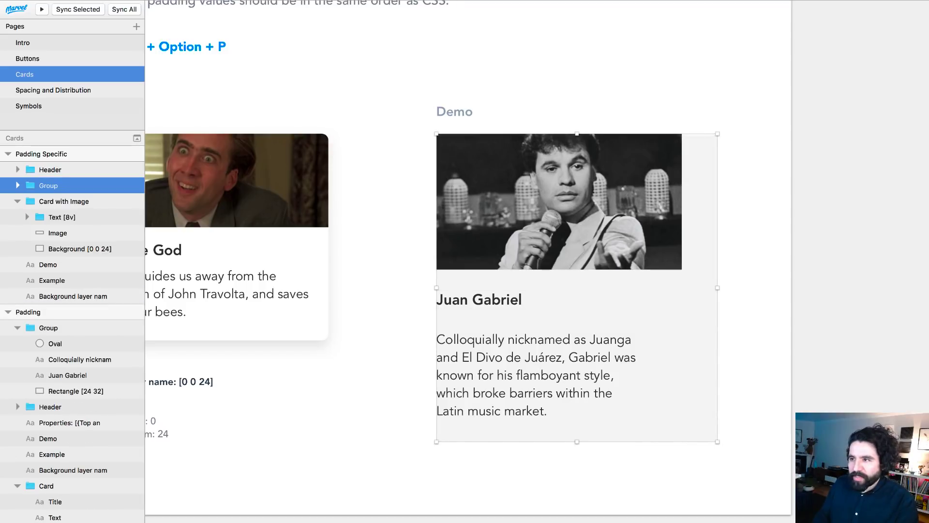
left_click(334, 0)
mouse_move(373, 13)
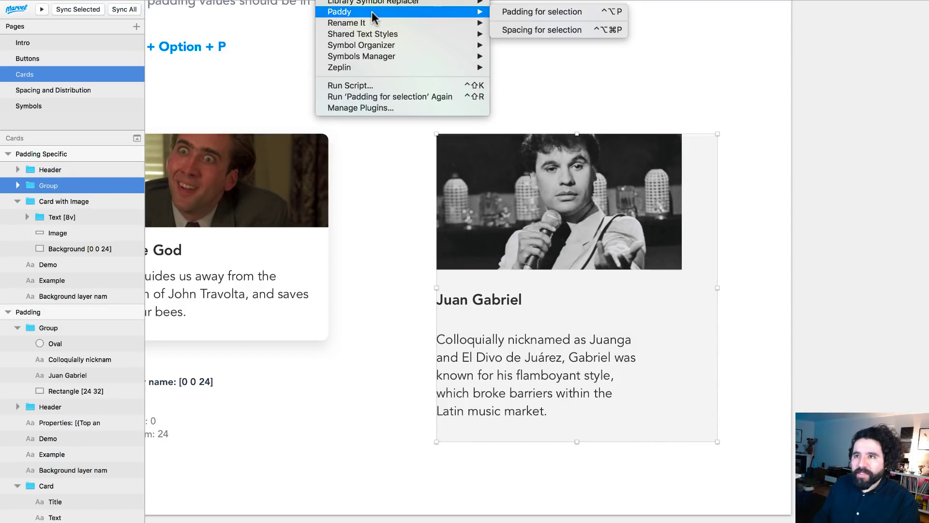
left_click(552, 11)
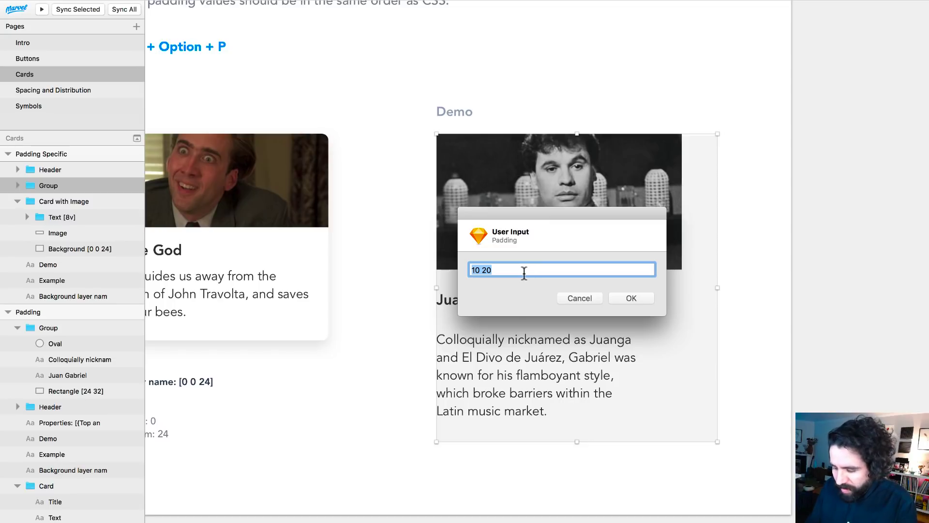
type("0")
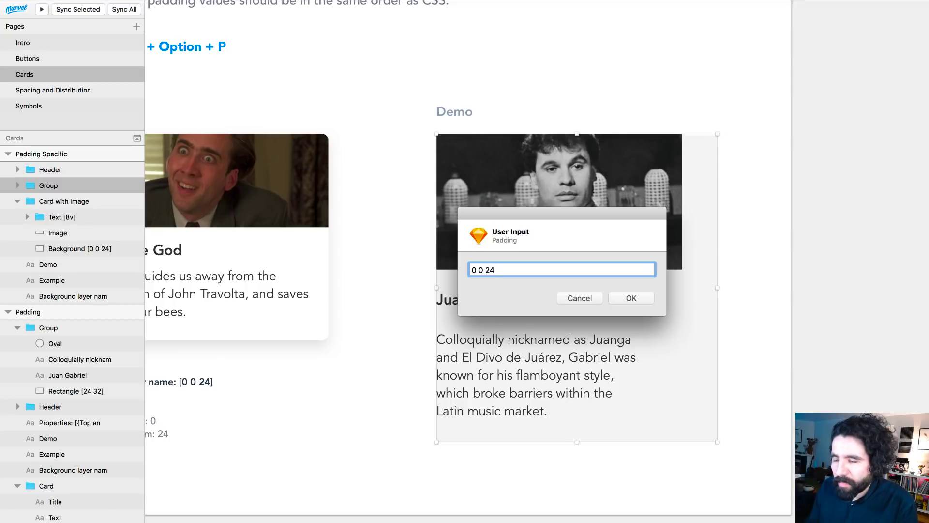
key("Return")
left_click(323, 333)
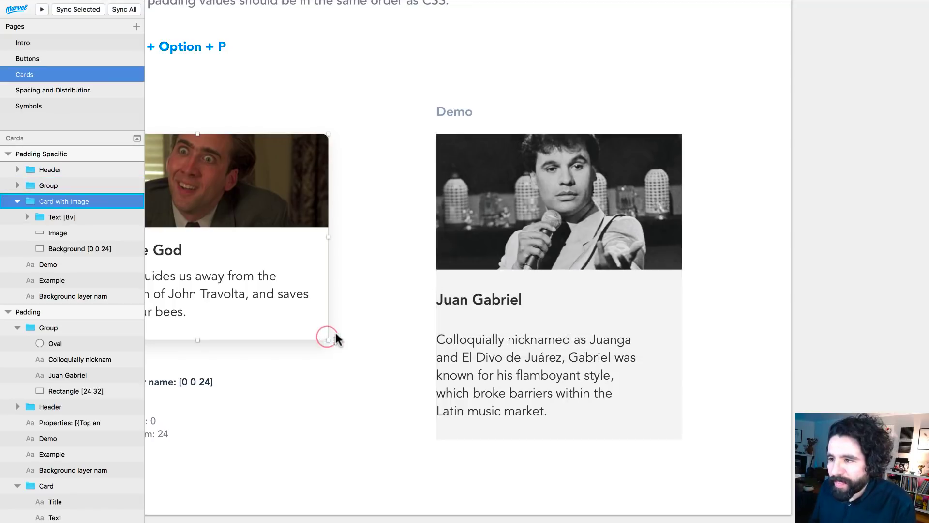
Step: Move the demo card's title and paragraph together inward from the card's edge and slightly up toward the image
left_click(498, 302)
left_click(514, 357, "shift")
left_click_drag(528, 361, 561, 355)
left_click(761, 278)
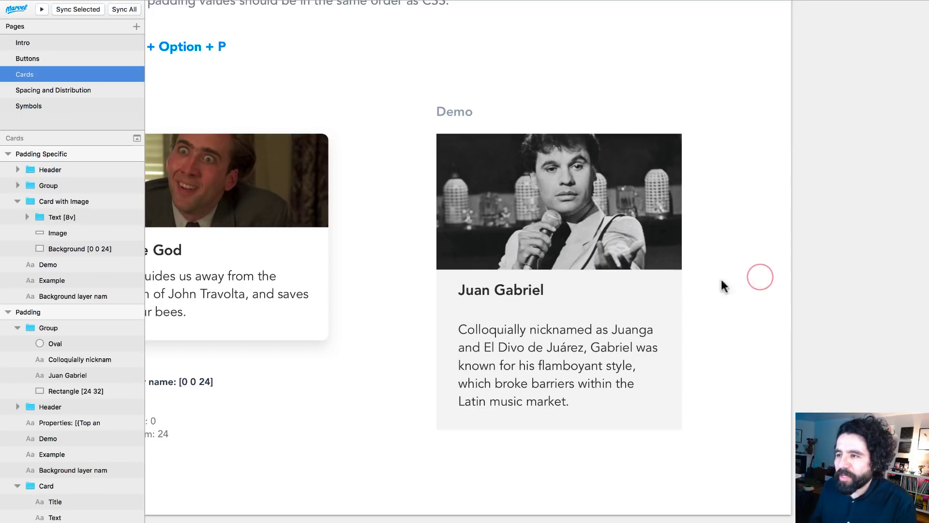
Step: Widen the demo card's image equally on both sides, keeping its height, and deselect it
left_click(638, 236)
left_click_drag(681, 201, 745, 203)
left_click(809, 250)
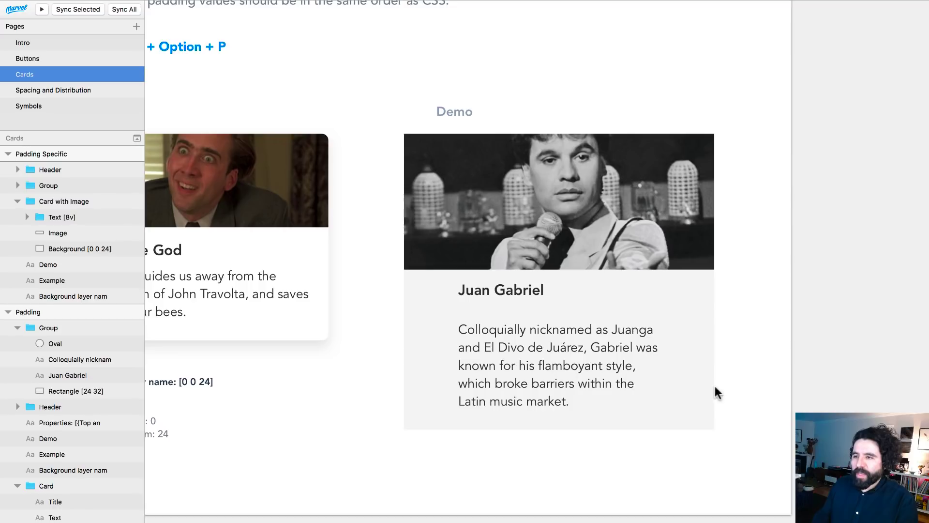
left_click(672, 490)
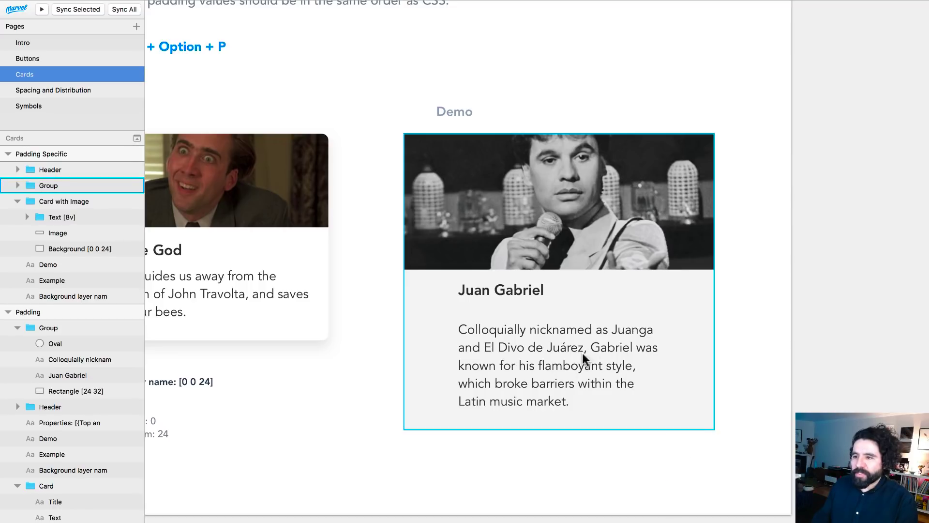
Step: Move the demo card's paragraph up closer to its title and clear the selection
left_click(553, 324, "super")
key("ctrl+alt+p")
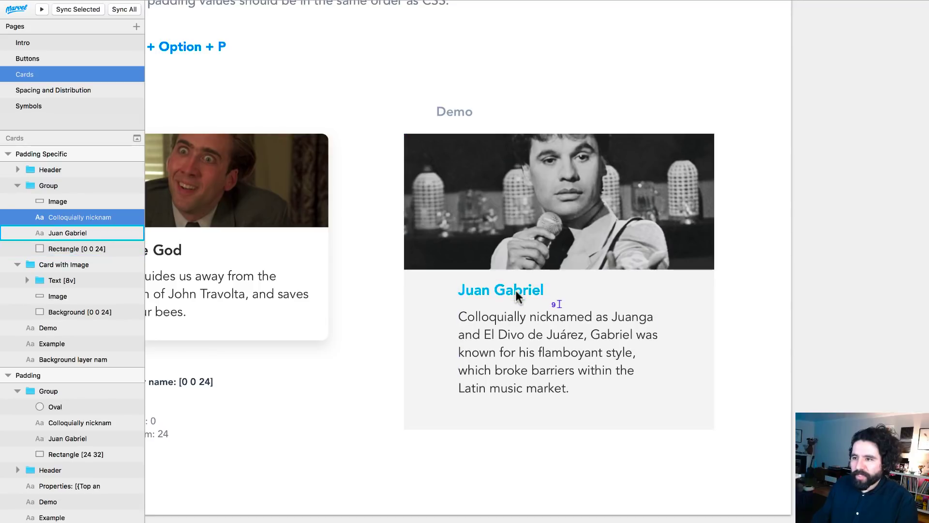
left_click(469, 493)
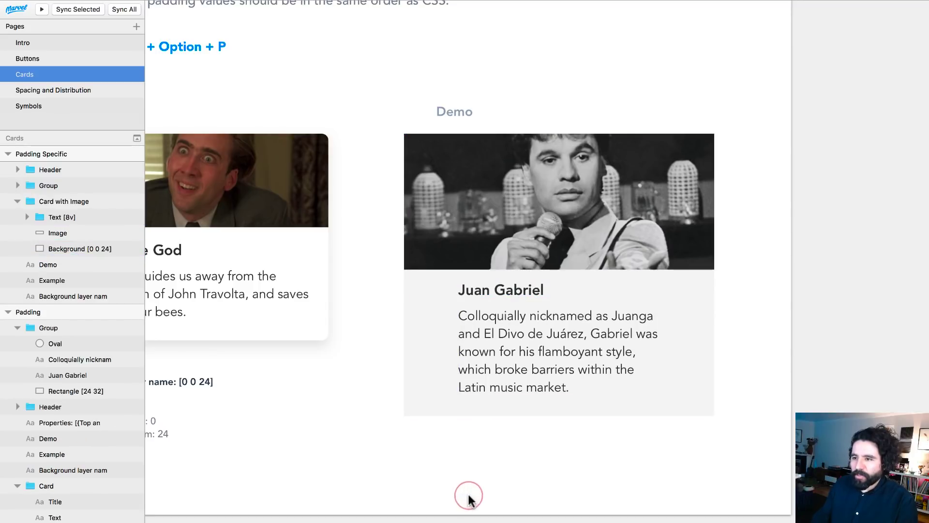
left_click(690, 292, "super")
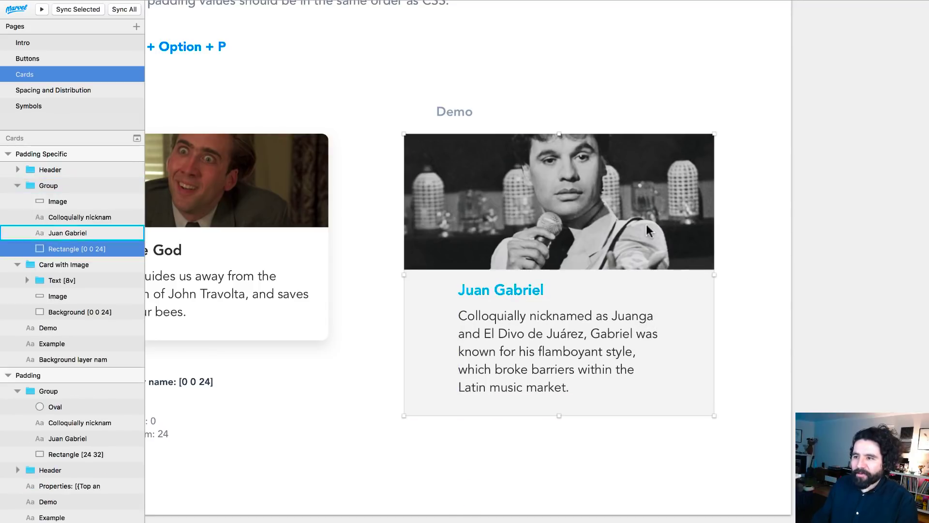
scroll(602, 227, "up", 1)
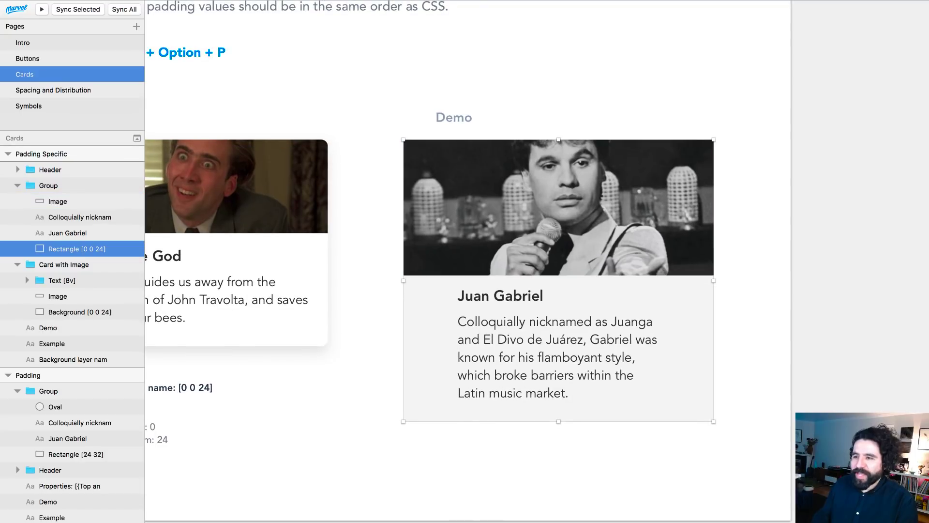
left_click(758, 199)
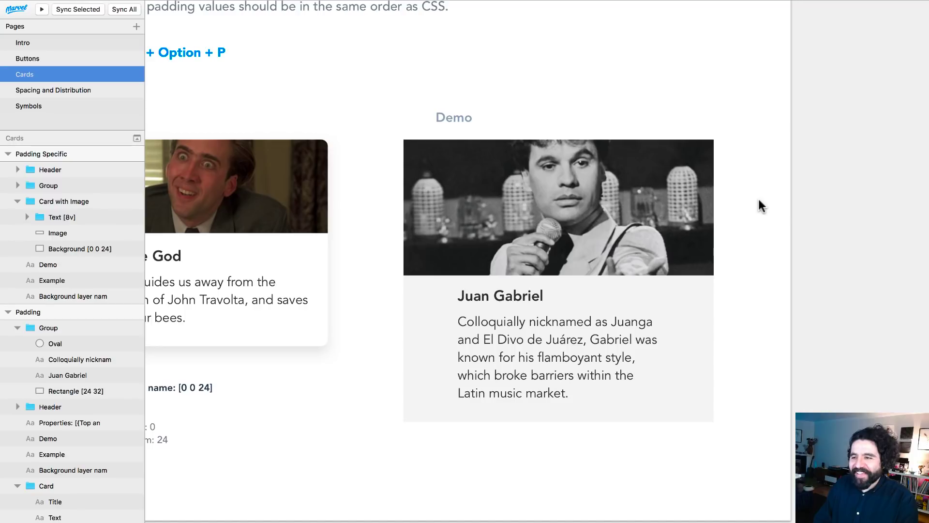
Step: Open the Spacing and Distribution page and examine the example group of blue rectangles and their vertical spacing
left_click(96, 90)
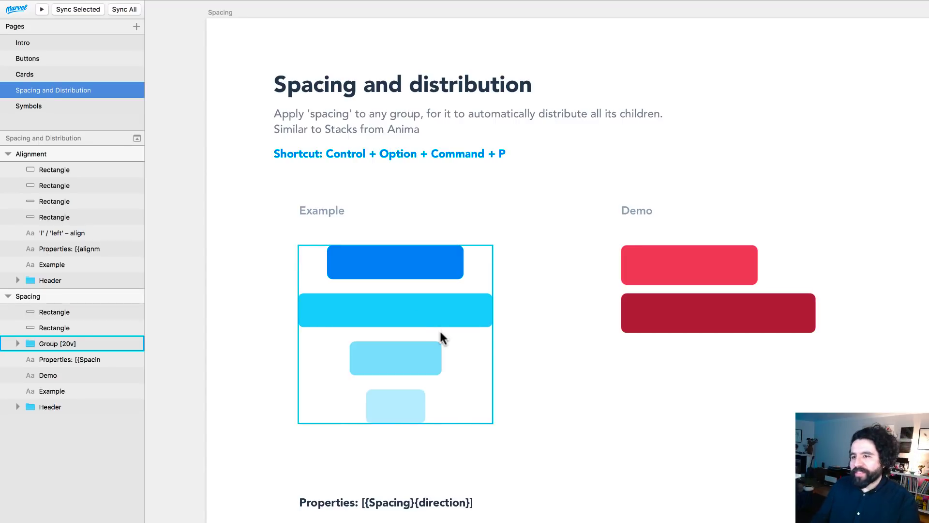
left_click(417, 269, "super")
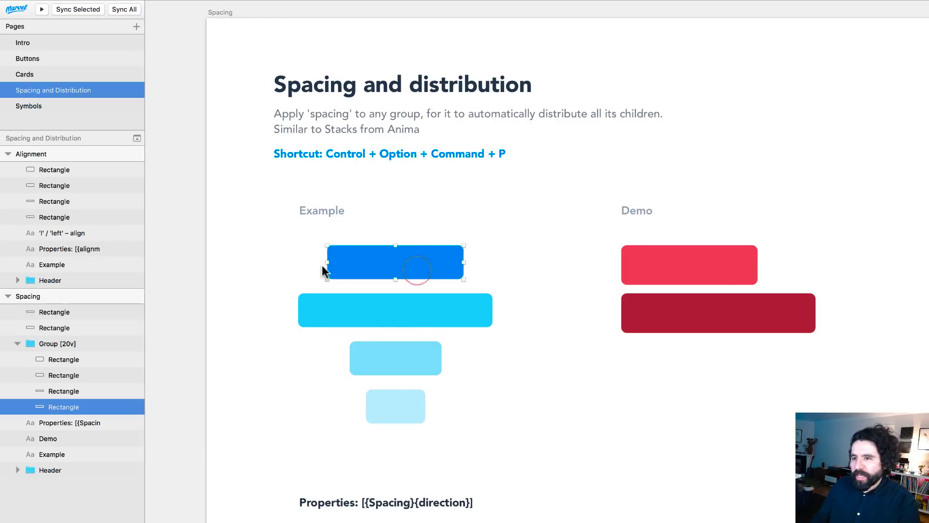
left_click_drag(274, 251, 426, 427)
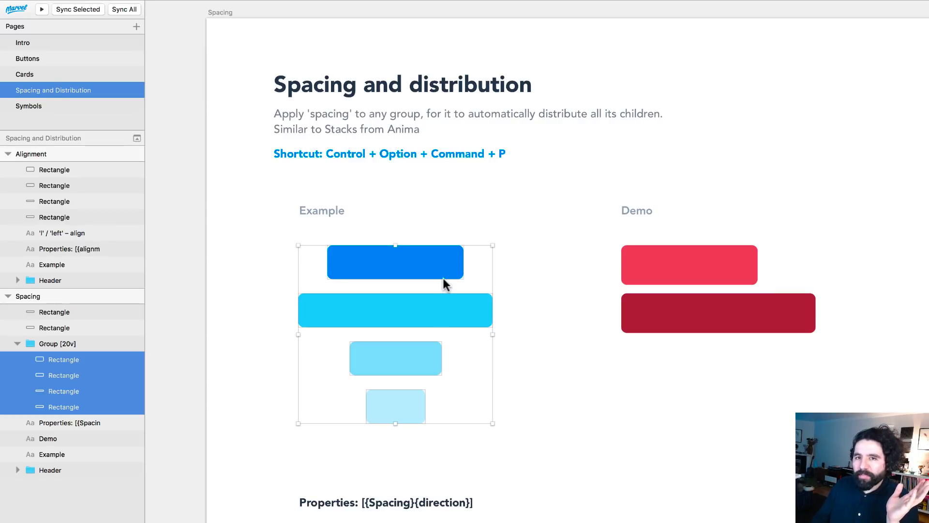
left_click(487, 219)
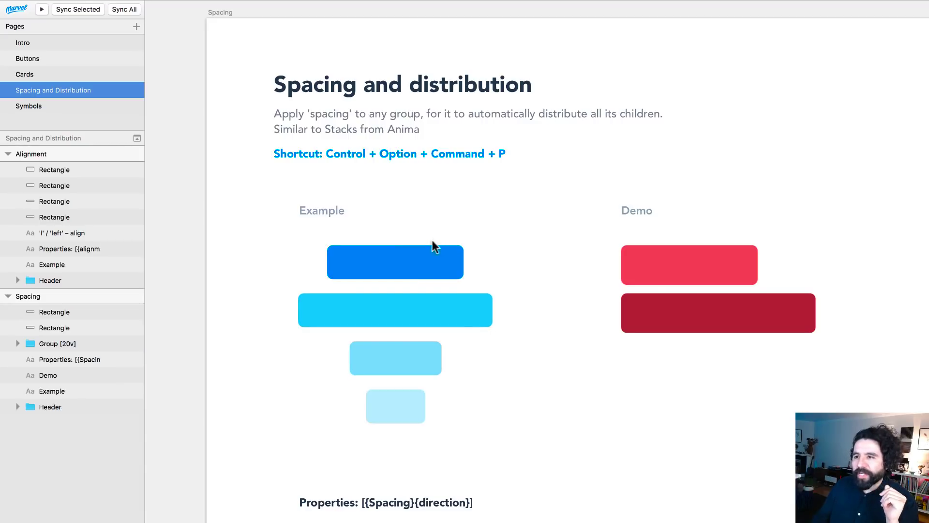
left_click(429, 260)
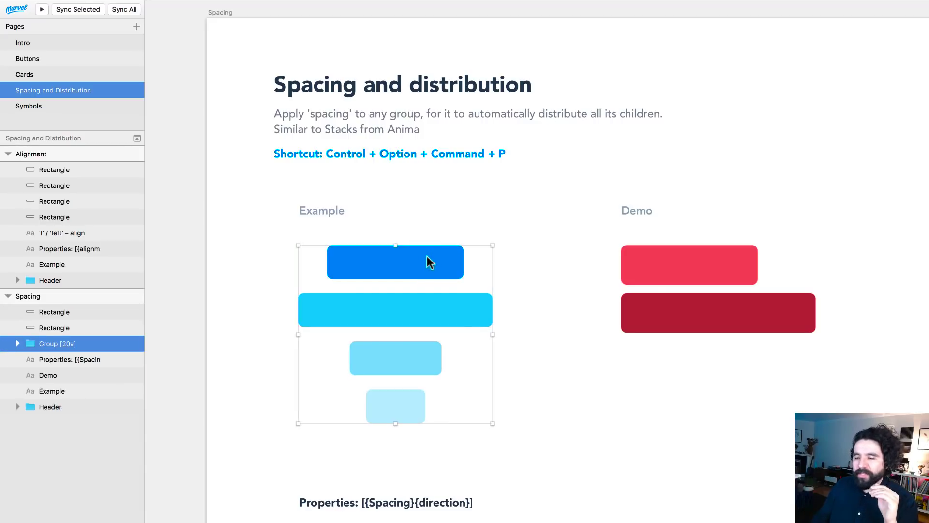
left_click(542, 267)
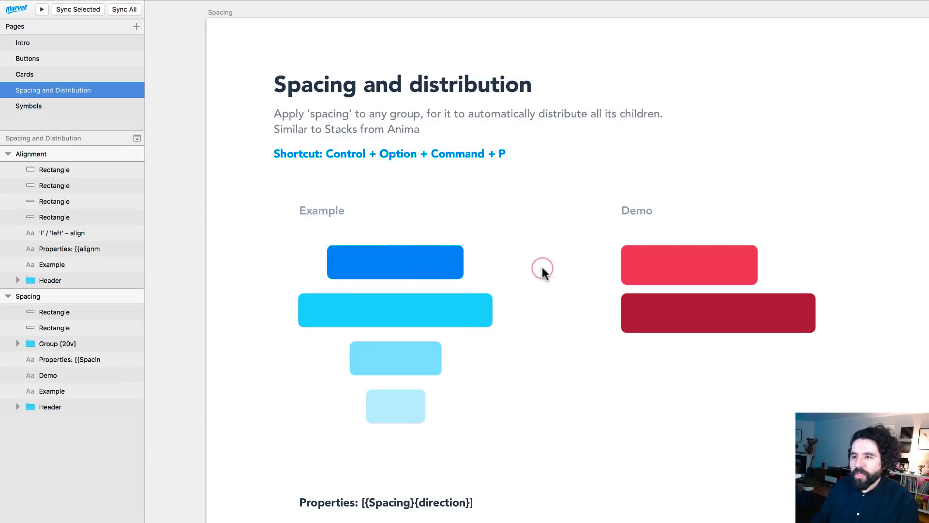
double_click(440, 267)
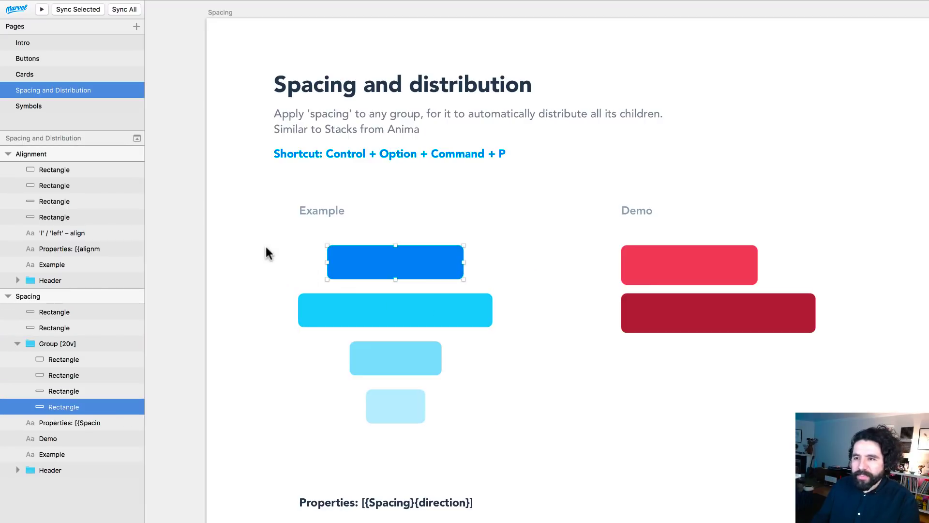
left_click_drag(261, 242, 423, 426)
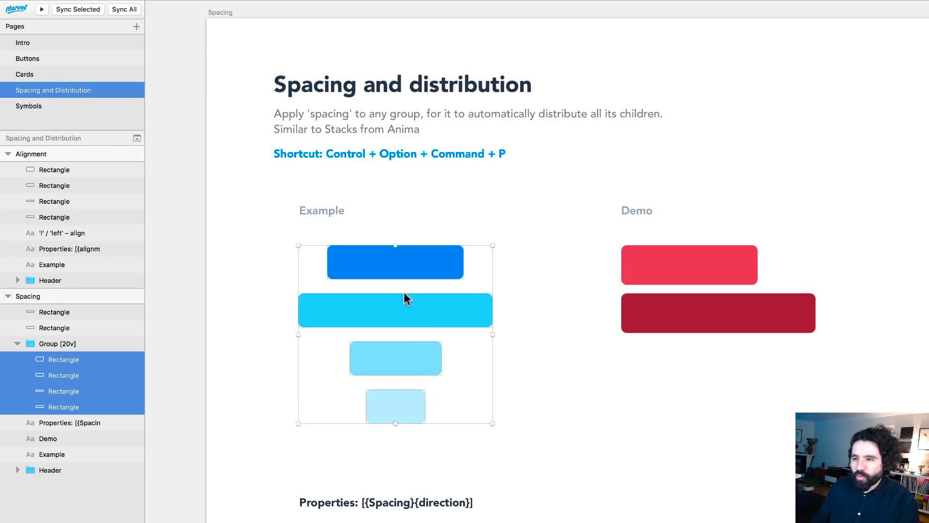
left_click(508, 442)
double_click(420, 356)
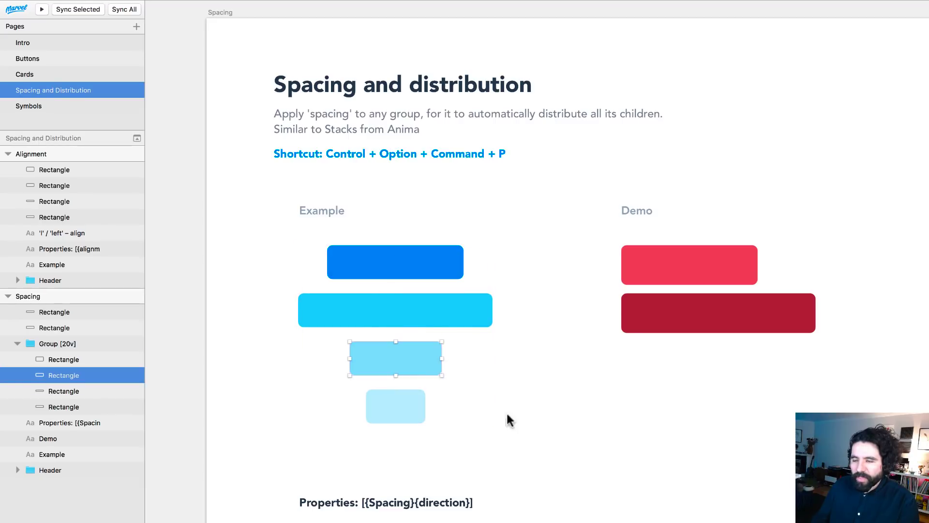
left_click(505, 417)
Step: Examine the example group's [20v] name, the Properties: [{Spacing}{direction}] format text below it, and the gaps between the blue rectangles
left_click(439, 312)
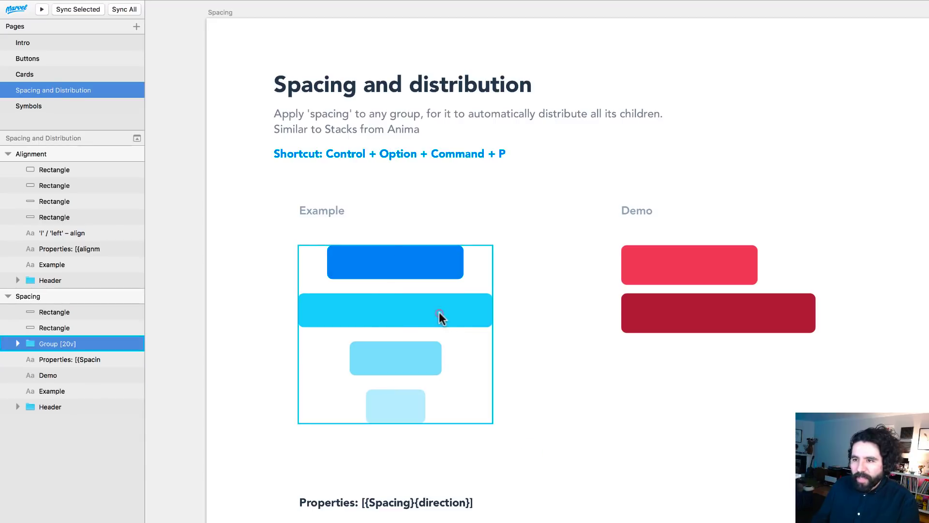
double_click(67, 348)
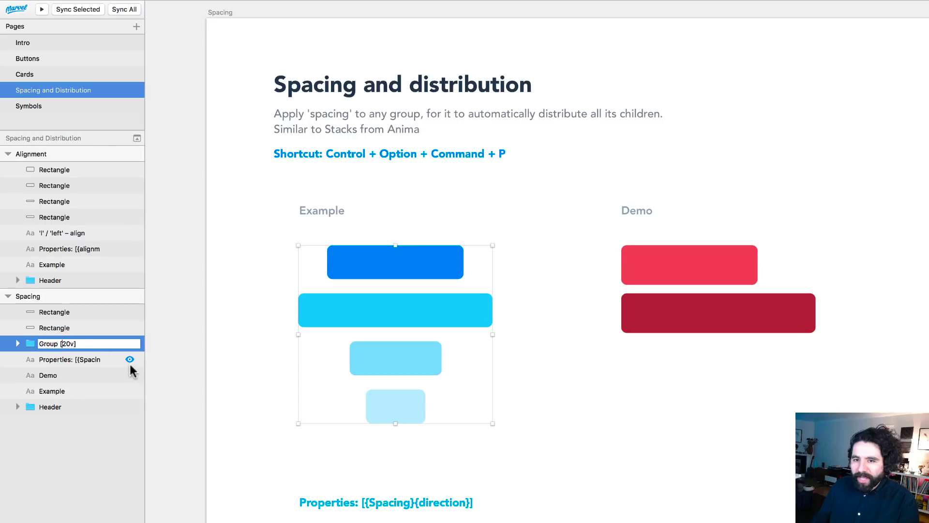
key("shift+Right")
key("shift+Right")
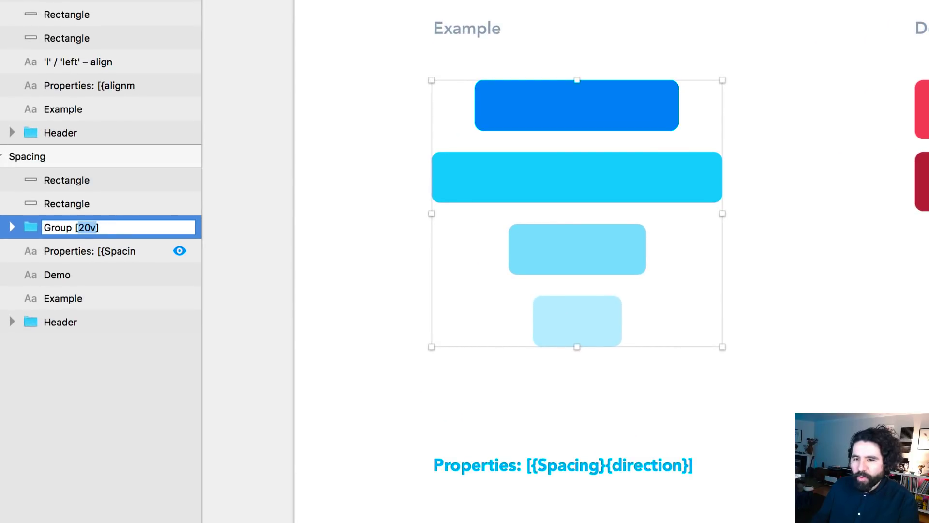
left_click(529, 413)
left_click(594, 464)
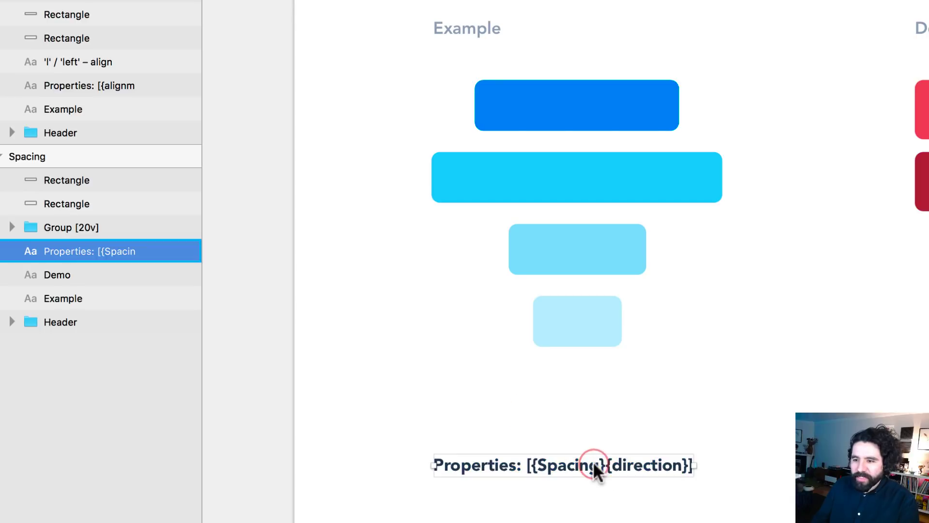
scroll(594, 461, "up", 10)
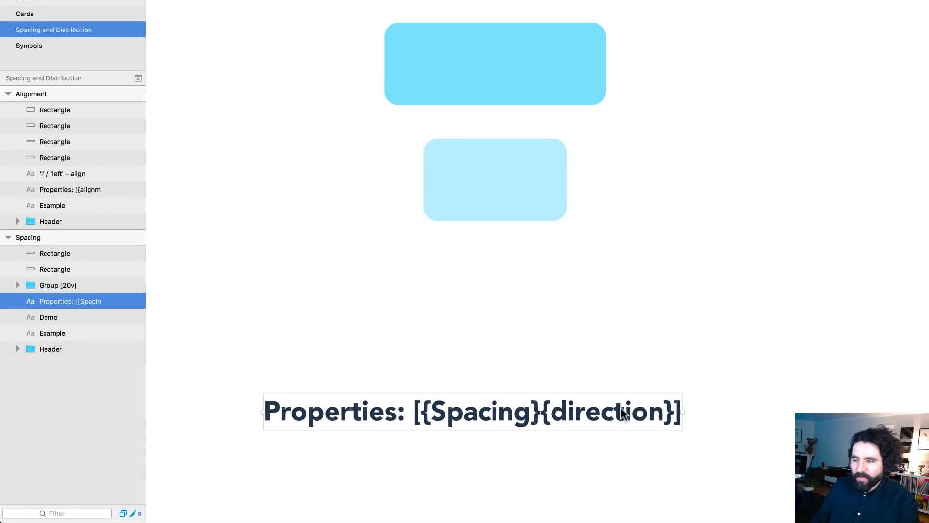
scroll(598, 373, "down", 5)
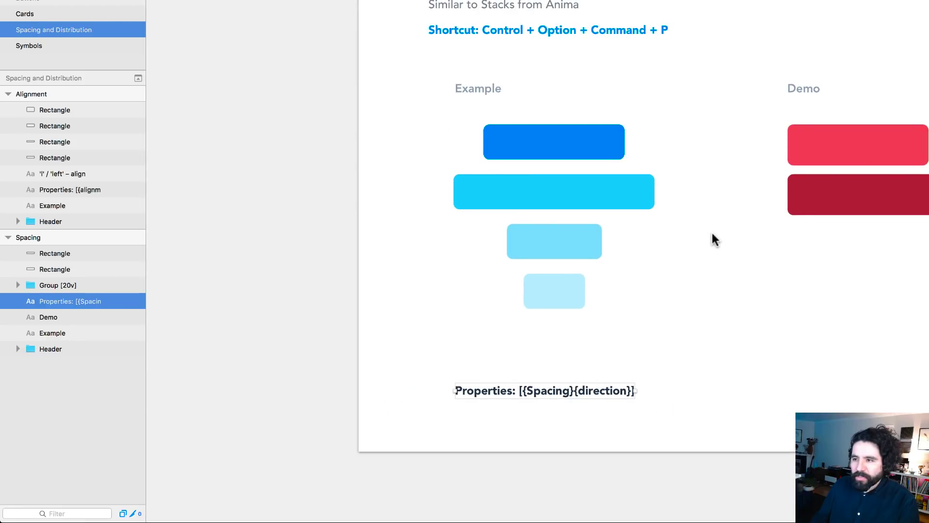
scroll(711, 232, "right", 3)
scroll(553, 217, "up", 3)
scroll(553, 217, "up", 2)
scroll(553, 218, "right", 2)
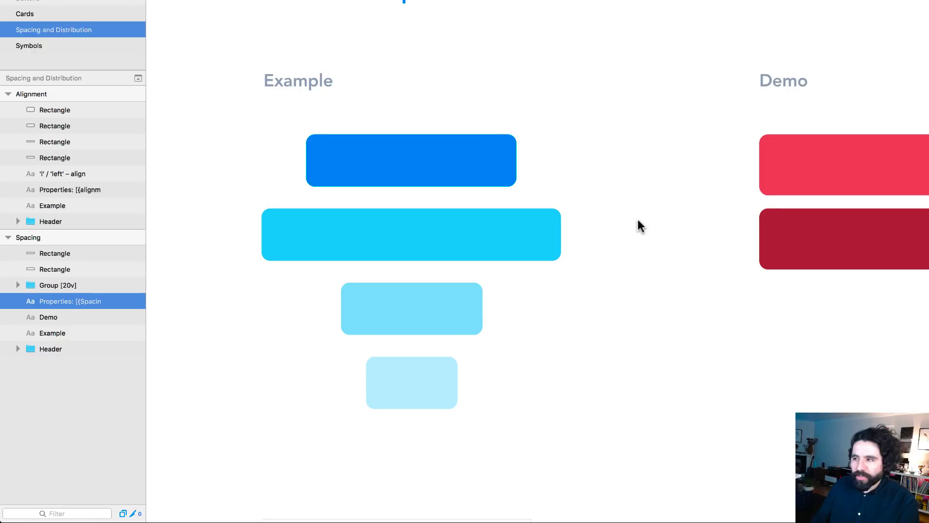
scroll(637, 224, "right", 3)
double_click(415, 238)
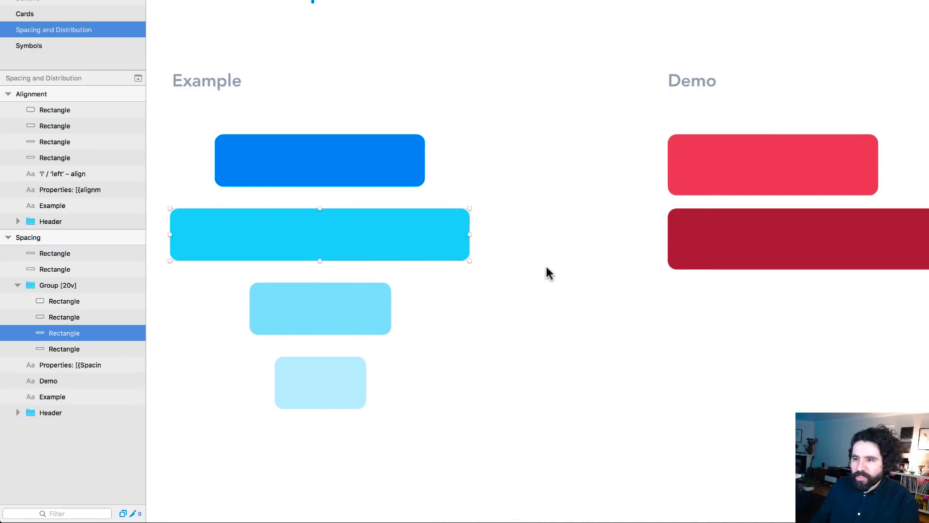
scroll(546, 266, "left", 3)
left_click(749, 236)
Step: Rename the blue example group to Group [16v] for 16 px vertical spacing and deselect it to apply the change
left_click(532, 226)
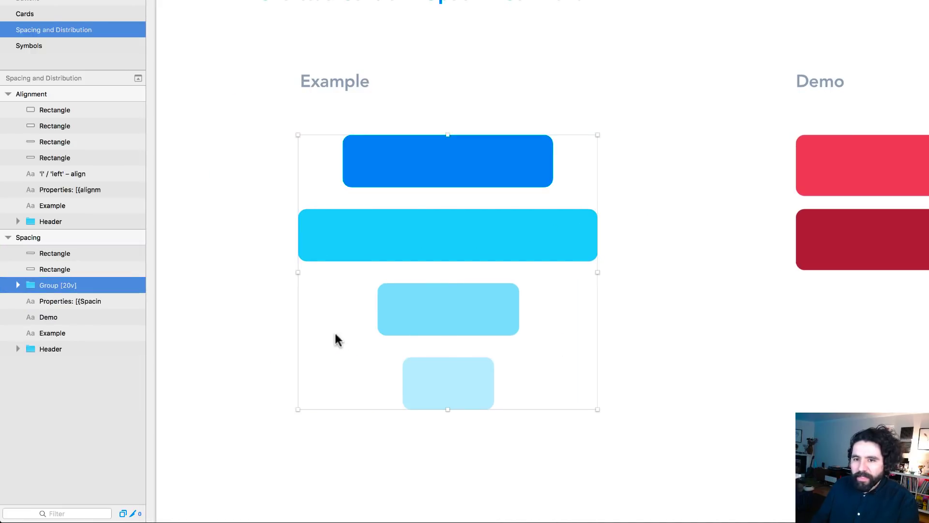
left_click(65, 286)
left_click(65, 285)
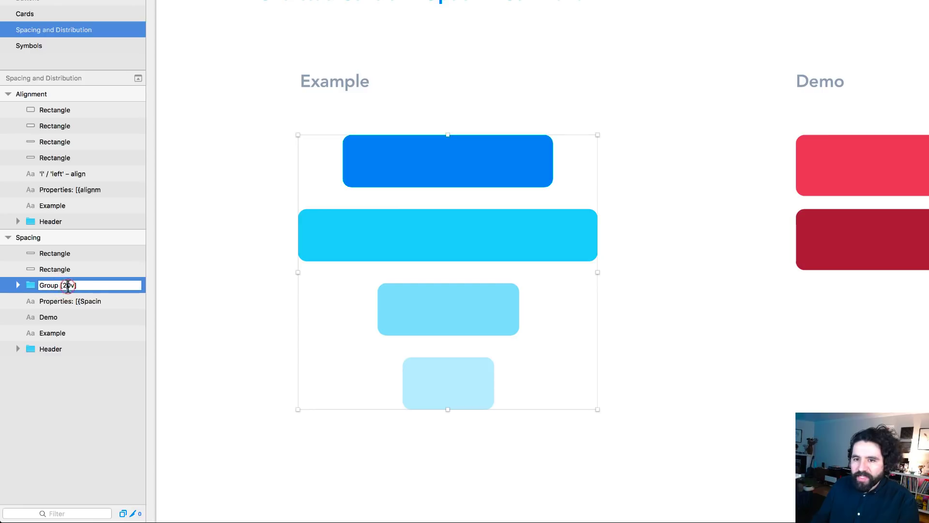
key("Left")
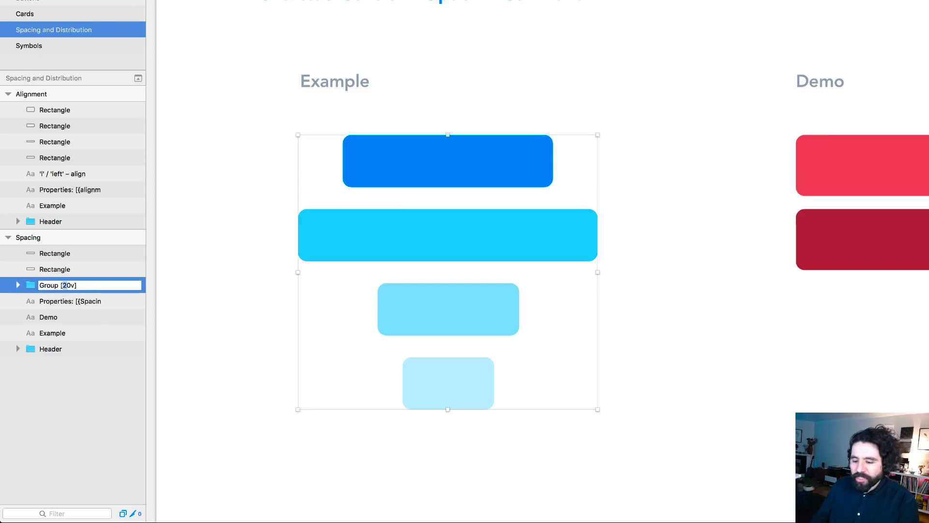
type("16")
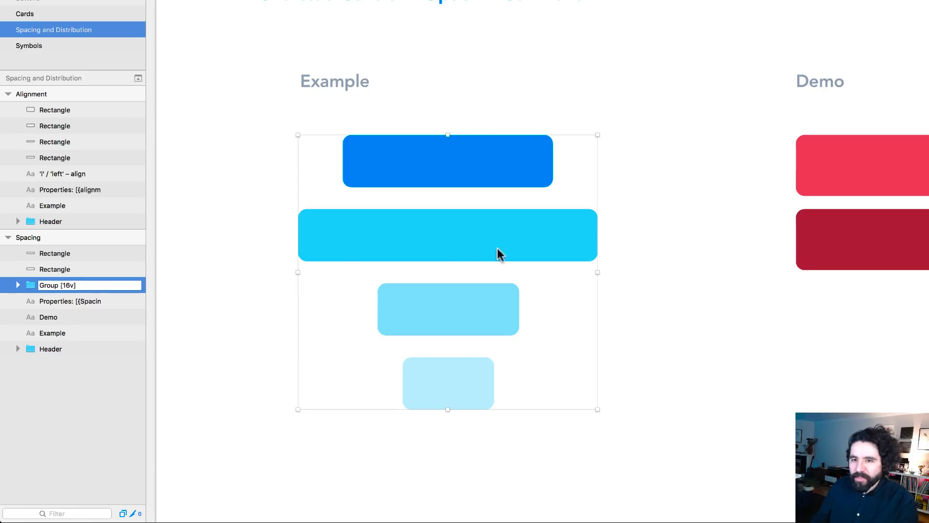
left_click(687, 193)
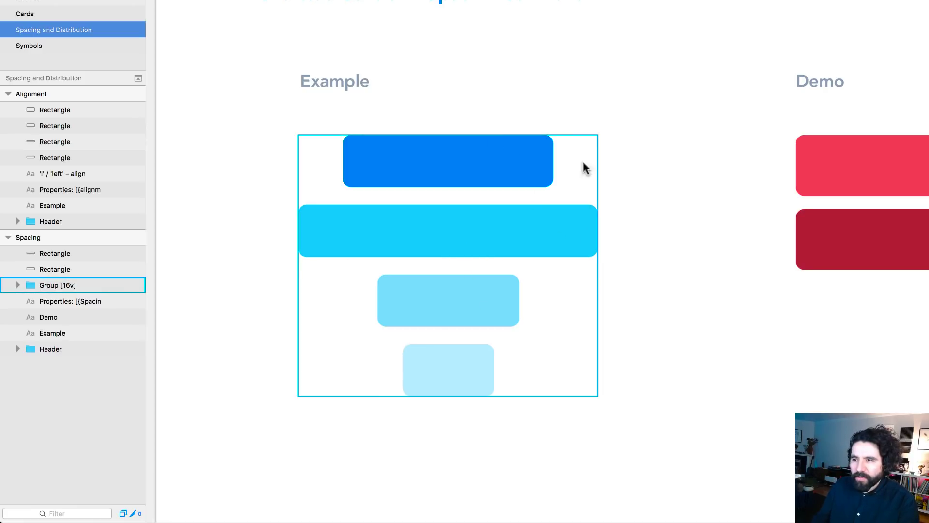
Step: Stretch the second blue rectangle downward to about twice its height and deselect it so the group redistributes
left_click(524, 165, "super")
left_click(506, 238)
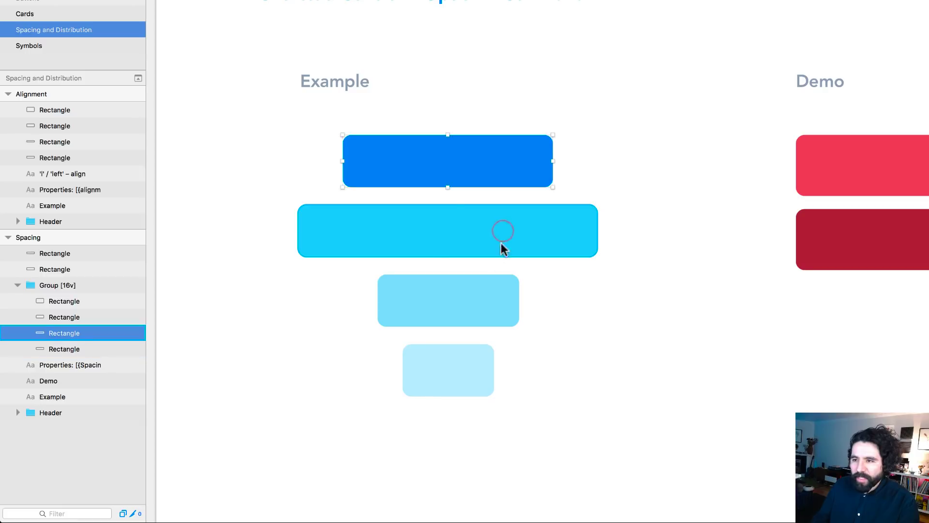
left_click(734, 247)
left_click(507, 240)
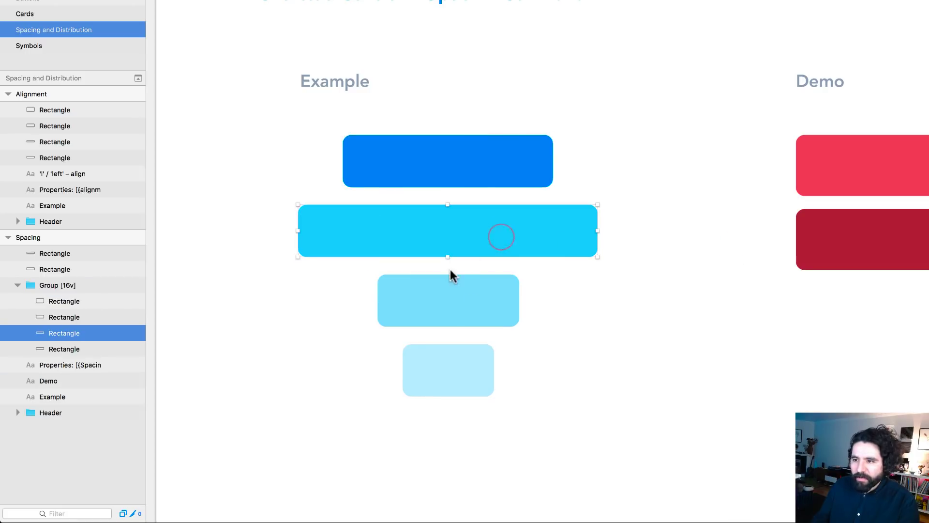
left_click_drag(443, 256, 453, 315)
left_click(645, 384)
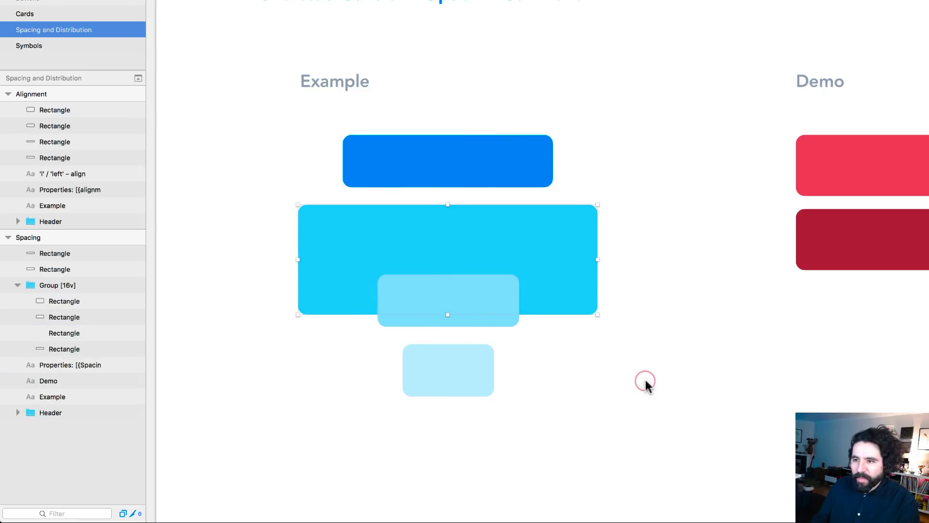
Step: Shorten the third blue rectangle from its lower edge and deselect it so the spacing below is reapplied
scroll(703, 290, "down", 2)
left_click(489, 302)
scroll(482, 276, "left", 2)
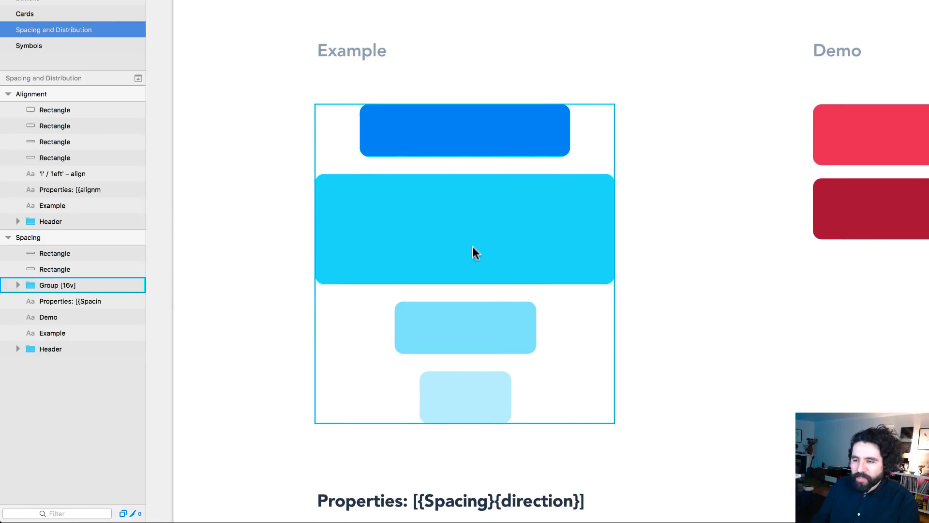
double_click(492, 305)
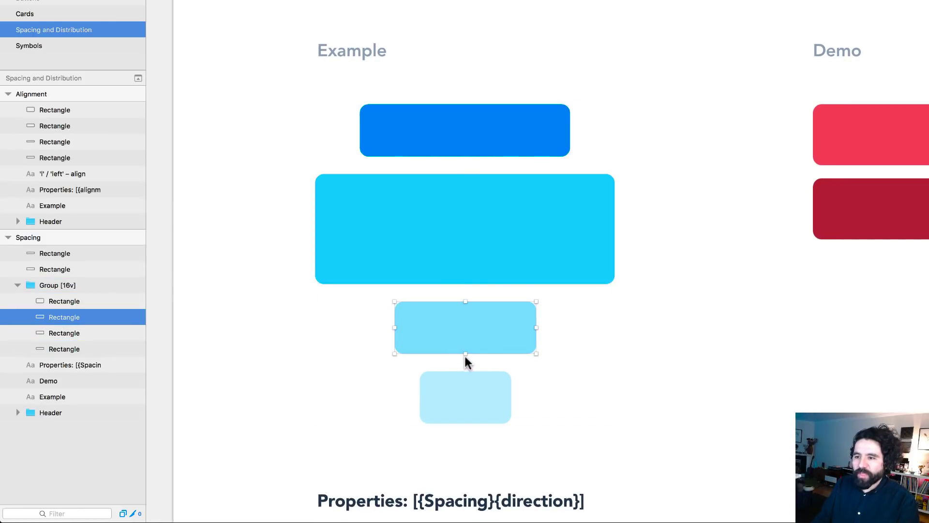
left_click_drag(464, 353, 466, 333)
left_click(759, 353)
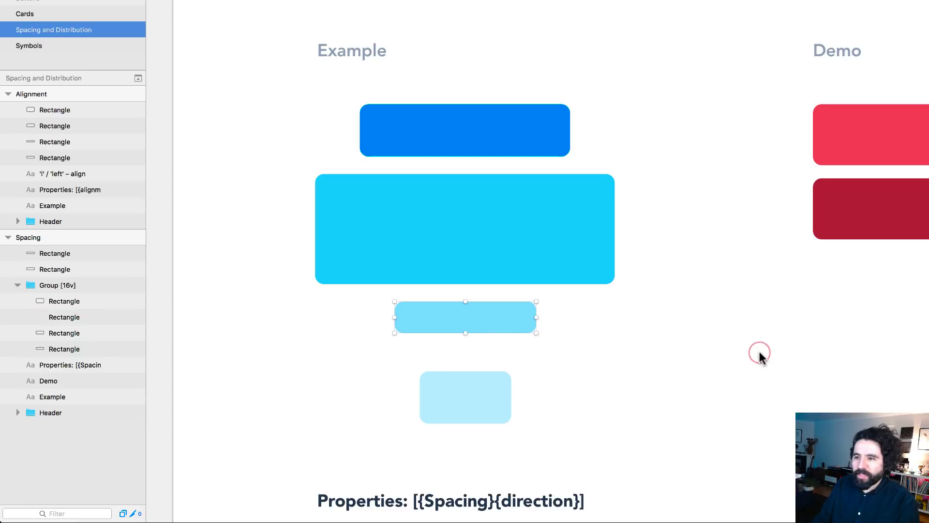
Step: Move the topmost blue rectangle slightly up, deselect it so the group redistributes, and select the whole group
left_click(475, 204)
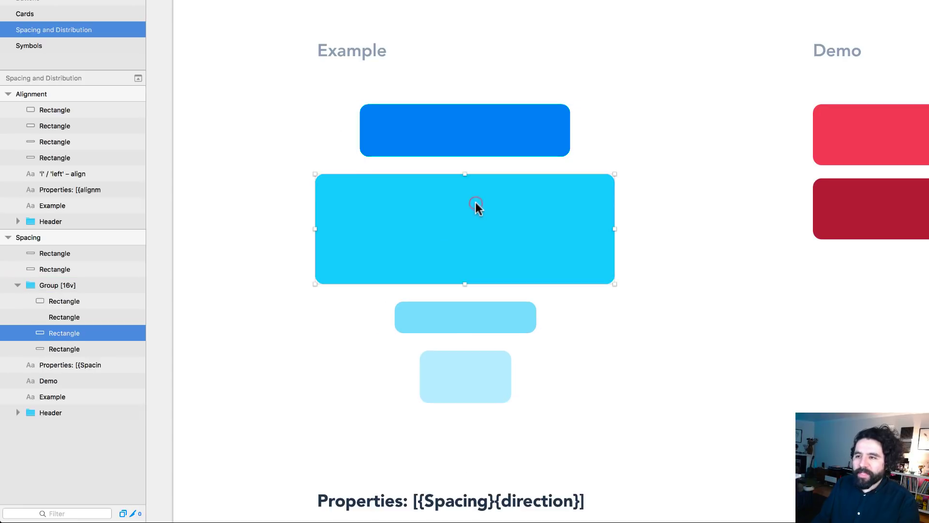
left_click(488, 124)
left_click_drag(488, 148, 491, 127)
left_click(625, 84)
left_click(495, 170)
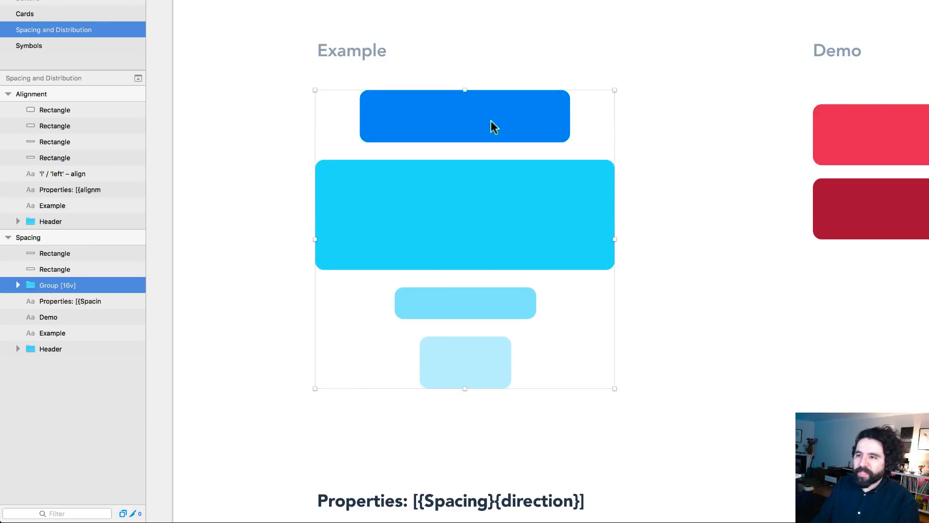
Step: Duplicate the two red Demo rectangles below the originals and narrow the copies equally on both sides
scroll(490, 127, "right", 10)
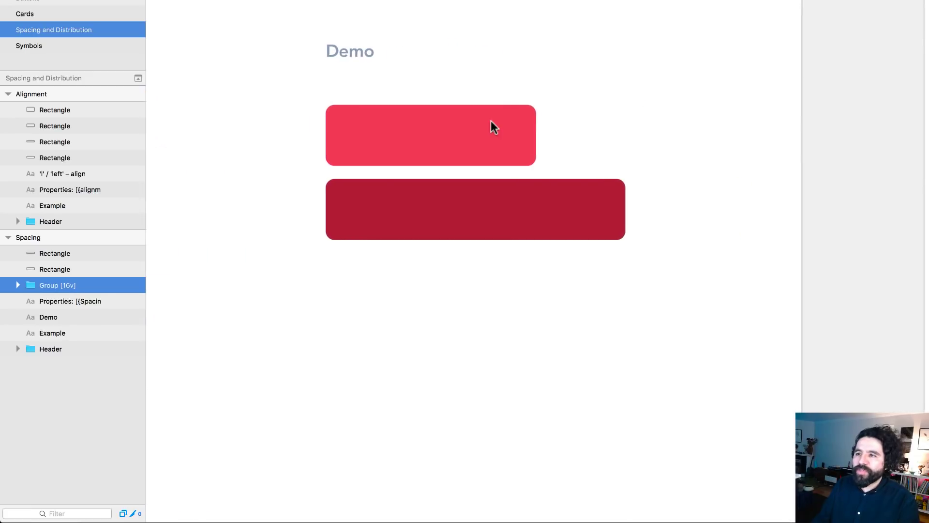
left_click(494, 139)
left_click(501, 209, "shift")
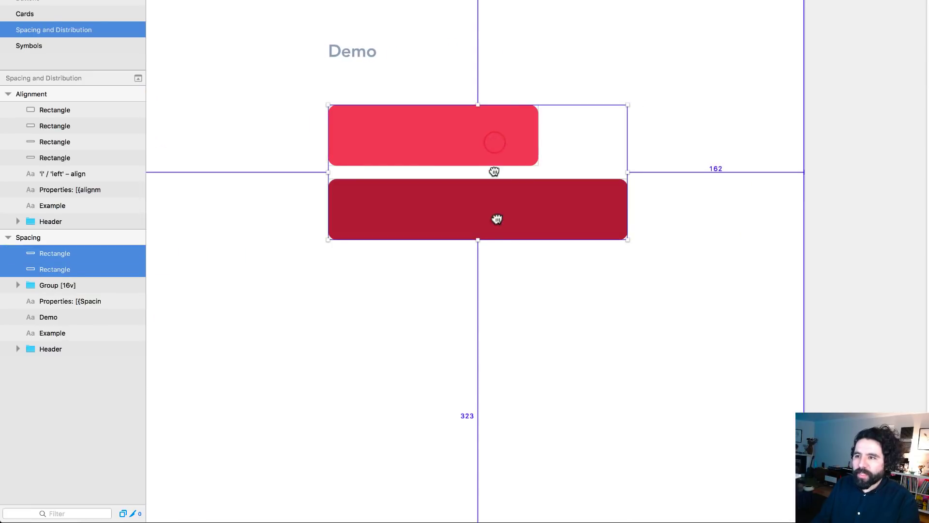
left_click_drag(497, 219, 492, 312)
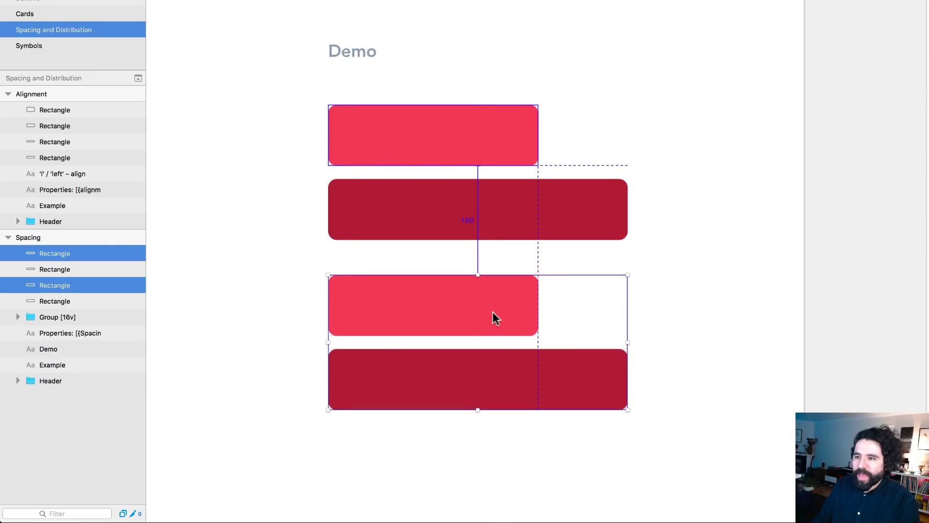
left_click_drag(627, 341, 576, 342)
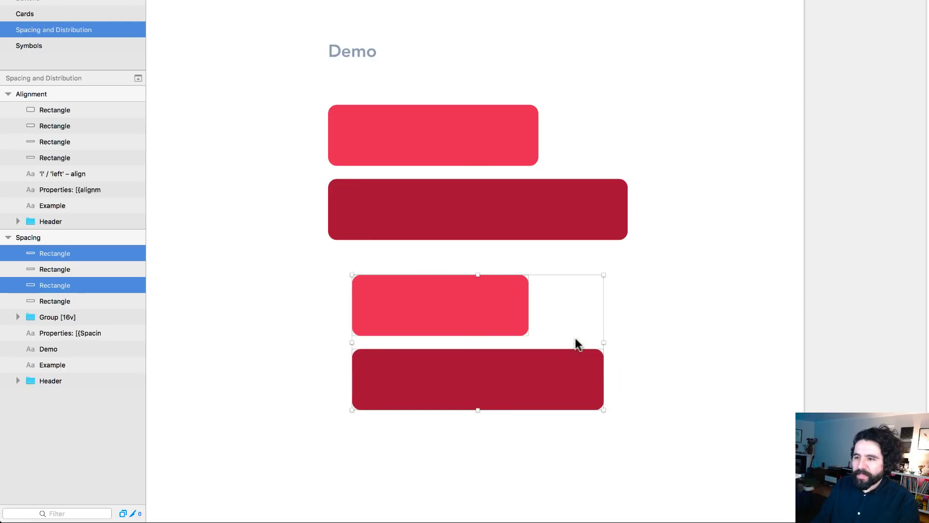
Step: Group all four red Demo rectangles together
left_click(721, 257)
left_click_drag(278, 104, 527, 465)
key("super+g")
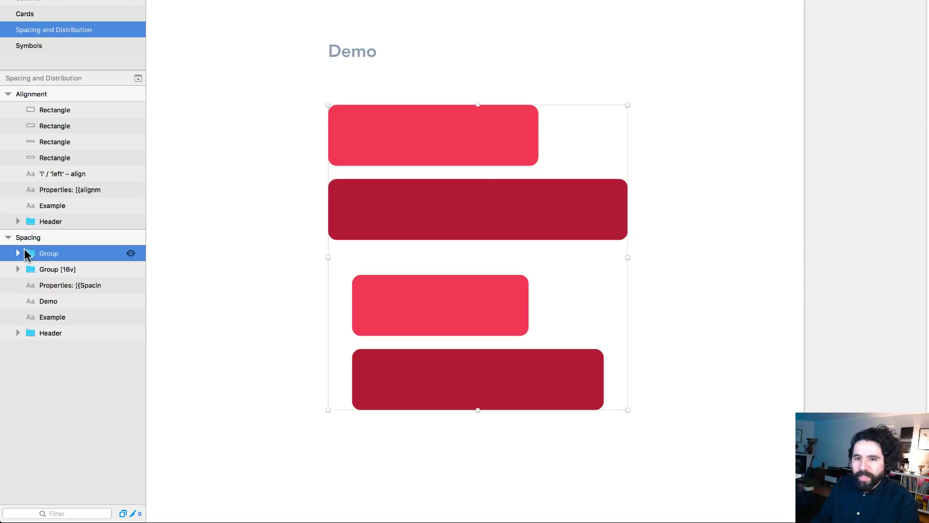
Step: Rename the red rectangles' group to Group [8v] for 8 px vertical spacing and deselect it to apply the change
double_click(48, 253)
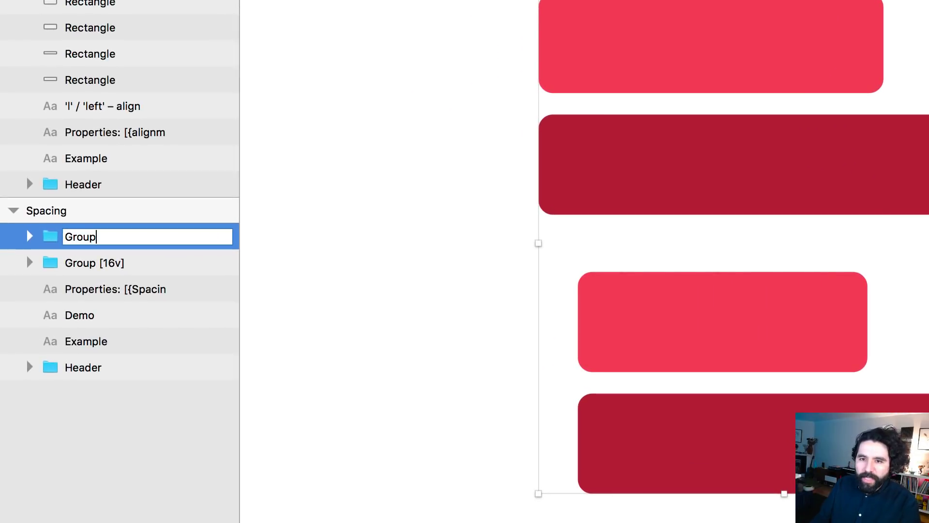
type("[")
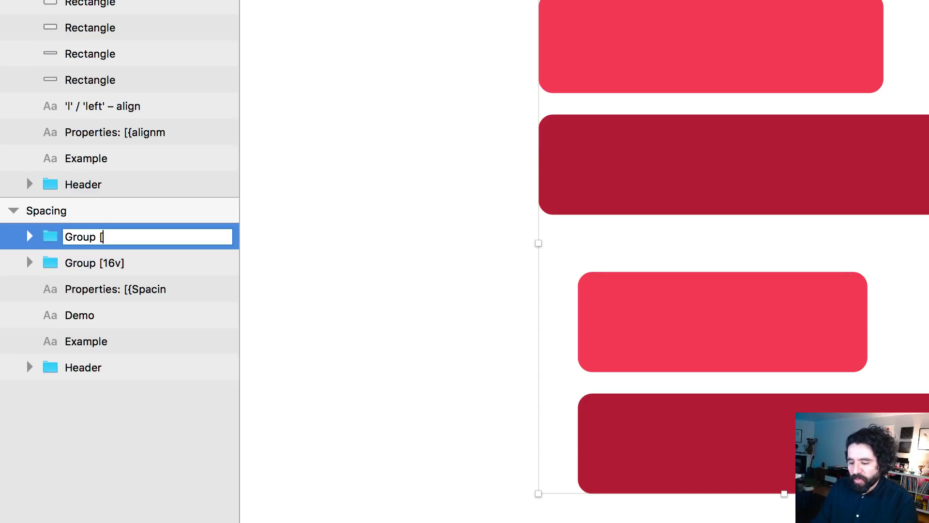
type("8")
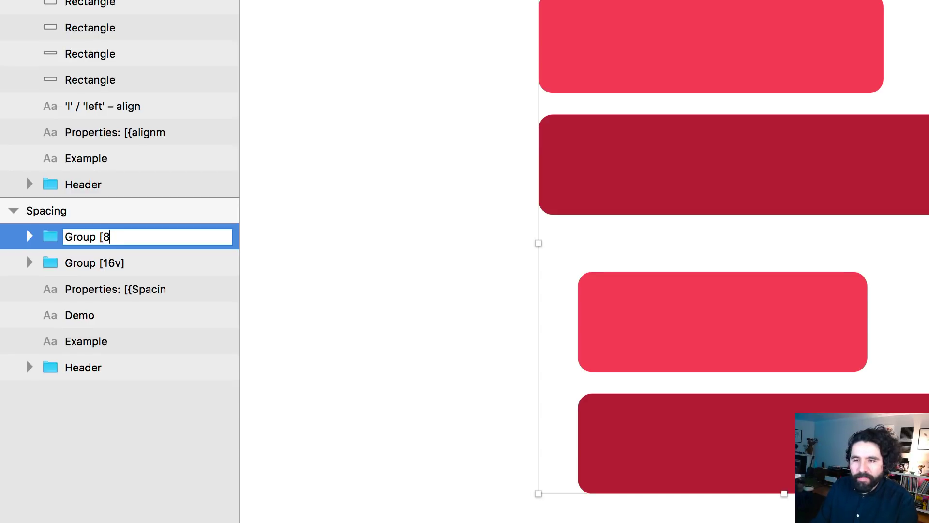
type("v]")
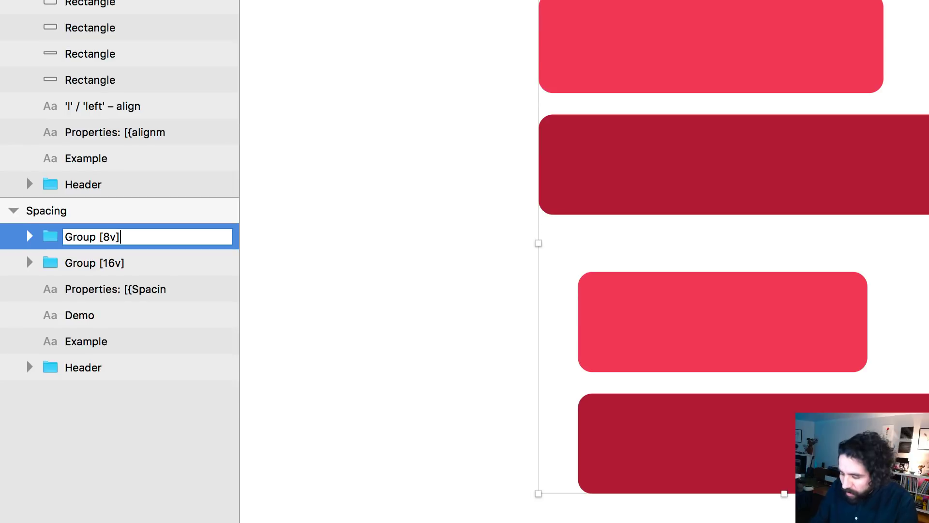
key("Return")
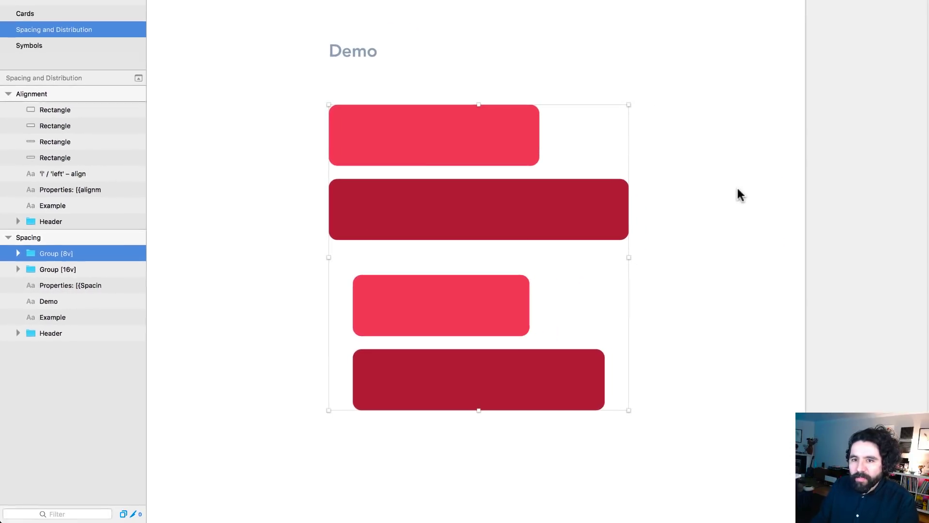
left_click(745, 191)
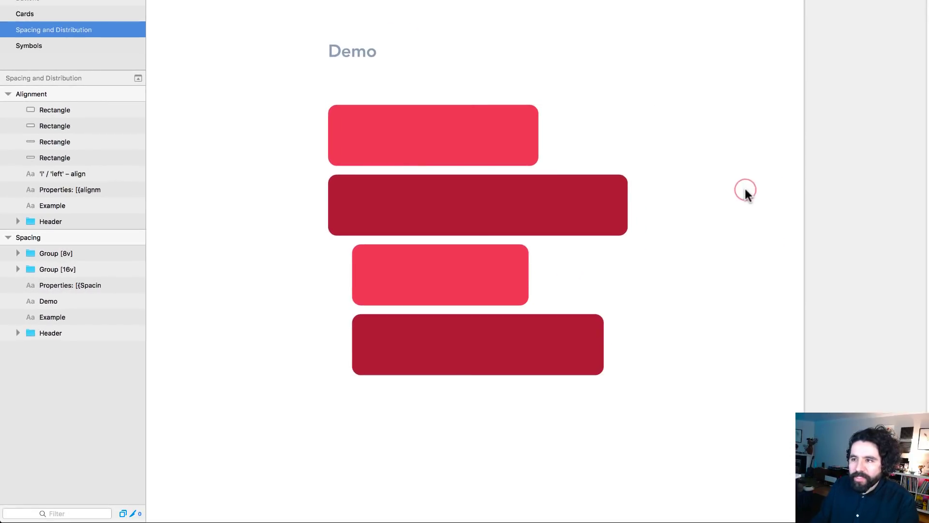
Step: Narrow all four red Demo rectangles together from their right side and move their group left and slightly down
left_click(488, 140)
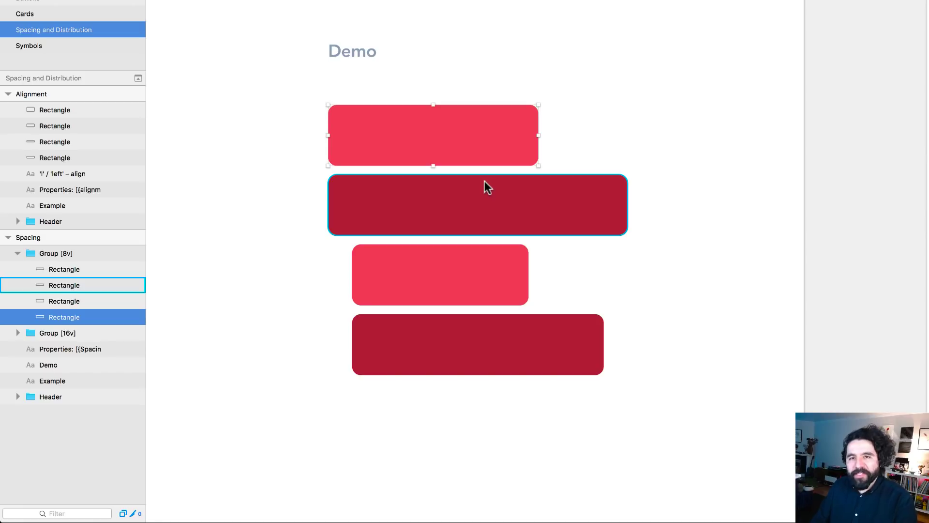
left_click(765, 150)
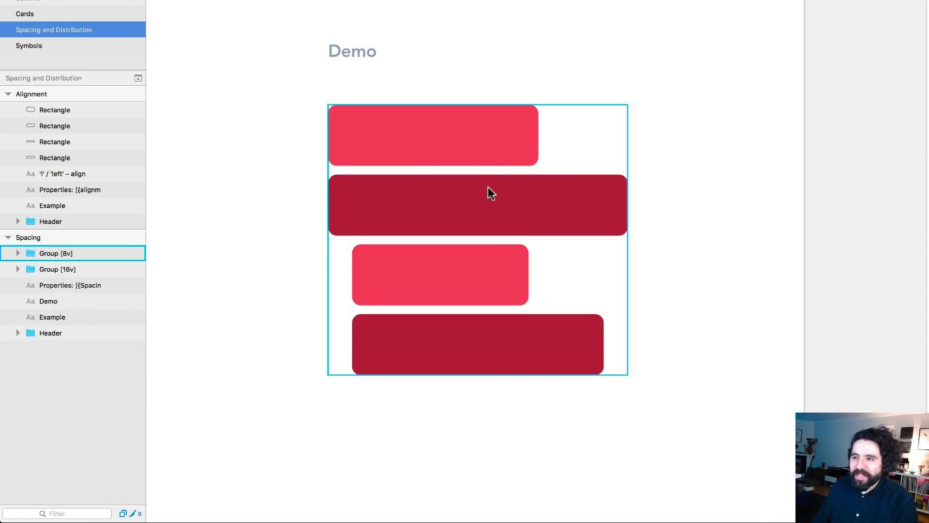
left_click_drag(288, 139, 588, 462)
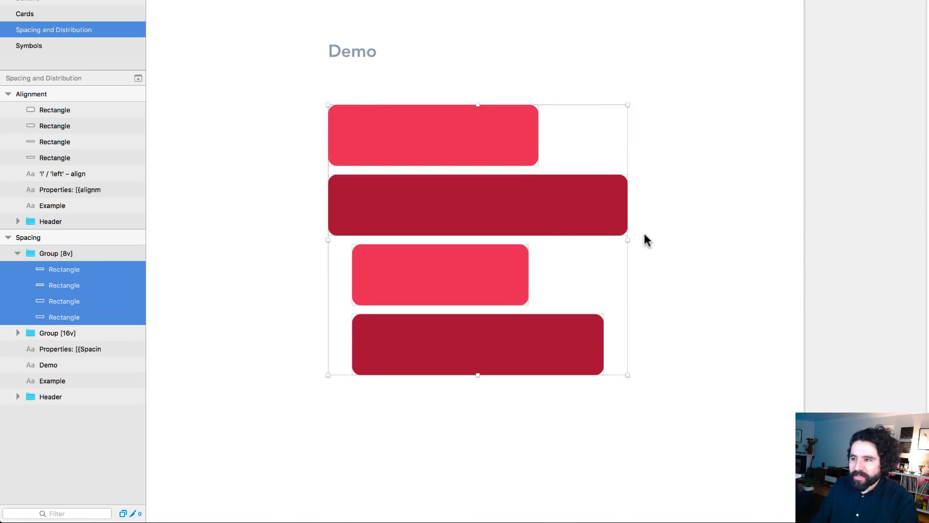
left_click_drag(624, 239, 433, 245)
left_click(572, 186)
left_click(371, 136)
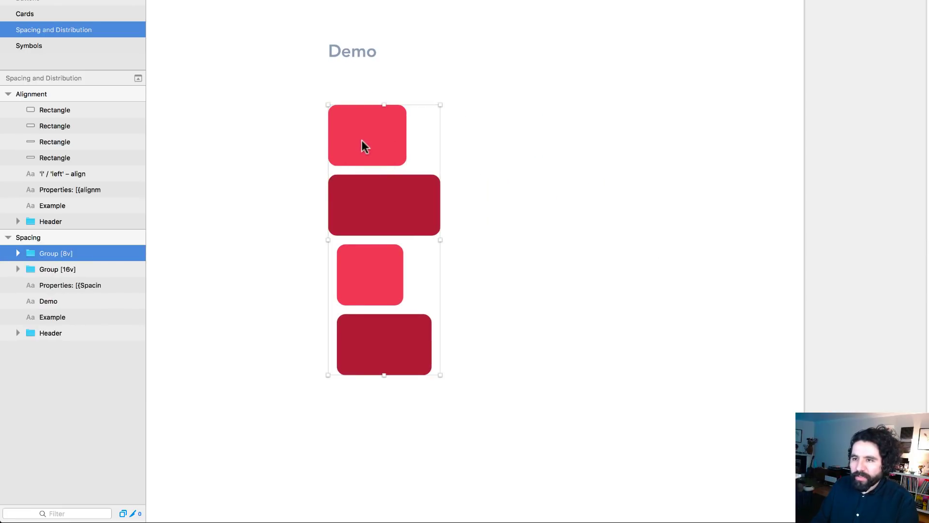
left_click_drag(362, 141, 285, 163)
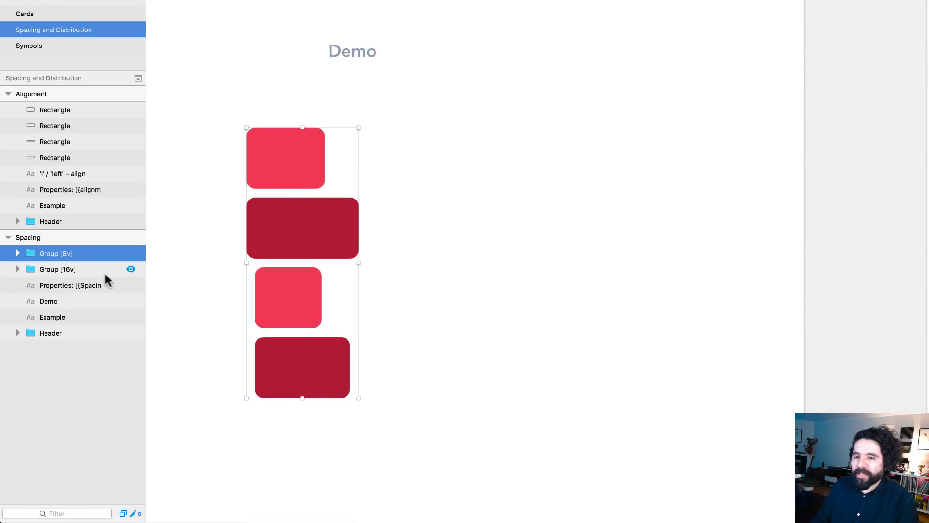
Step: Rename the red rectangles' group to Group [8h] for 8 px horizontal spacing and deselect it to apply the change
double_click(66, 253)
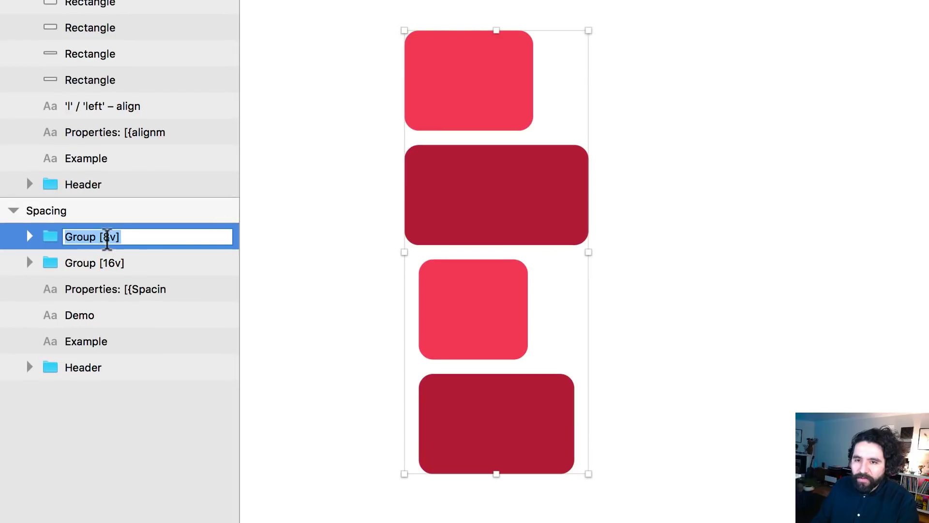
left_click(66, 253)
key("shift+Right")
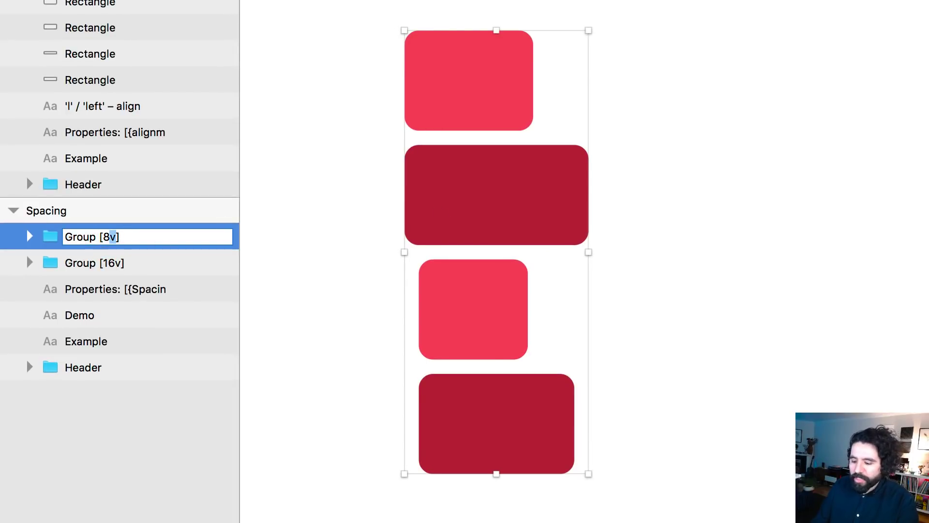
type("h")
key("Return")
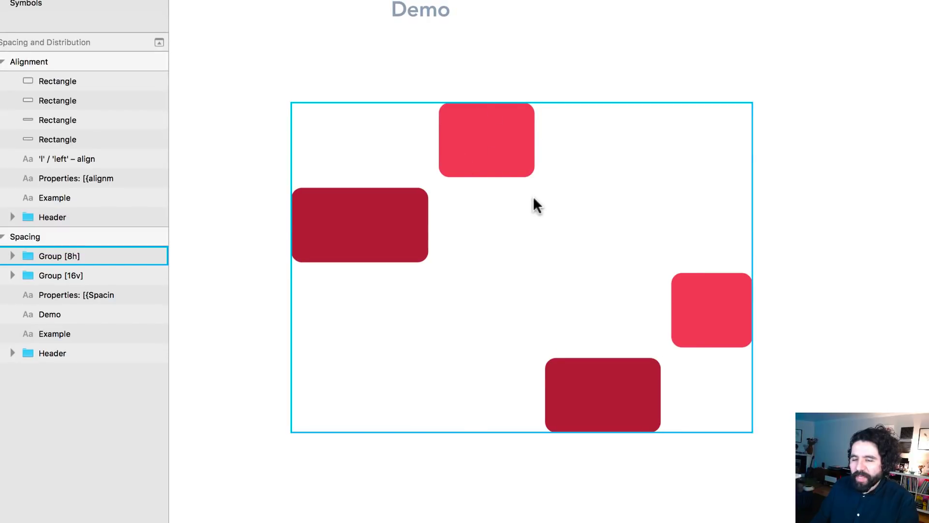
left_click_drag(521, 96, 498, 198)
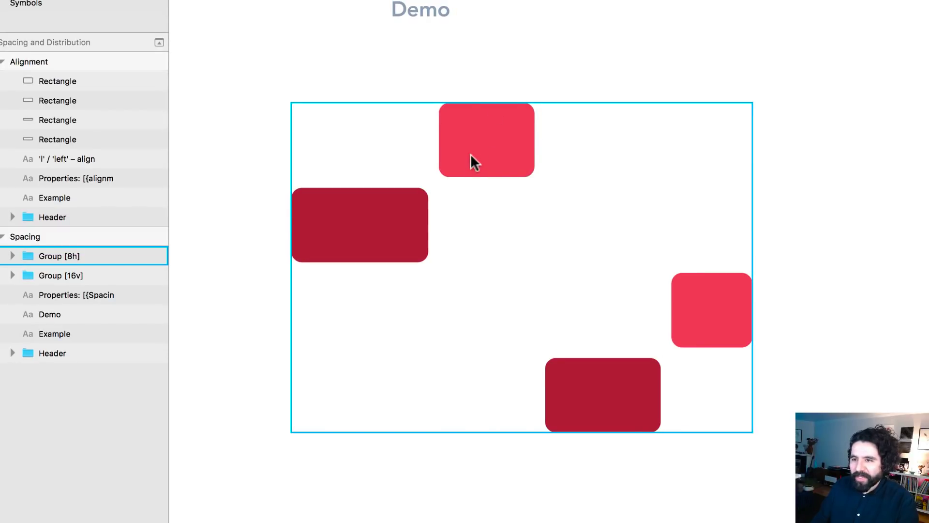
Step: Select the four red rectangles inside Group [8h], align them to their vertical middle in one row, and deselect them
left_click_drag(470, 153, 472, 153)
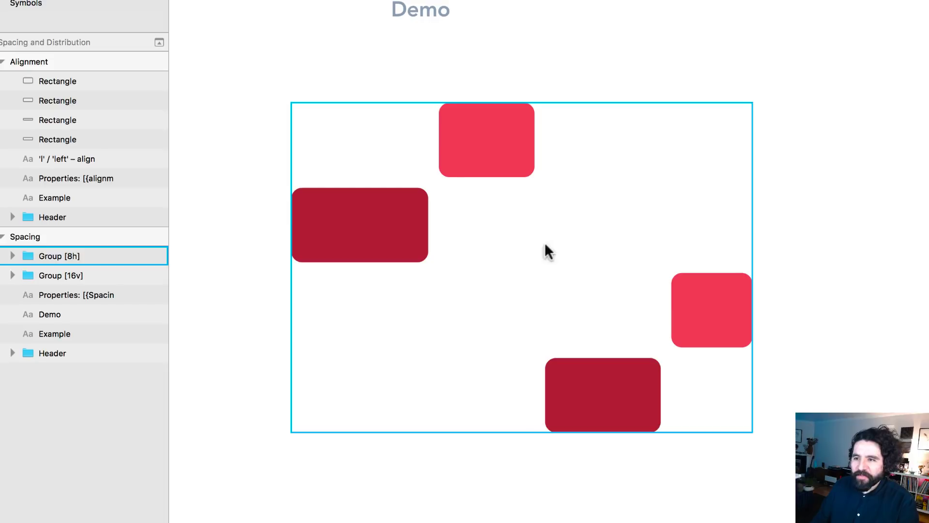
left_click(472, 153)
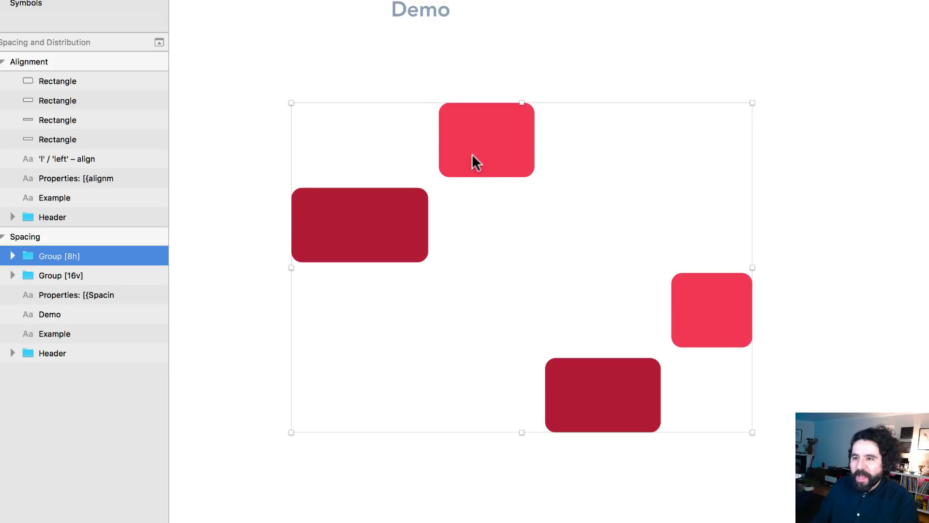
left_click(472, 153)
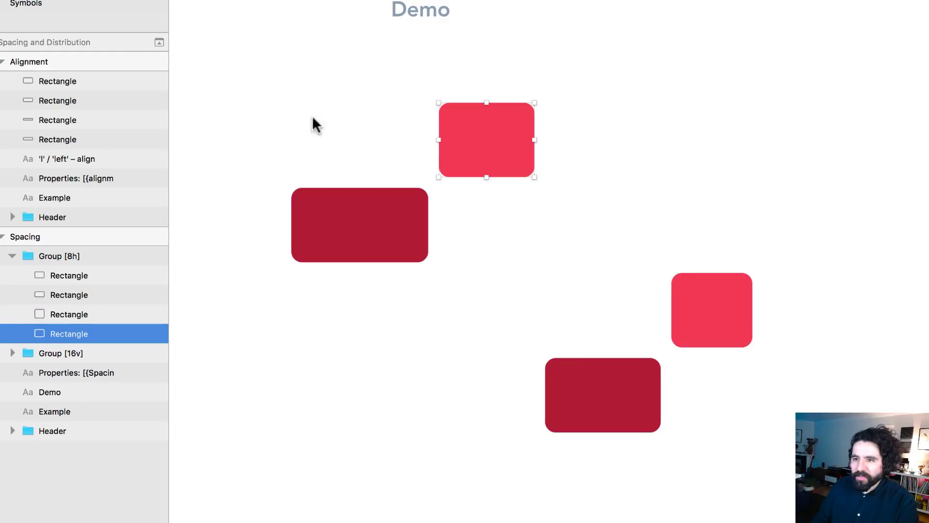
left_click(299, 79)
left_click_drag(300, 79, 696, 380)
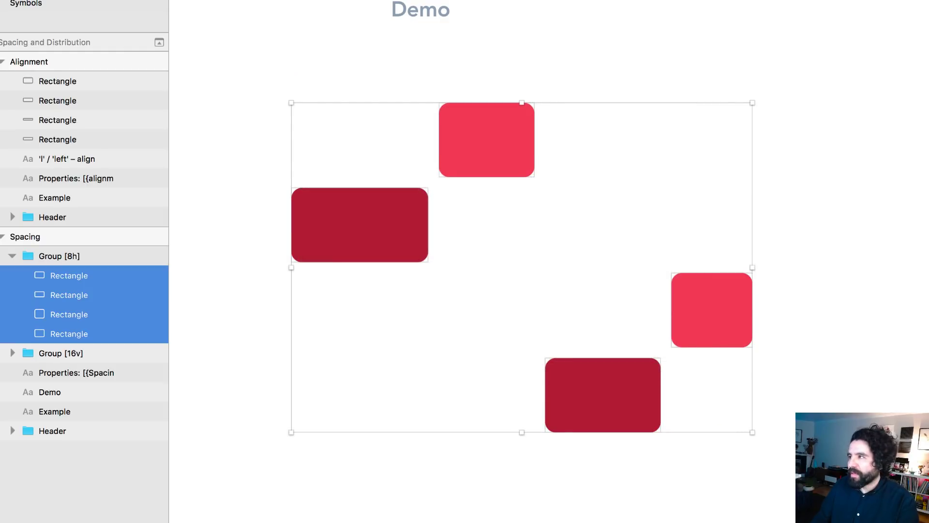
key("ctrl+alt+super+s")
left_click(675, 152)
left_click(509, 233)
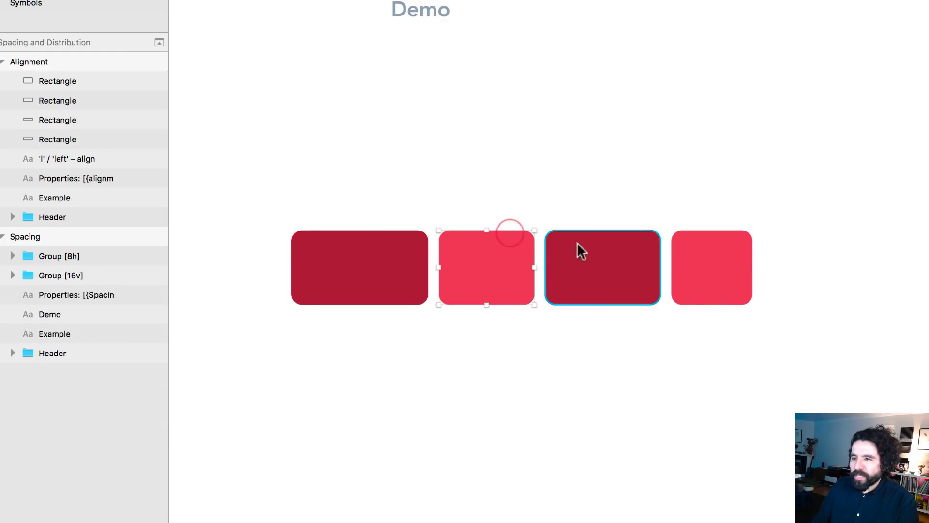
left_click(516, 173)
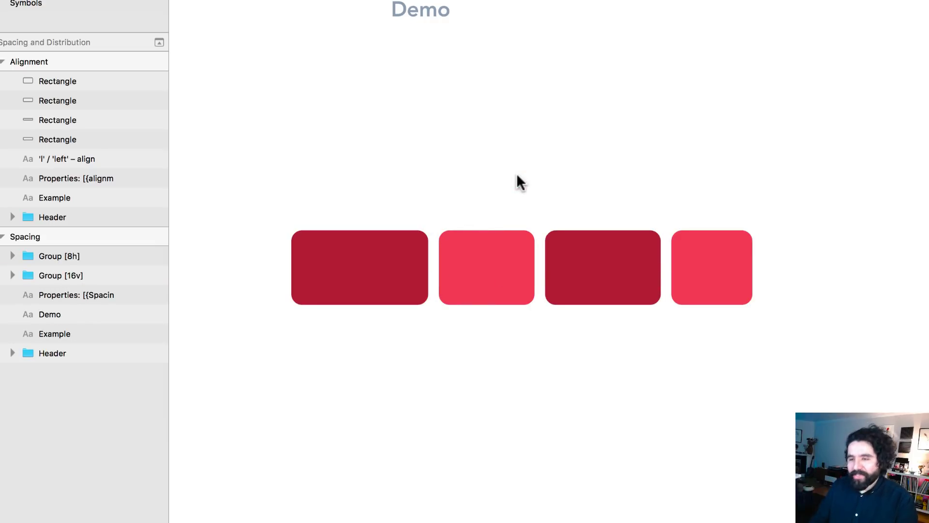
Step: Group the four blue Example rectangles on the Alignment artboard
scroll(500, 200, "down", 1)
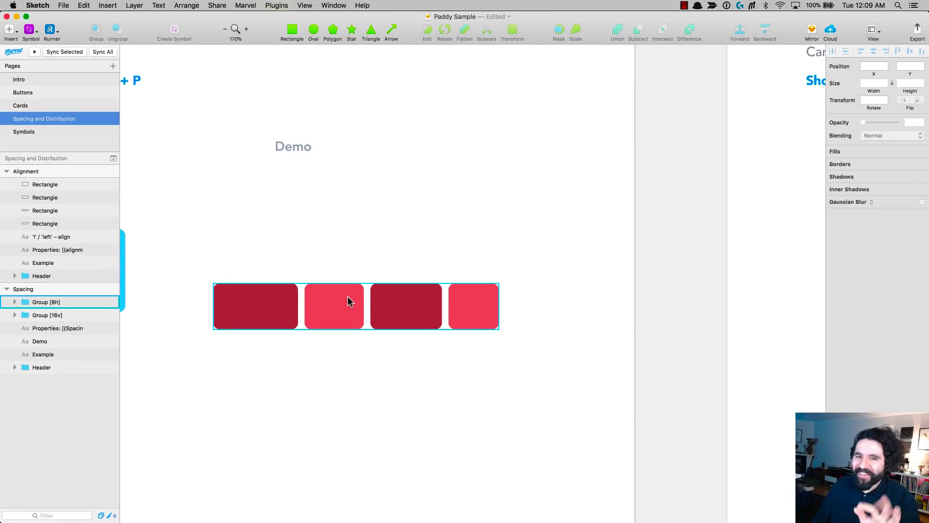
scroll(348, 301, "down", 3)
scroll(348, 301, "right", 10)
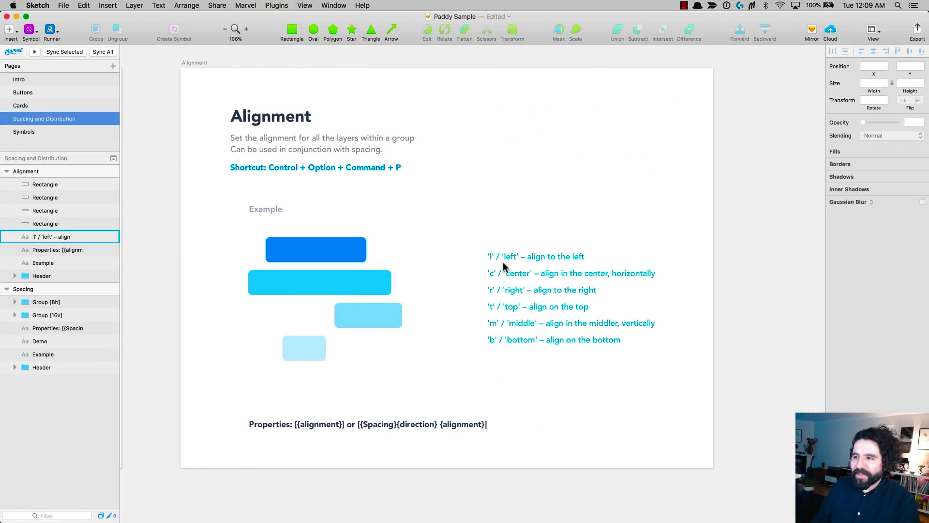
scroll(503, 262, "up", 3)
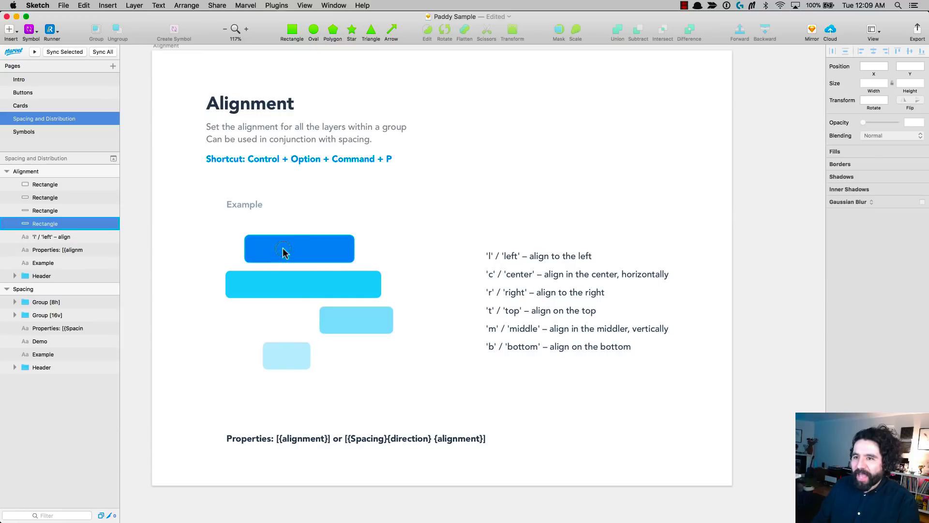
left_click(282, 247)
key("super+a")
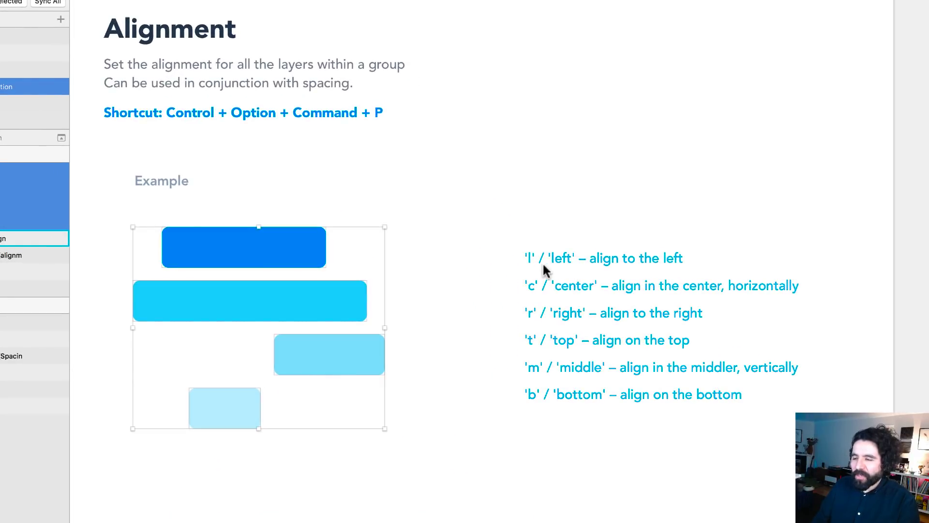
left_click(496, 242)
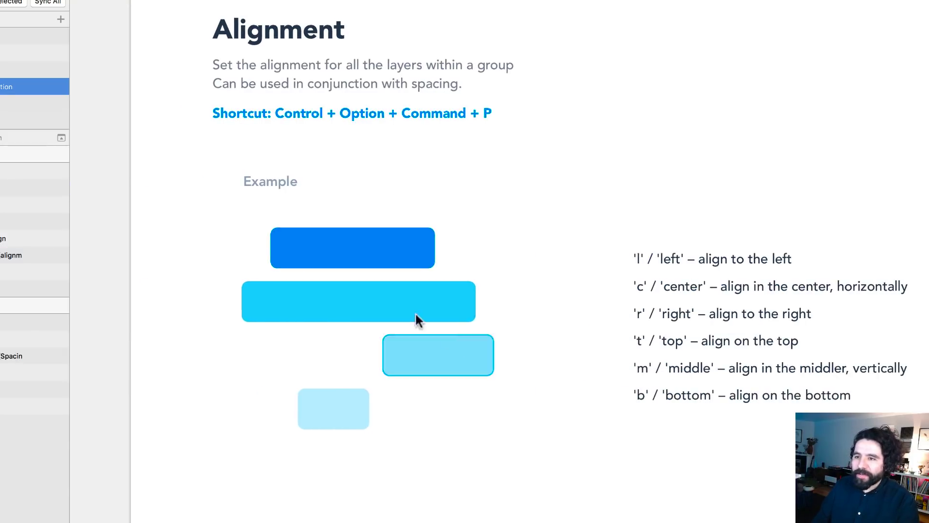
left_click(126, 252)
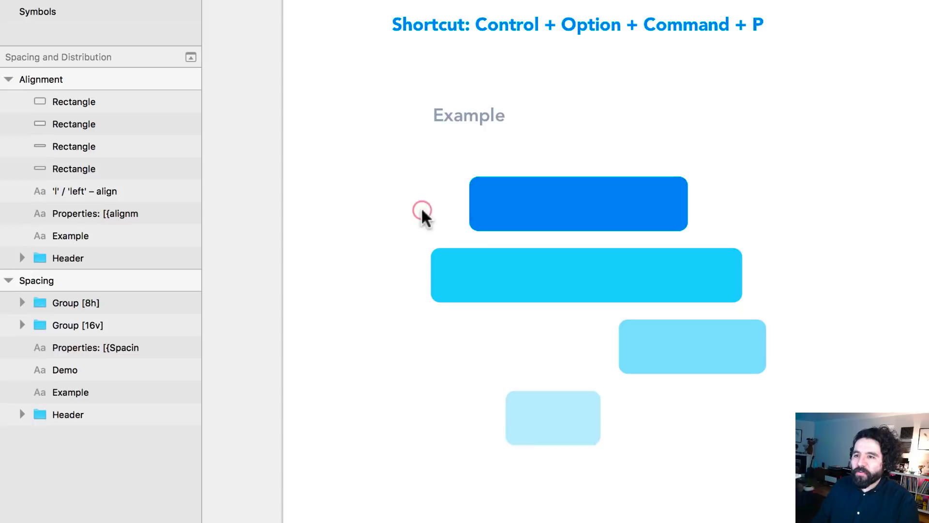
left_click_drag(422, 212, 707, 442)
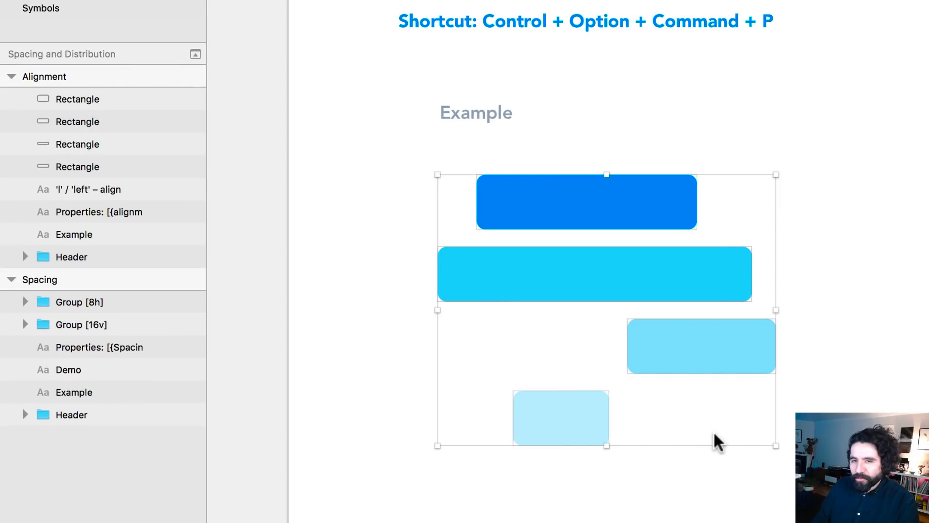
key("super+g")
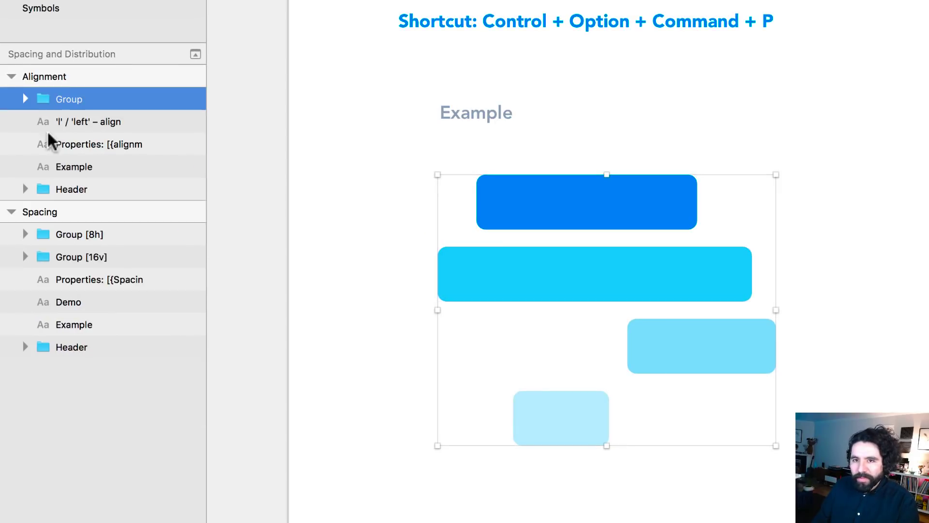
Step: Rename the blue rectangles' group to Group [16v c] for 16 px vertical spacing with centre alignment and deselect it to apply
double_click(86, 99)
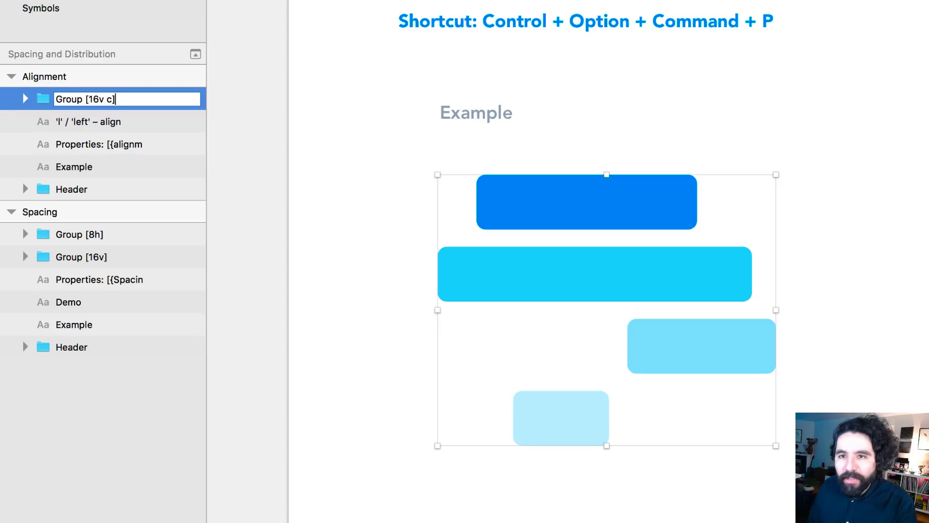
key("Return")
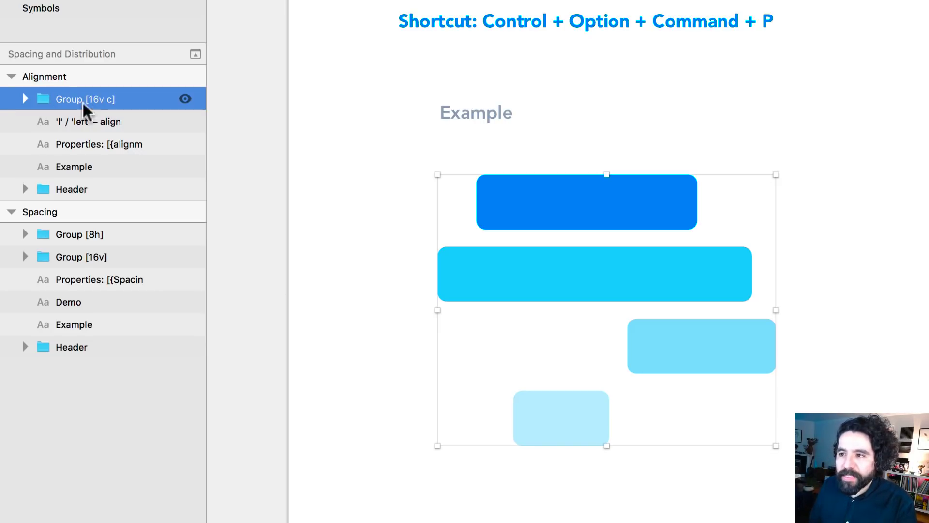
left_click(892, 118)
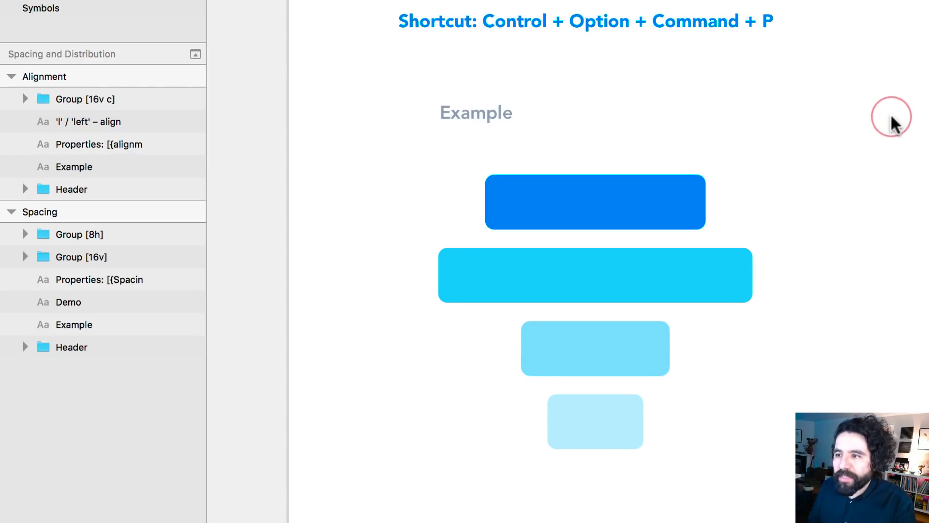
left_click(636, 224, "super")
left_click(631, 332)
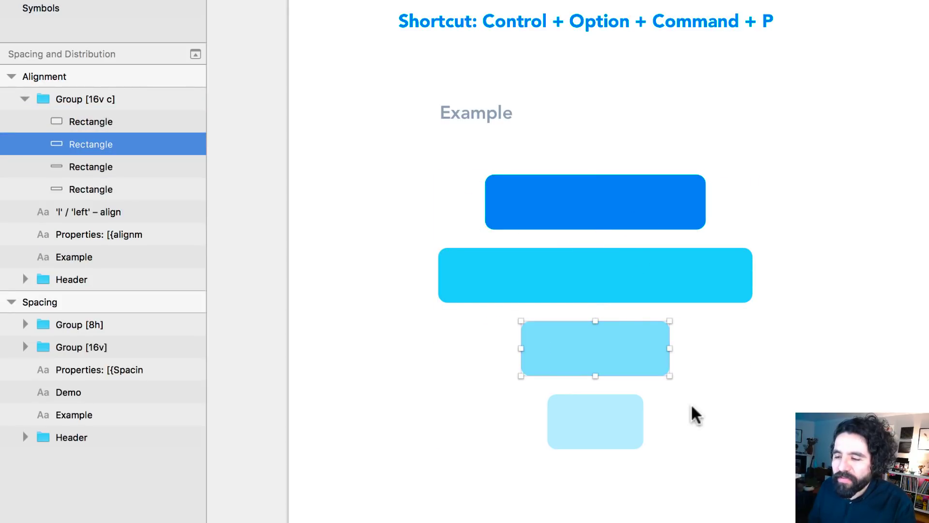
left_click(722, 386)
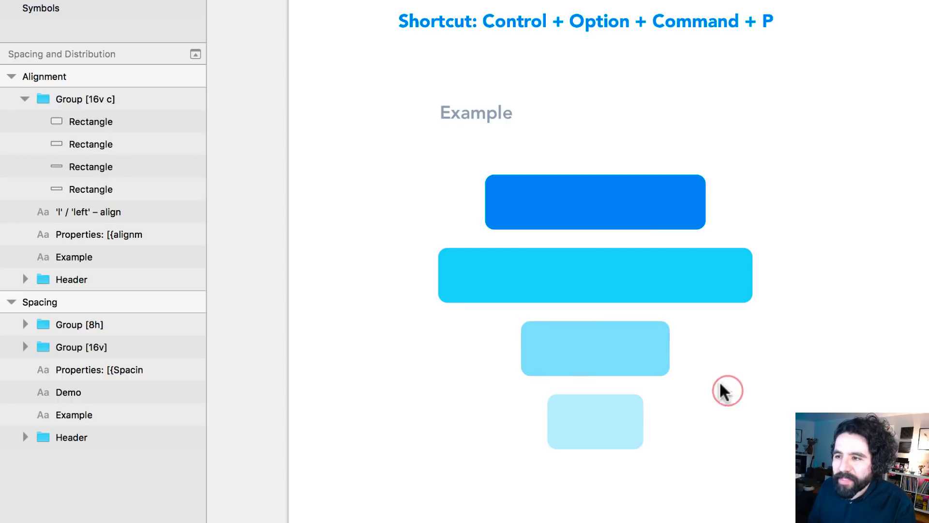
left_click(857, 182)
Step: Change the blue group's alignment from centre to right by renaming it Group [16v r], and deselect it to apply
left_click(589, 215)
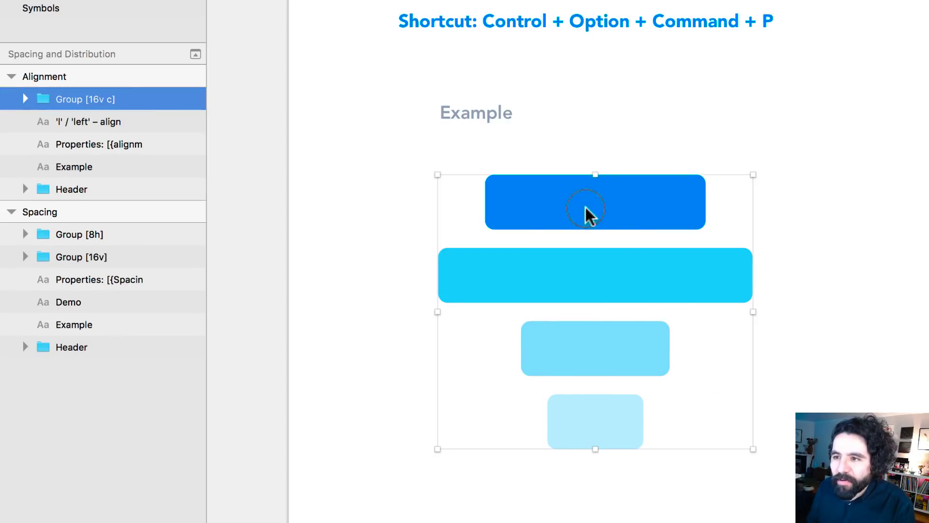
double_click(108, 100)
double_click(111, 99)
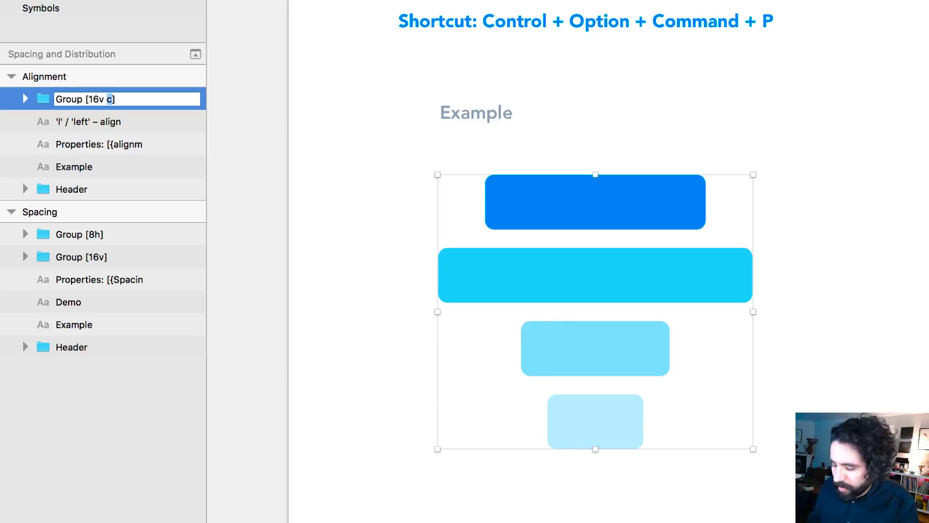
key("Return")
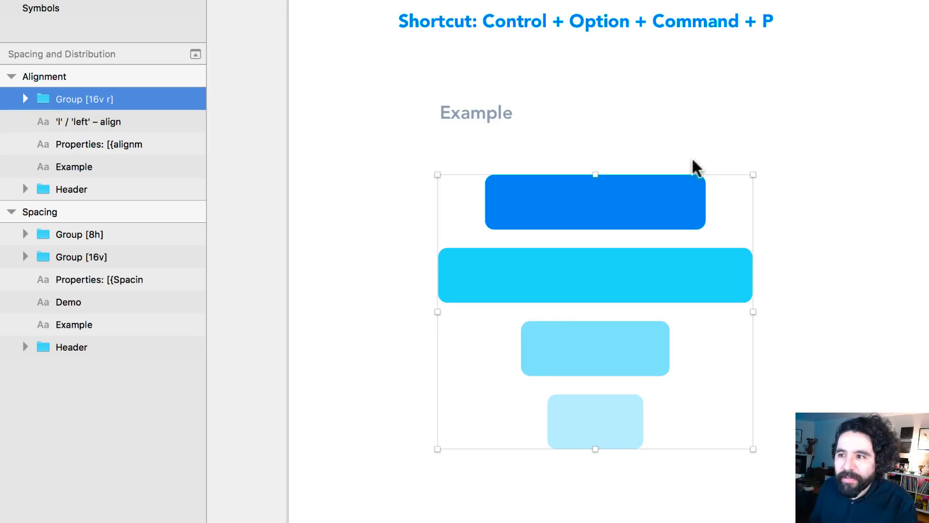
left_click(861, 68)
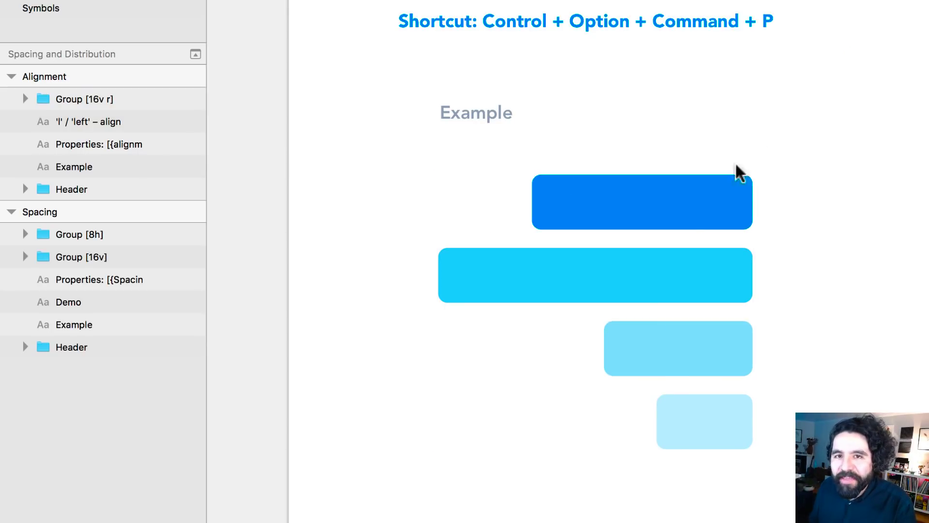
Step: Make the second blue rectangle taller by extending its lower edge, deselect it so the group redistributes, and select the whole group
left_click(688, 256)
left_click(676, 273)
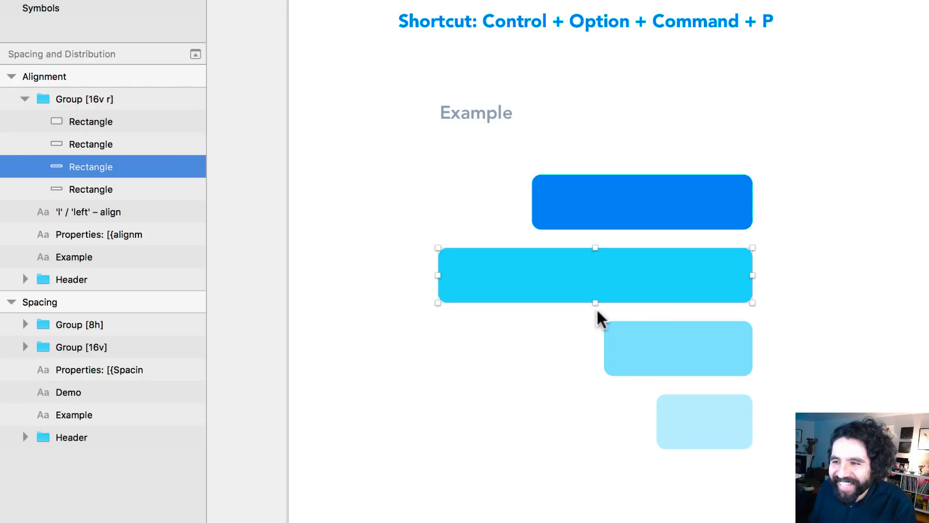
left_click_drag(595, 302, 605, 347)
left_click(898, 276)
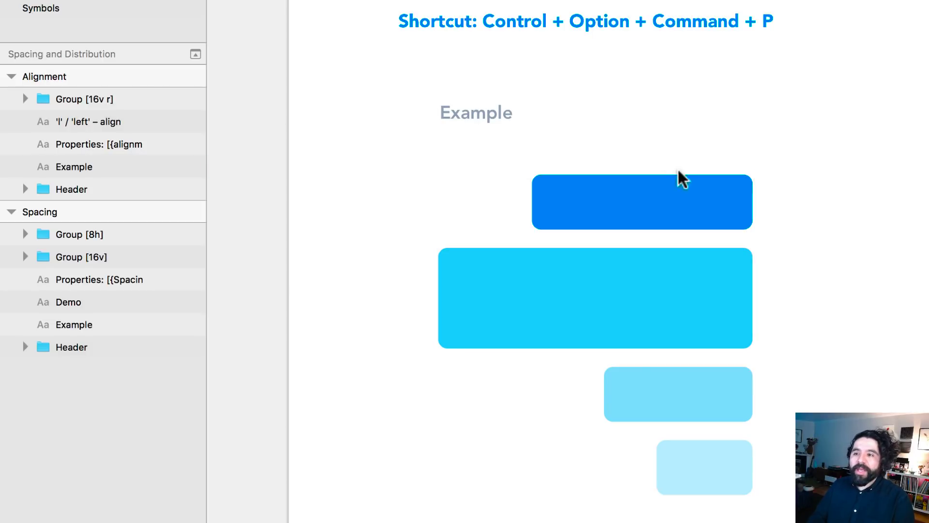
left_click(674, 199)
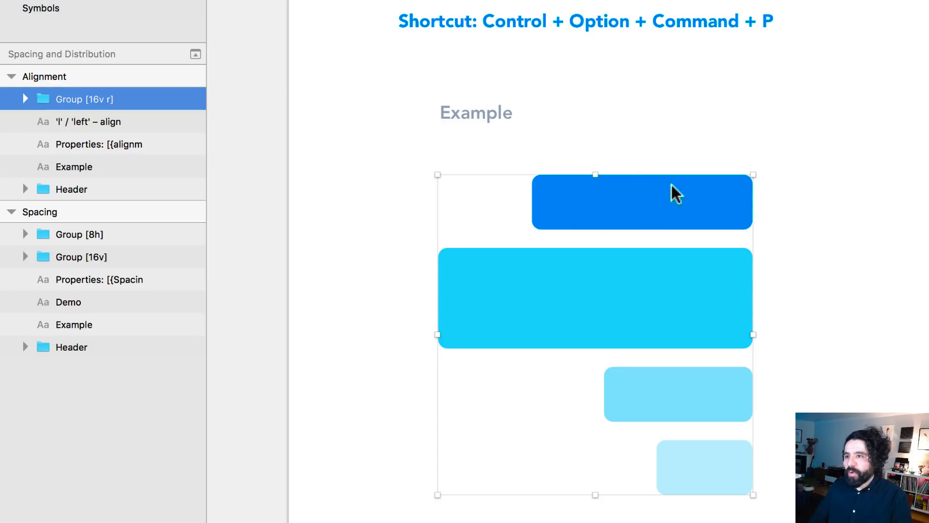
Step: Rename the blue rectangles' group to Group [24v l] for 24 px vertical spacing with left alignment, and deselect it to apply
left_click(647, 138)
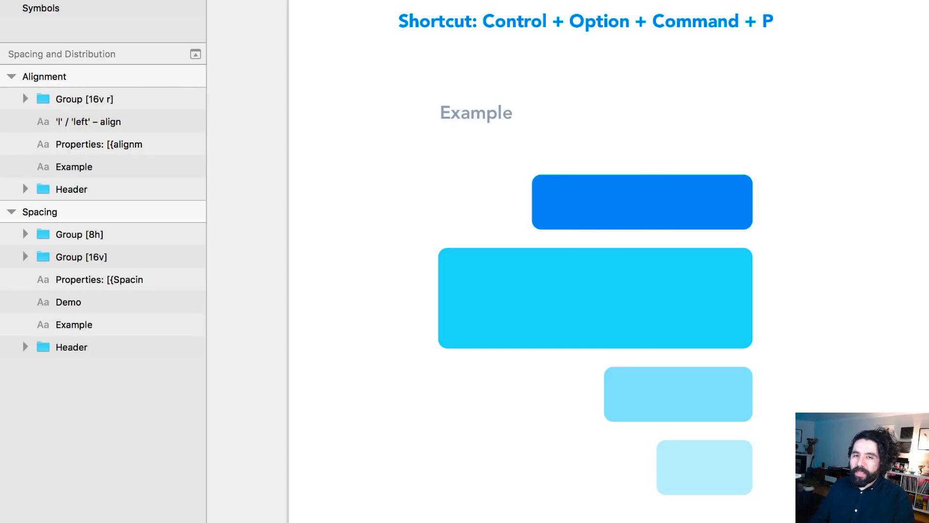
left_click(641, 320, "super")
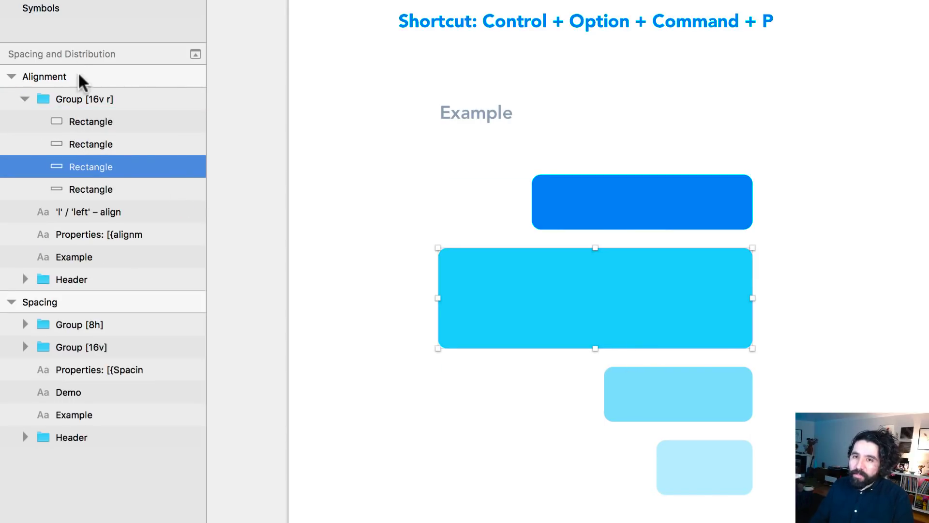
left_click(88, 103)
double_click(103, 99)
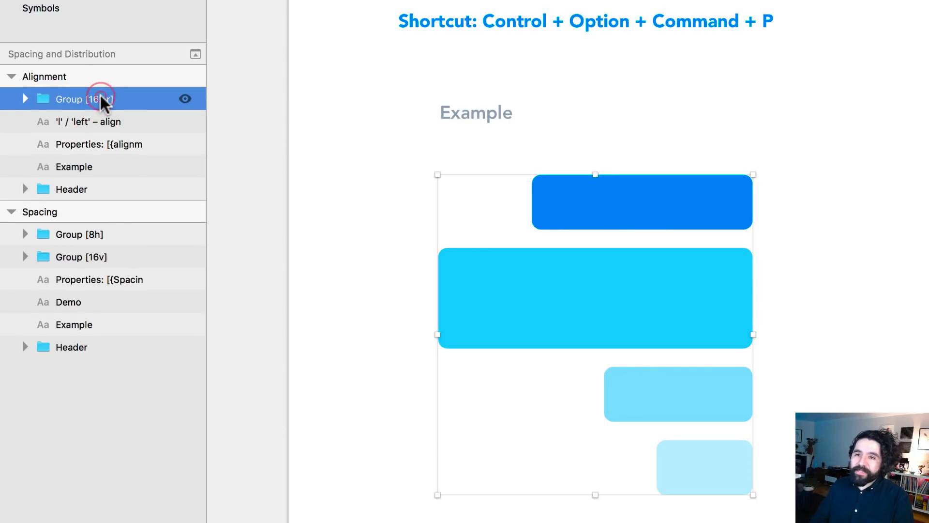
left_click(107, 99)
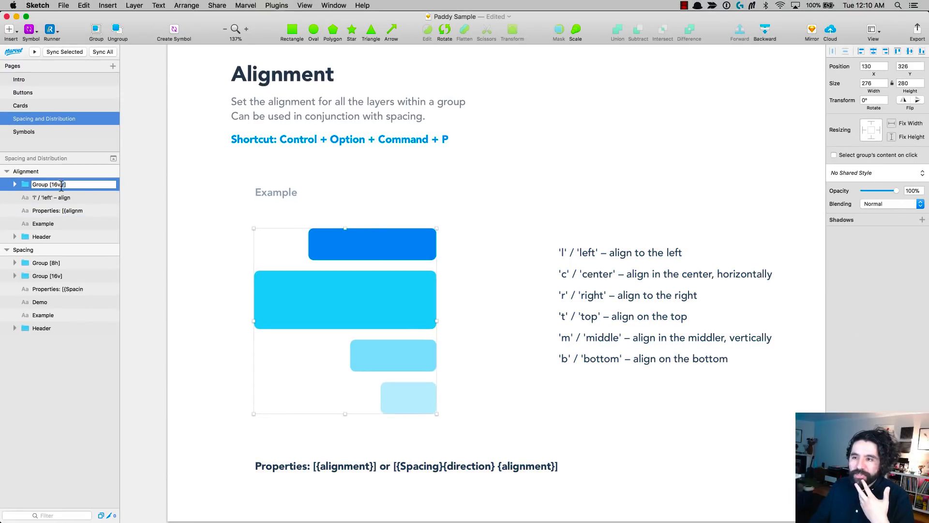
left_click(228, 257)
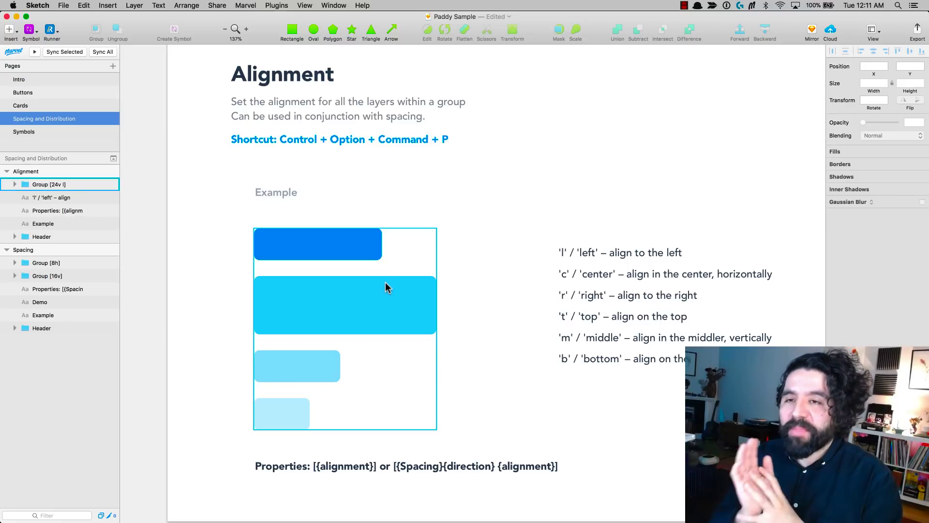
scroll(386, 283, "right", 2)
scroll(385, 283, "right", 3)
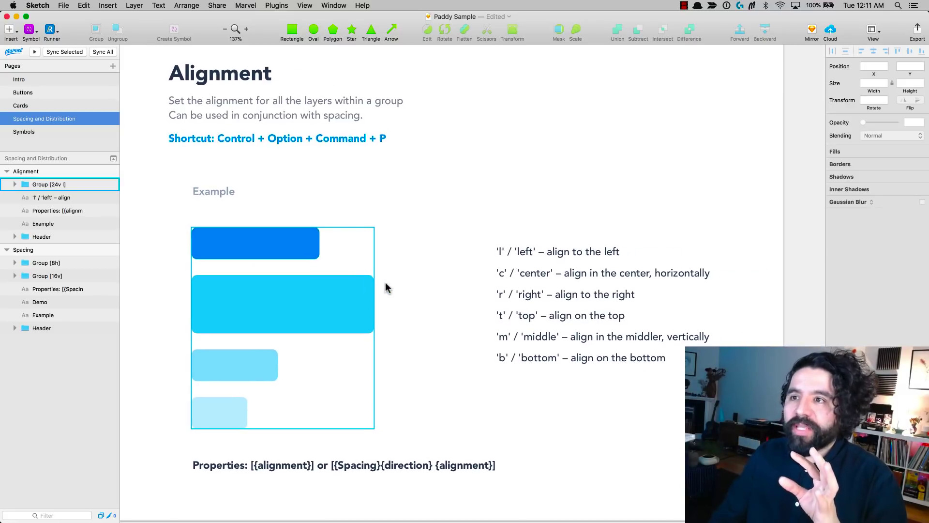
scroll(386, 286, "left", 3)
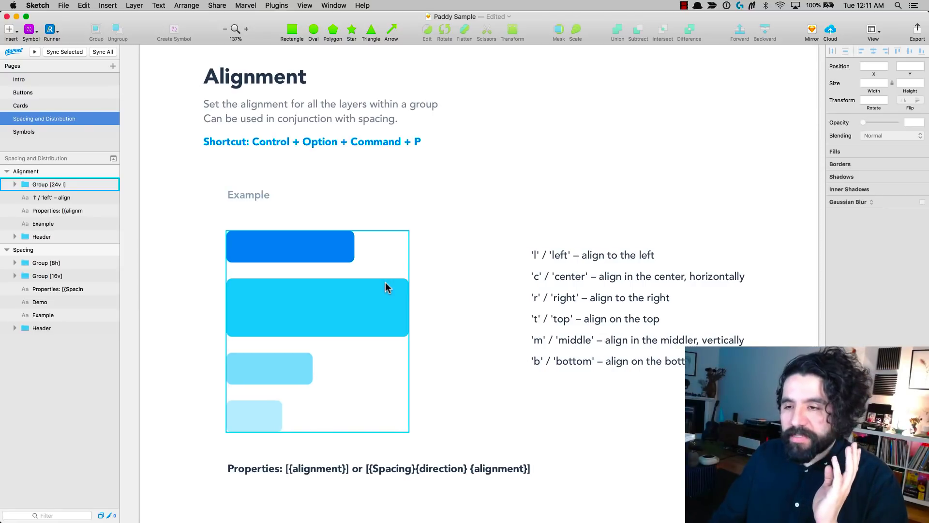
left_click(227, 221)
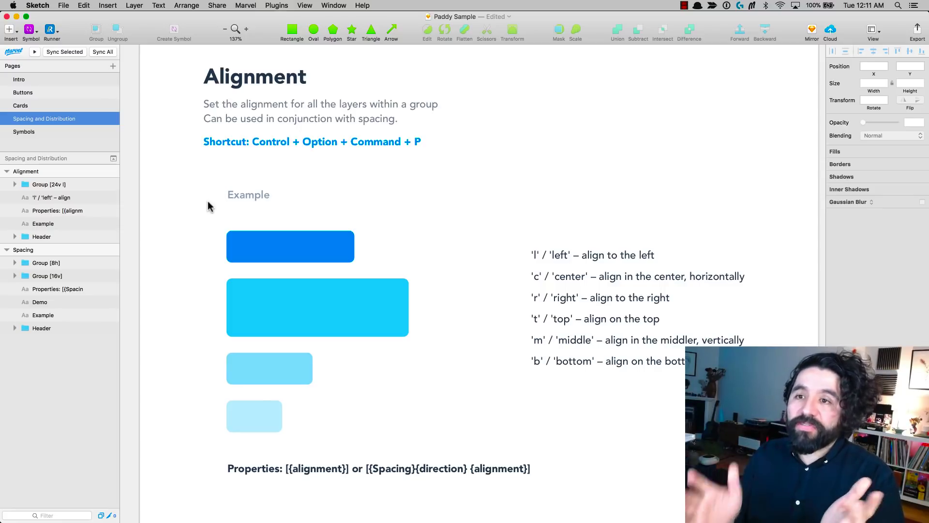
Step: On the Buttons page, set the first example button's label to "This is supppperrr valuable" and deselect it so Paddy resizes it
left_click(50, 90)
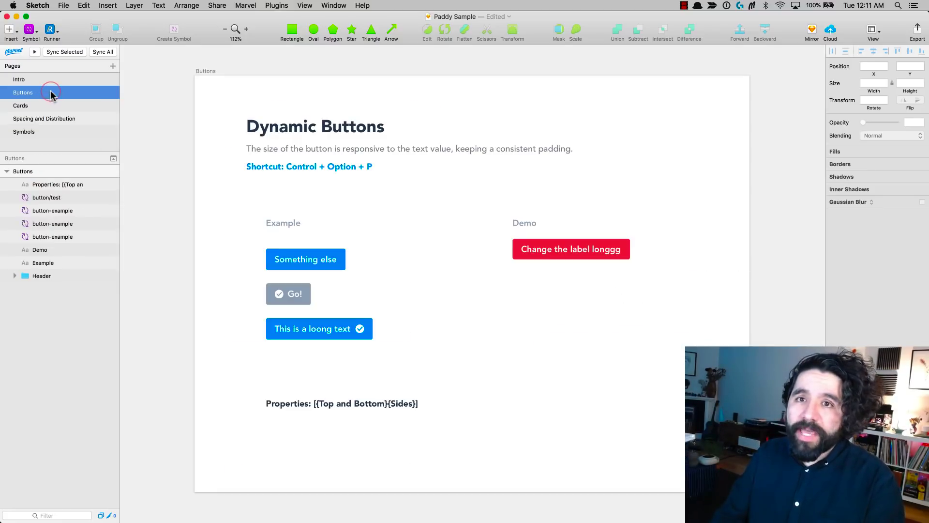
left_click(291, 264)
left_click(292, 263)
scroll(291, 263, "up", 2)
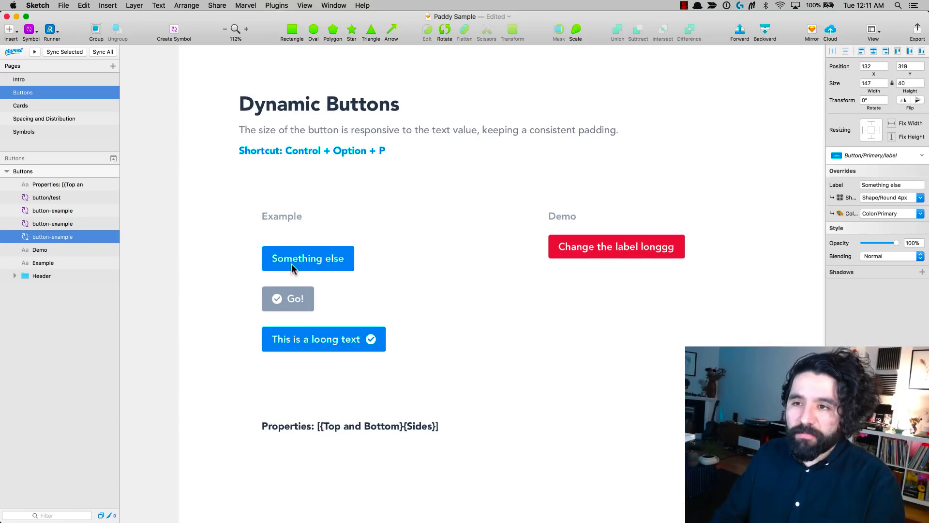
left_click(905, 185)
double_click(904, 186)
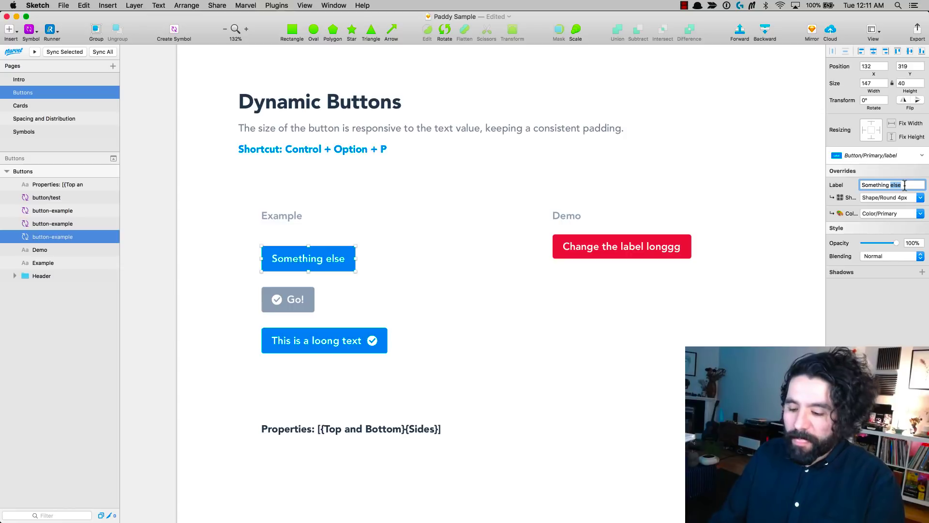
key("super+a")
type("This")
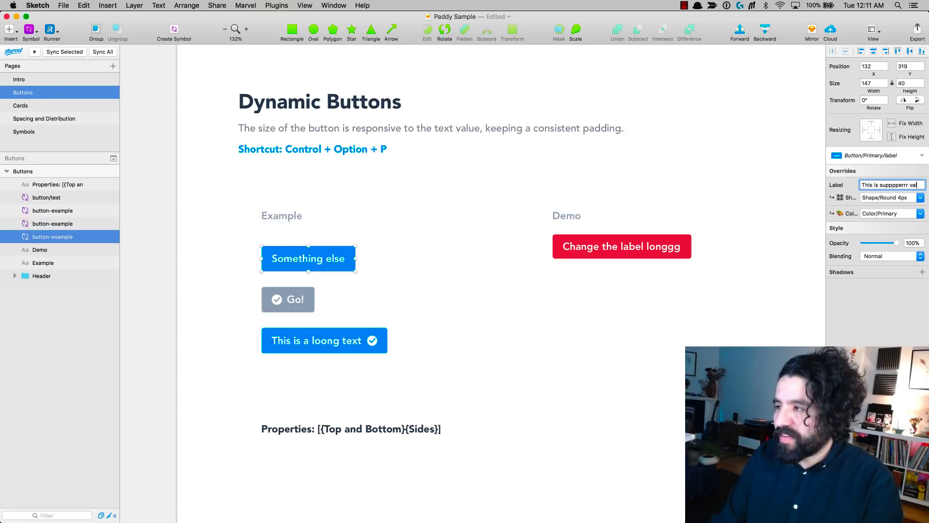
type(" is suppppperrr valuable")
key("Return")
left_click(673, 369)
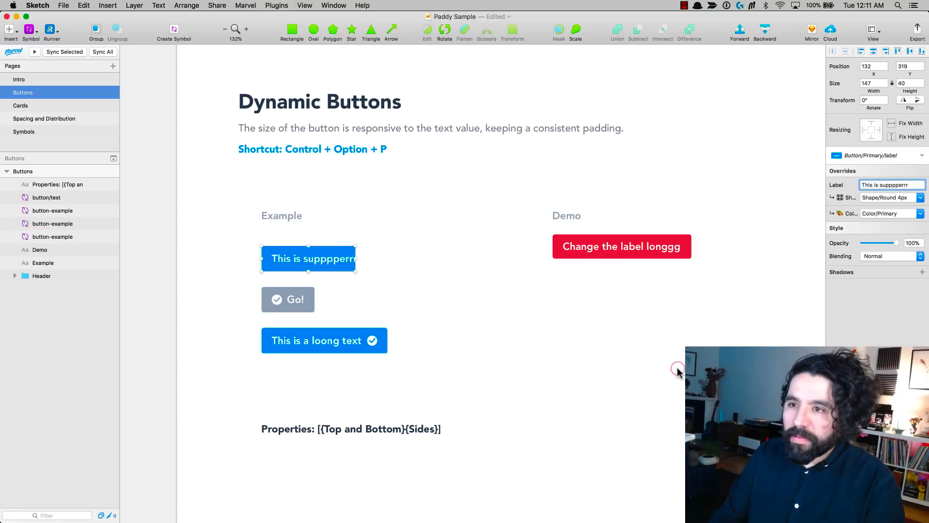
Step: Set the grey icon button's label to "Download it now" and deselect it so its background adapts to the text
key("super+equal")
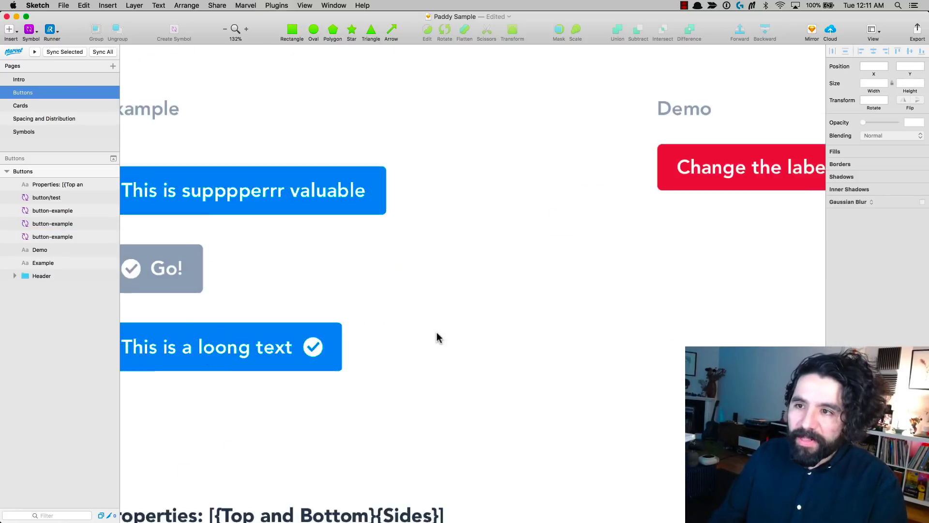
scroll(411, 322, "left", 2)
left_click(238, 305)
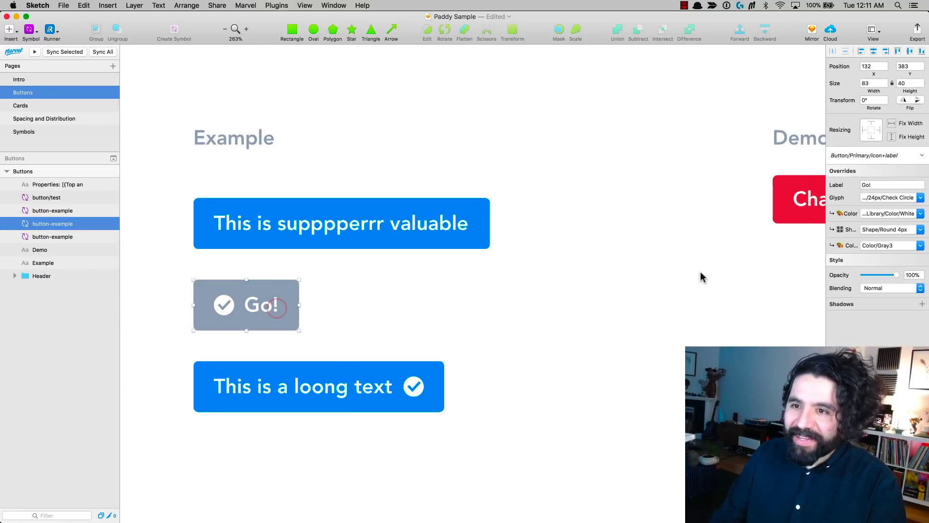
left_click(875, 184)
type("Download")
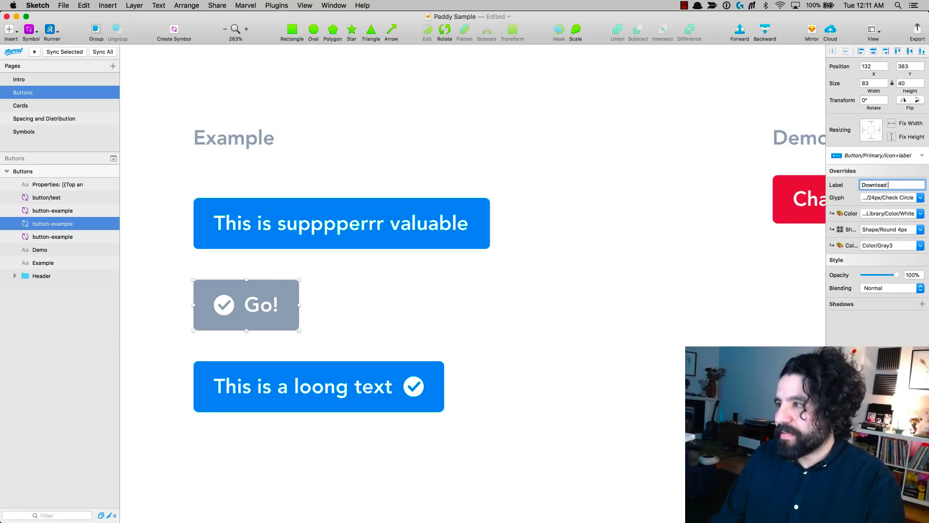
type(" it now")
key("Return")
left_click(588, 319)
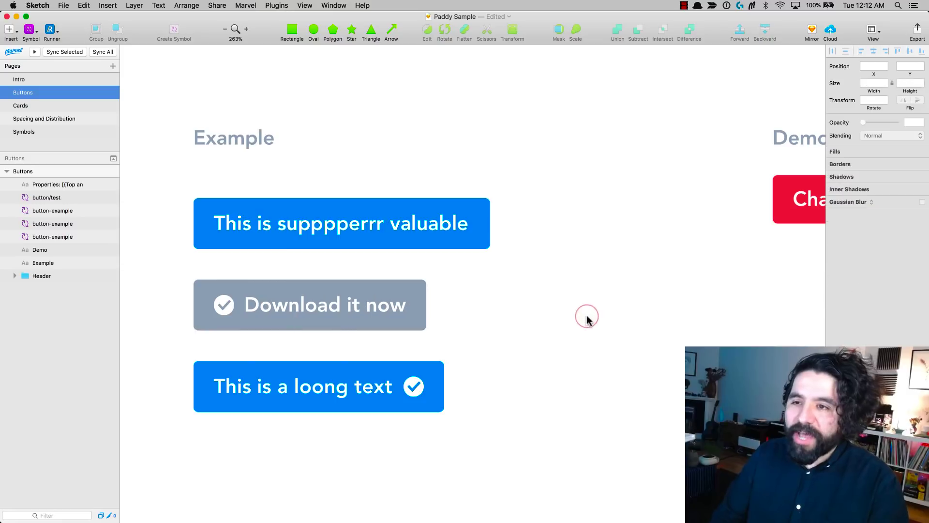